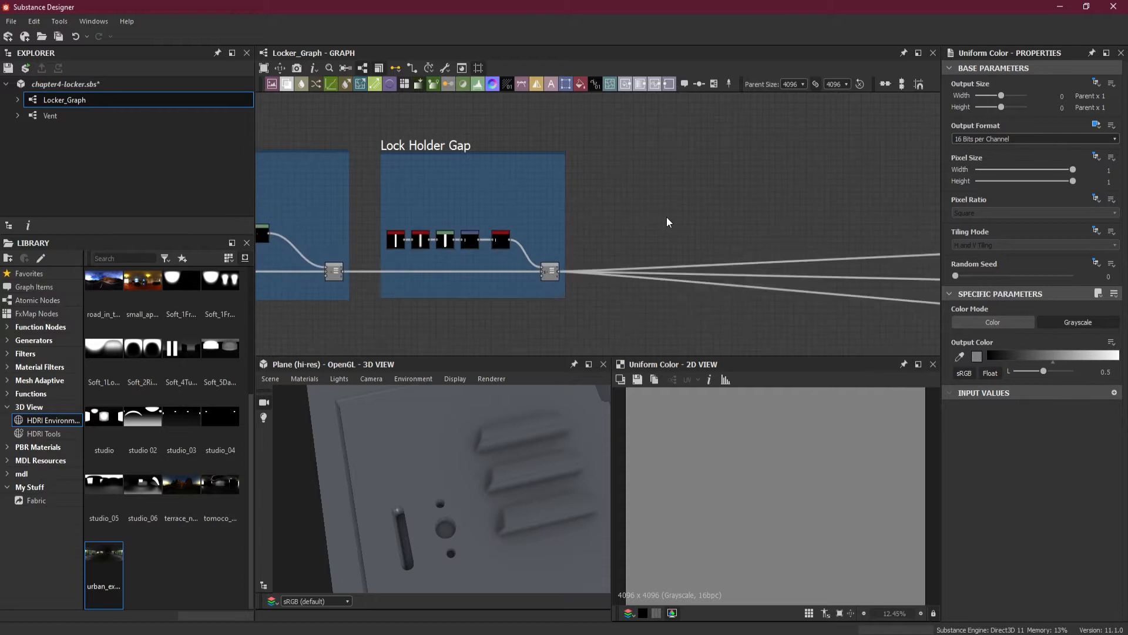
Insert a Blend node after the Lock Holder Gap blend, move that blend's outgoing links to it, and feed its background input
key("space")
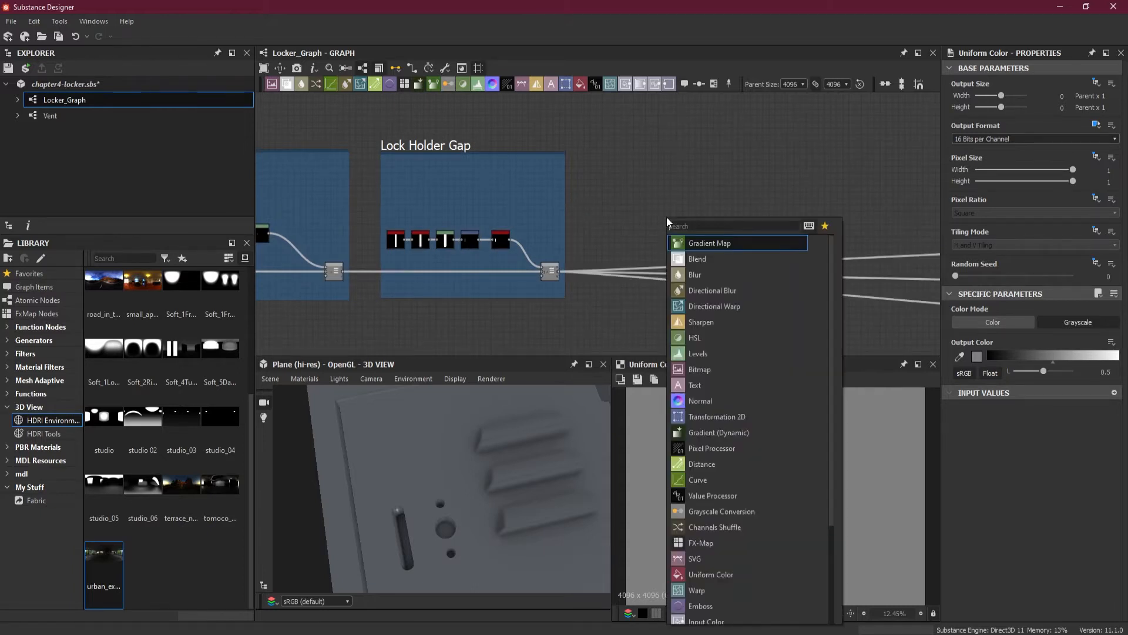
left_click(704, 258)
left_click_drag(558, 271, 859, 274, "shift")
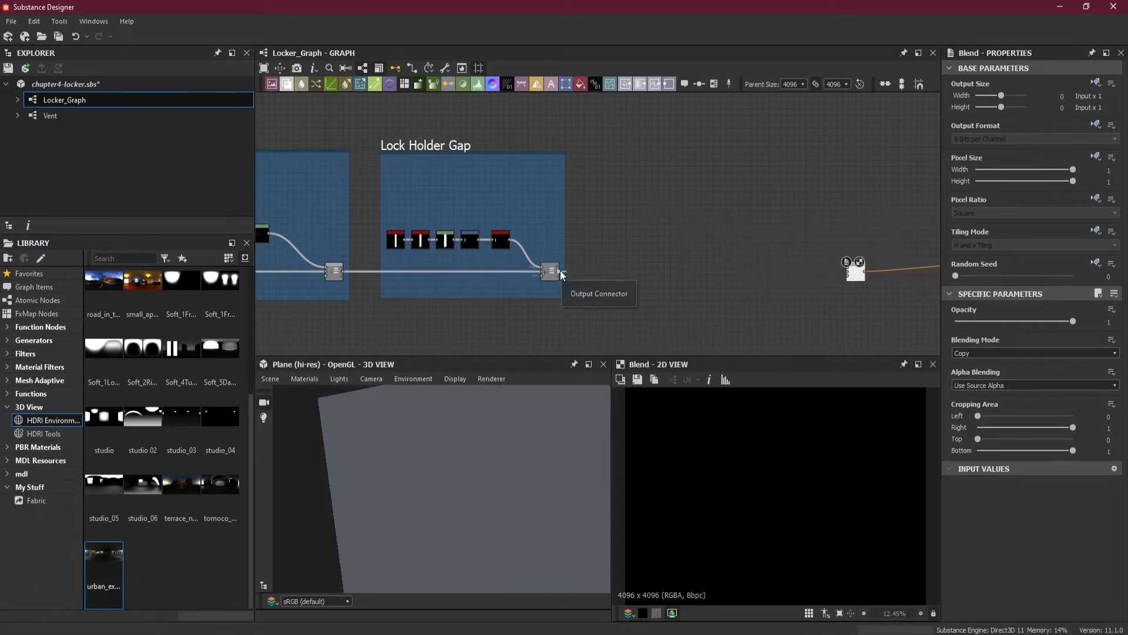
scroll(559, 275, "up", 2)
left_click_drag(557, 274, 854, 285)
scroll(779, 287, "down", 2)
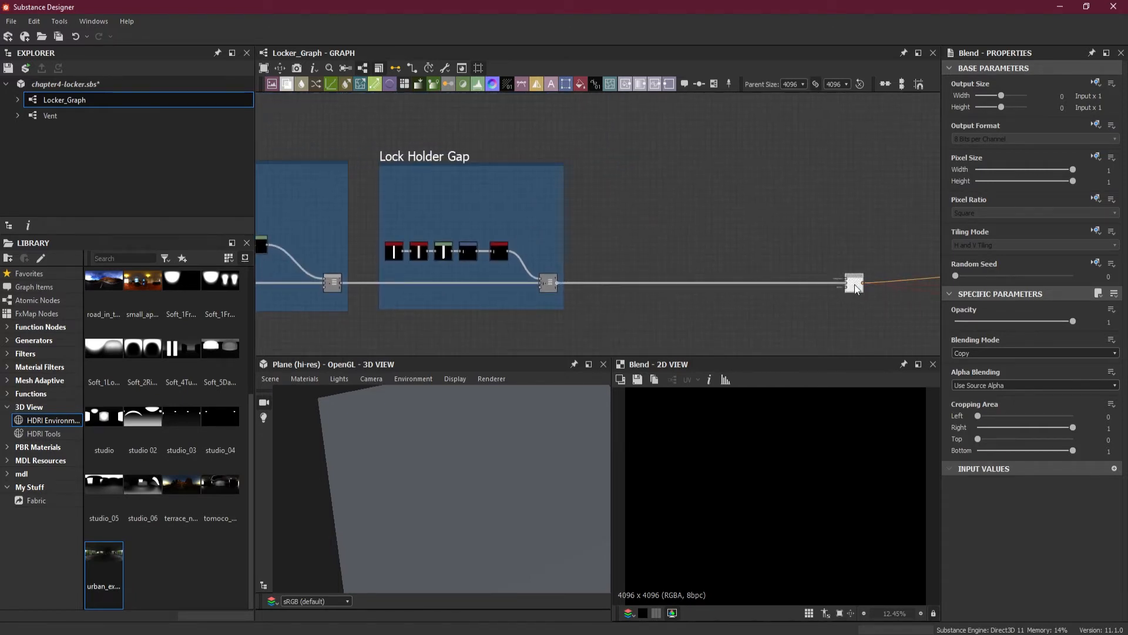
scroll(855, 285, "up", 3)
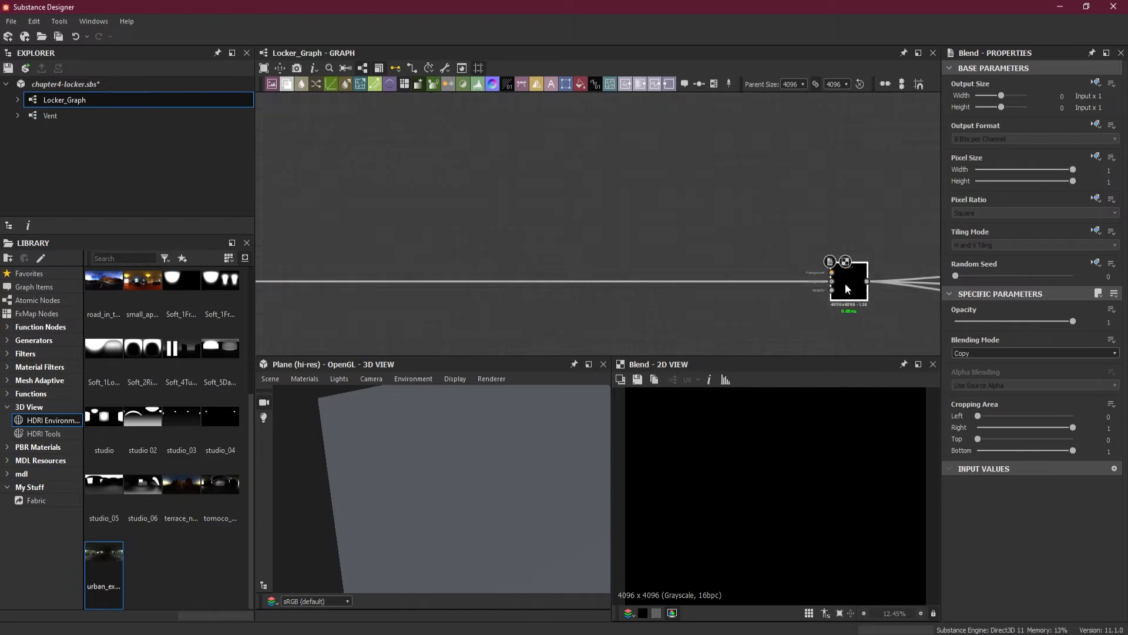
scroll(845, 285, "down", 2)
left_click_drag(843, 294, 717, 285)
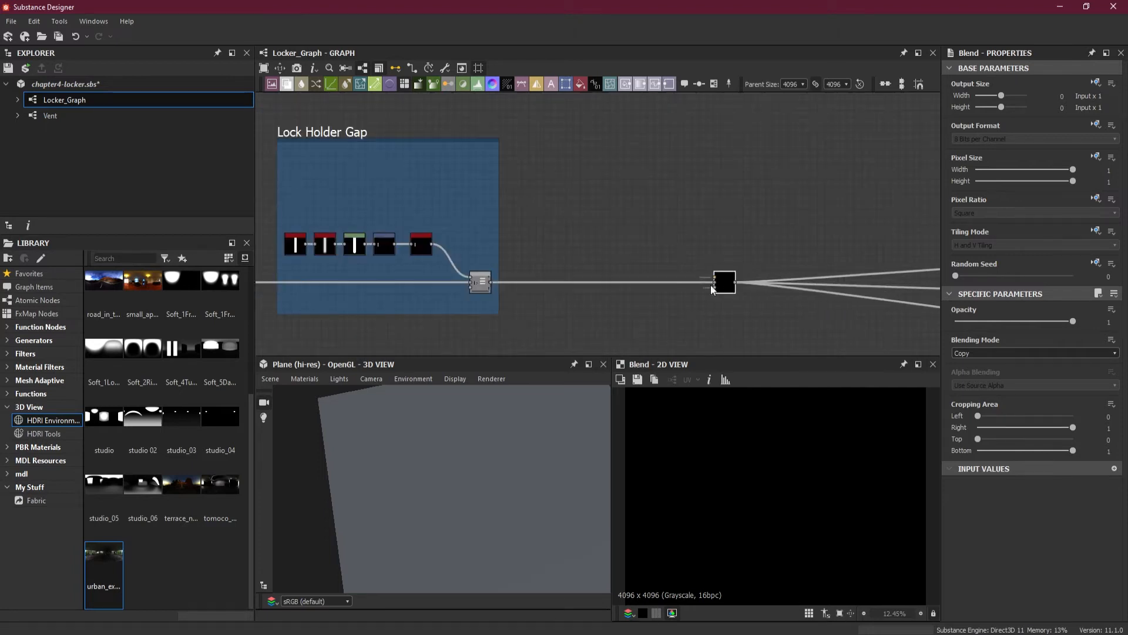
Set the new Blend node's blending mode to Add (Linear Dodge) and inspect the locker in 3D
scroll(657, 284, "up", 2)
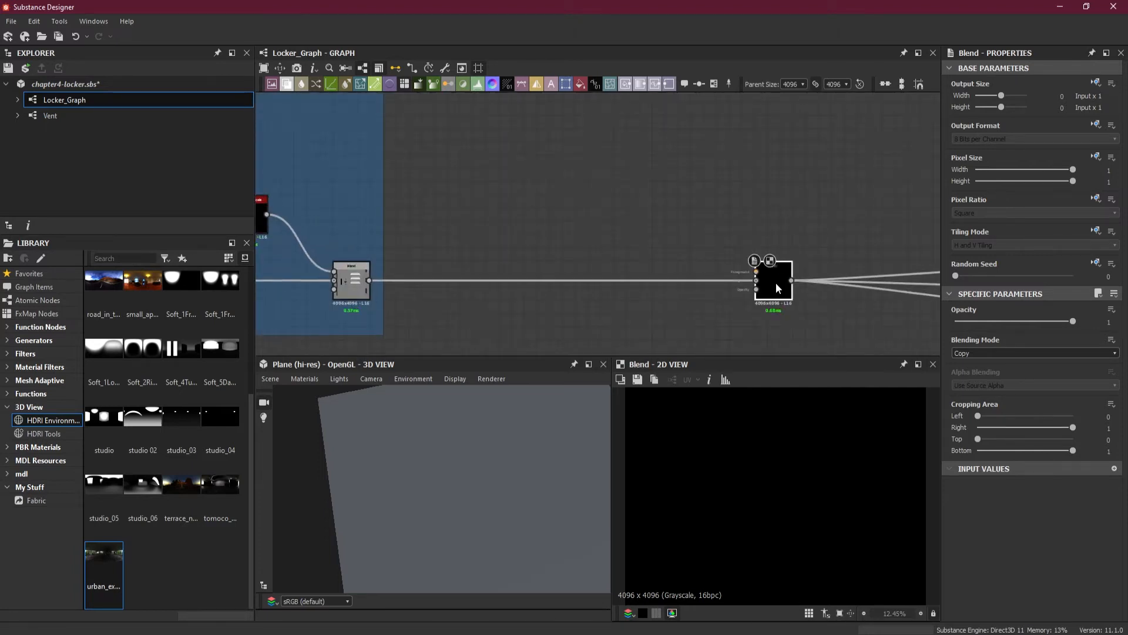
left_click(986, 354)
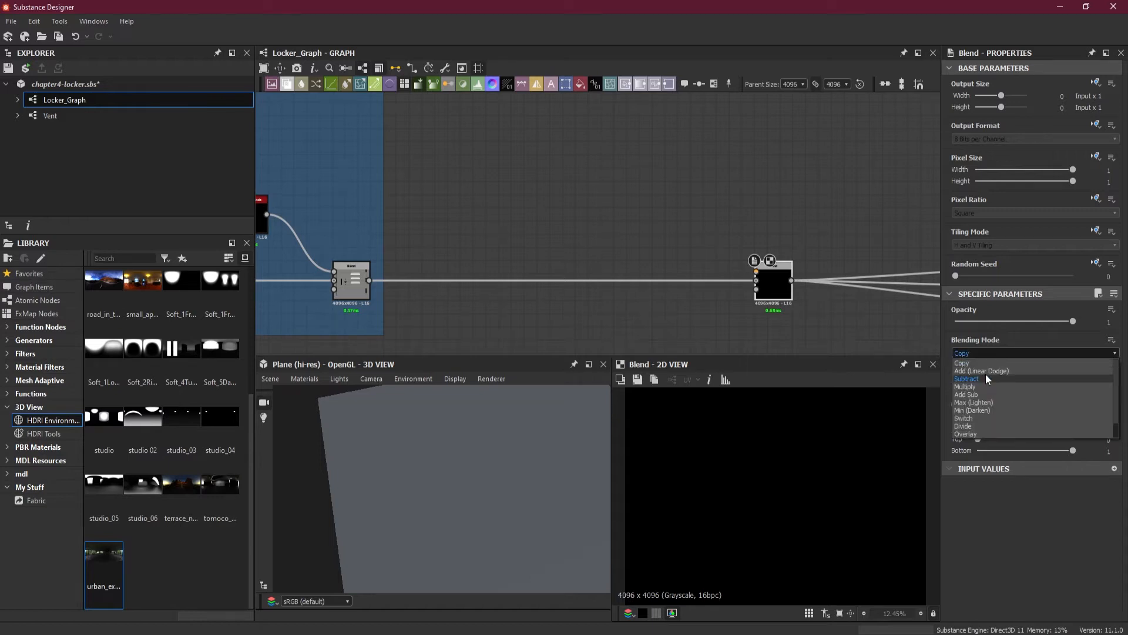
left_click(986, 370)
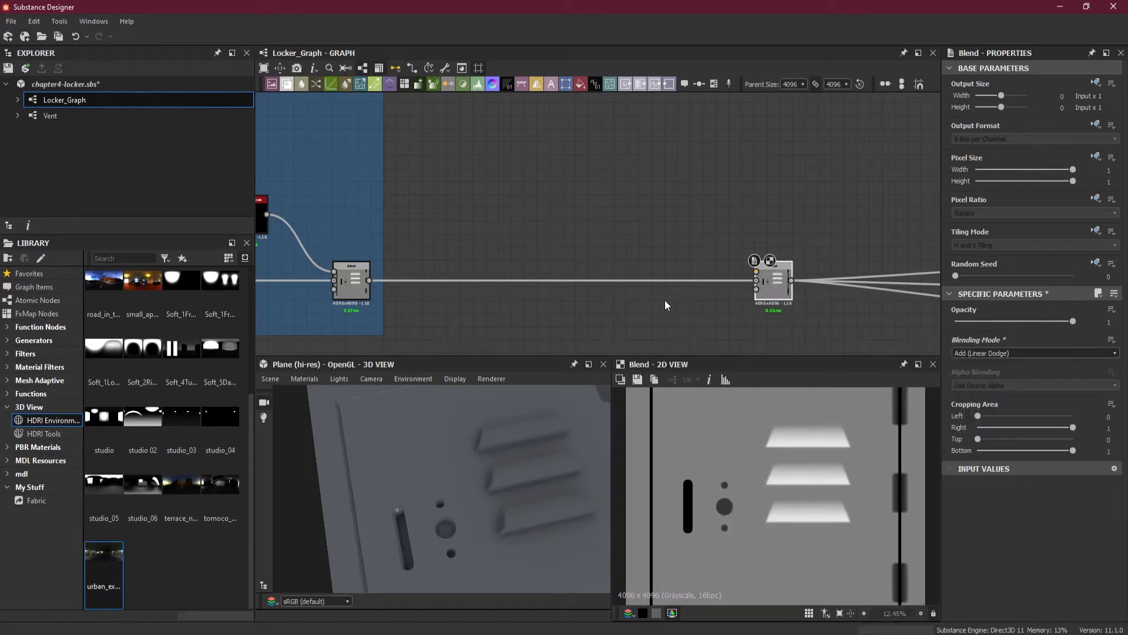
left_click_drag(527, 431, 484, 472)
scroll(562, 242, "down", 3)
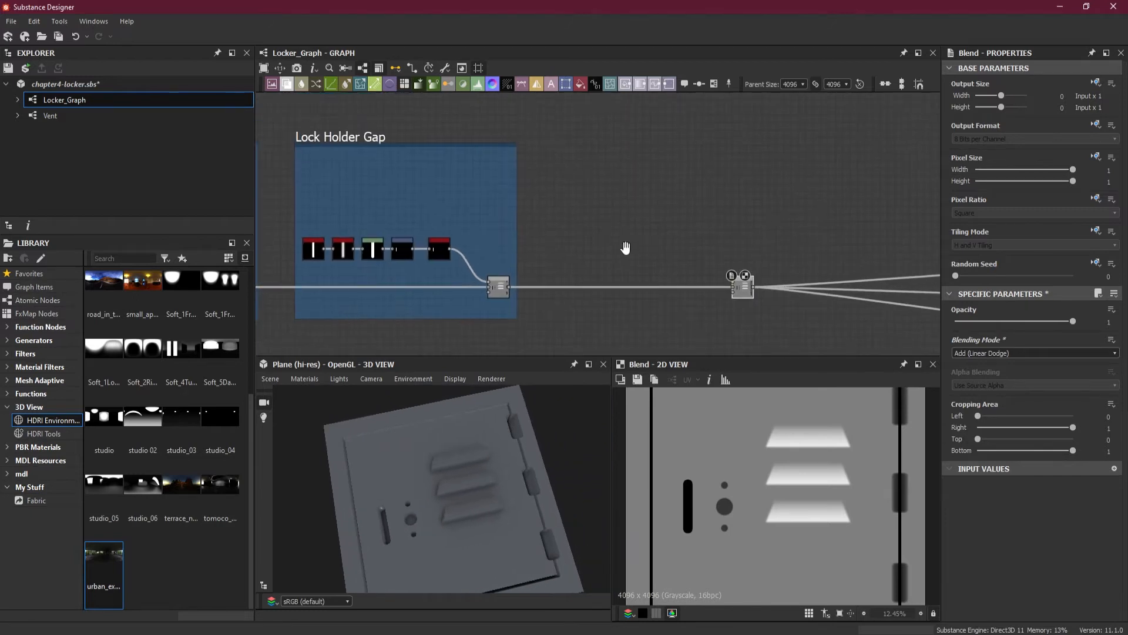
Add a Scratches Generator node above the link between the Lock Holder Gap blend and the new blend
scroll(609, 238, "up", 1)
key("space")
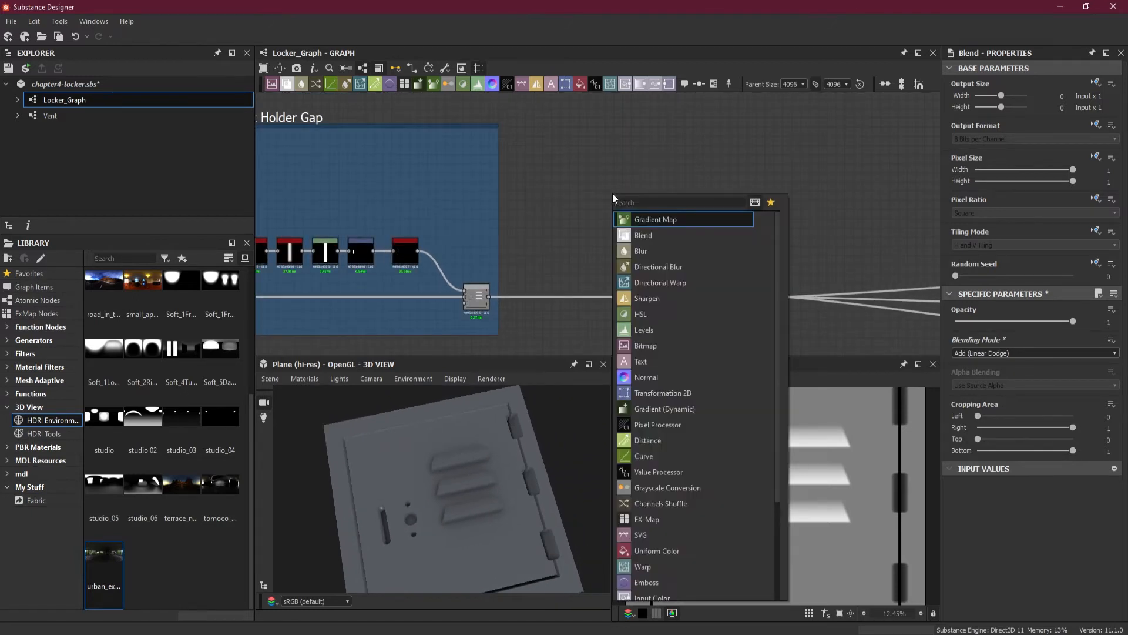
type("sc")
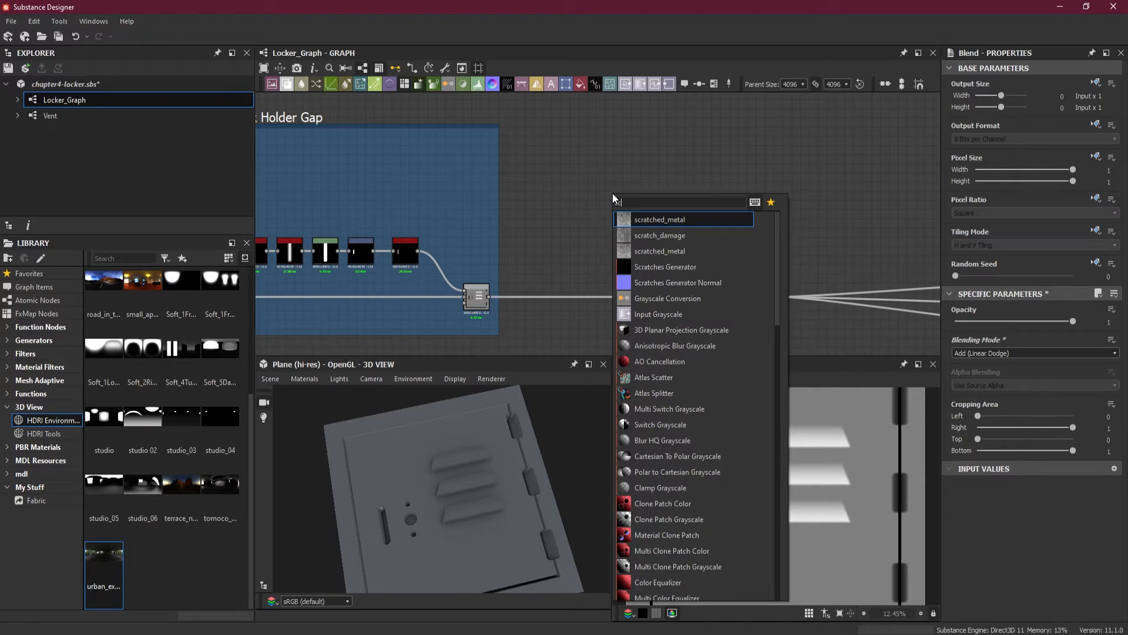
left_click(674, 266)
left_click_drag(610, 206, 619, 251)
scroll(797, 516, "down", 3)
scroll(797, 516, "up", 1)
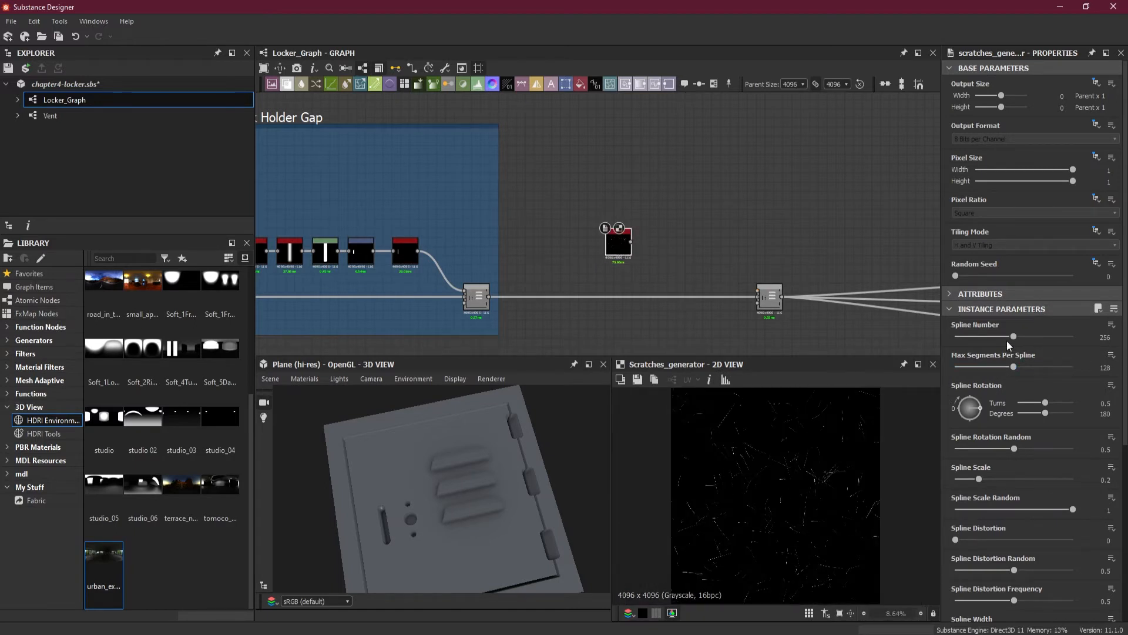
Try a different Spline Number on the Scratches Generator and restore it to 256
left_click_drag(1013, 336, 1019, 337)
left_click(1096, 338)
type("256")
key("Return")
scroll(810, 449, "up", 3)
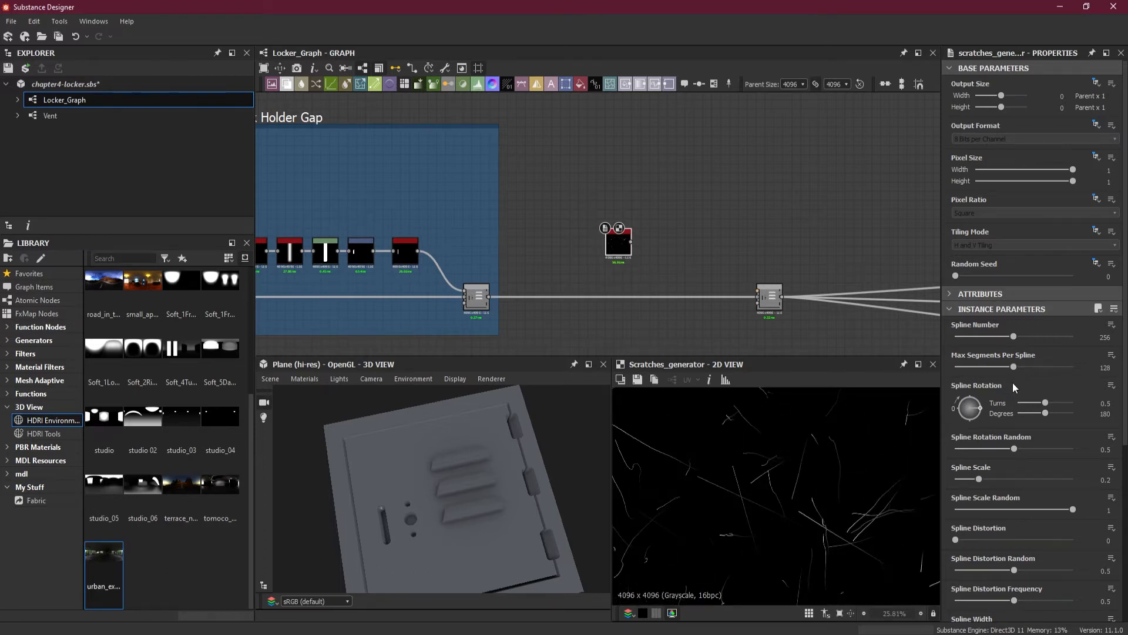
Set the Scratches Generator's Max Segments Per Spline to 30
mouse_move(1014, 368)
left_mouse_down()
mouse_move(1039, 368)
mouse_move(981, 368)
mouse_move(1043, 369)
mouse_move(1027, 372)
left_mouse_up()
left_click(1105, 367)
type("30")
key("Return")
scroll(767, 464, "down", 6)
scroll(714, 467, "up", 3)
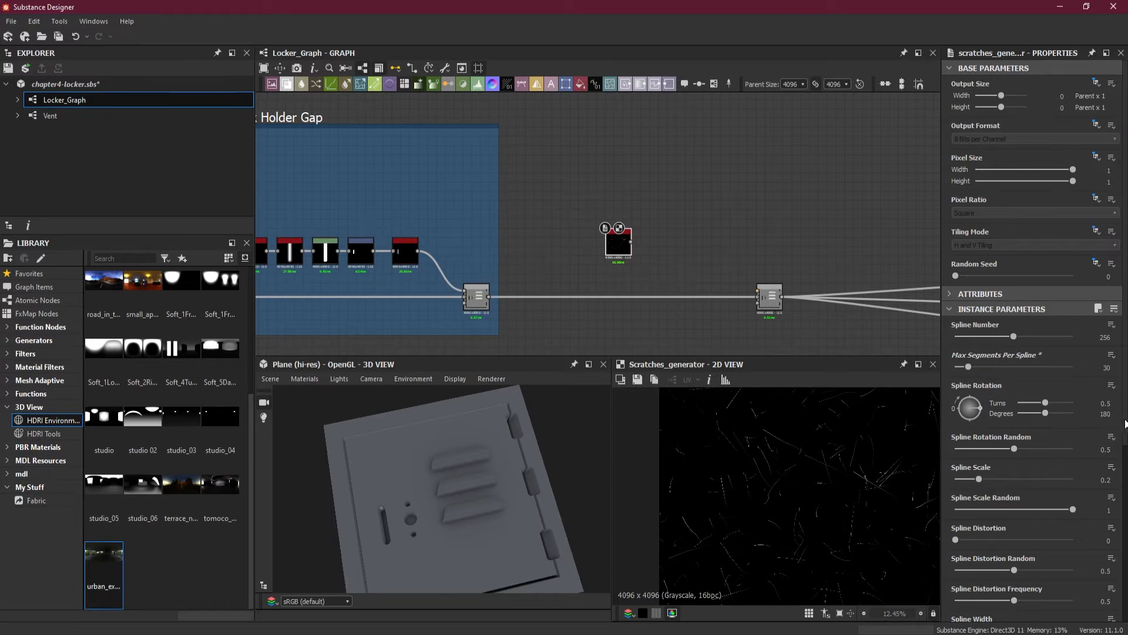
Try a Spline Rotation of 0.62 turns on the scratches and reset the parameter to its default
scroll(1125, 423, "down", 3)
mouse_move(1045, 279)
left_mouse_down()
mouse_move(1061, 285)
mouse_move(1050, 286)
left_mouse_up()
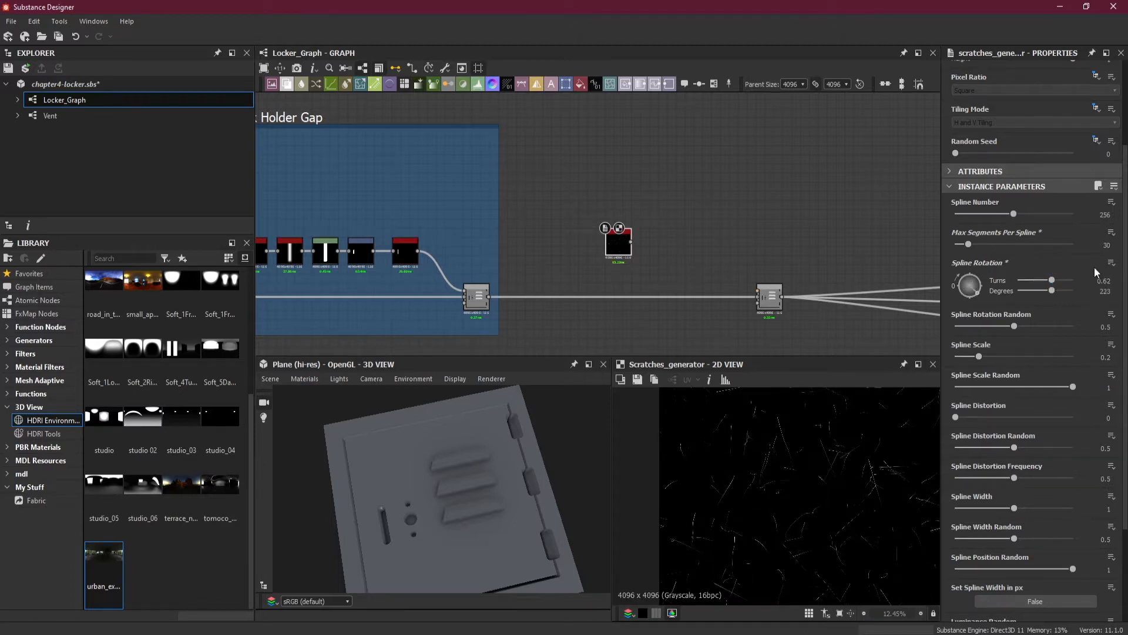
left_click(1112, 263)
left_click(1081, 322)
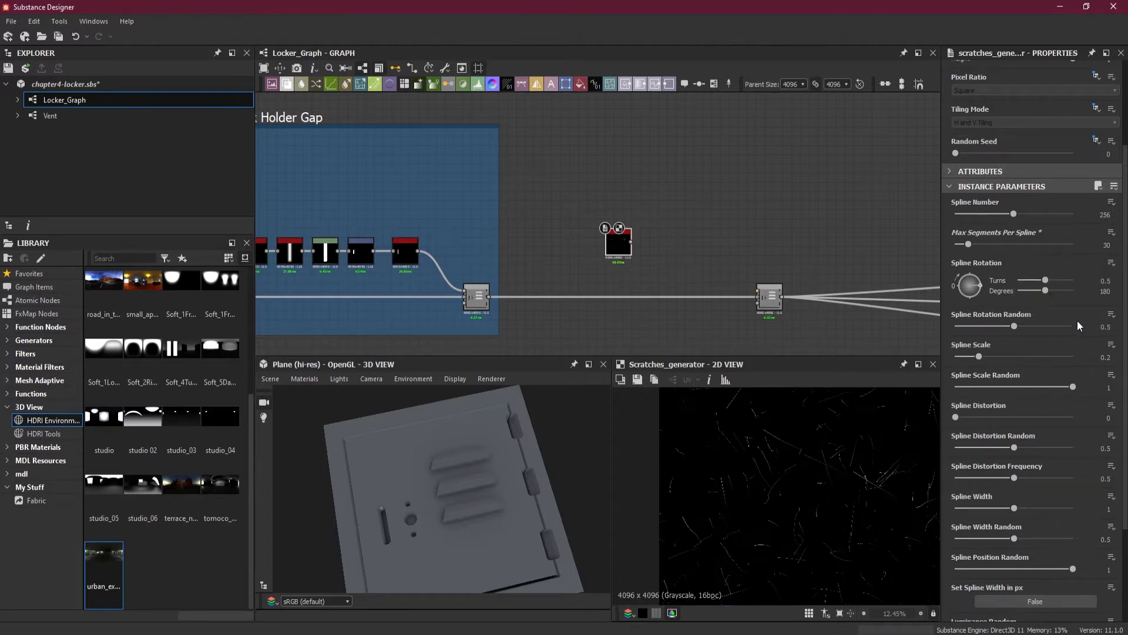
Try a different Spline Rotation Random on the scratches and restore it to 0.5
left_click_drag(1124, 336, 1121, 375)
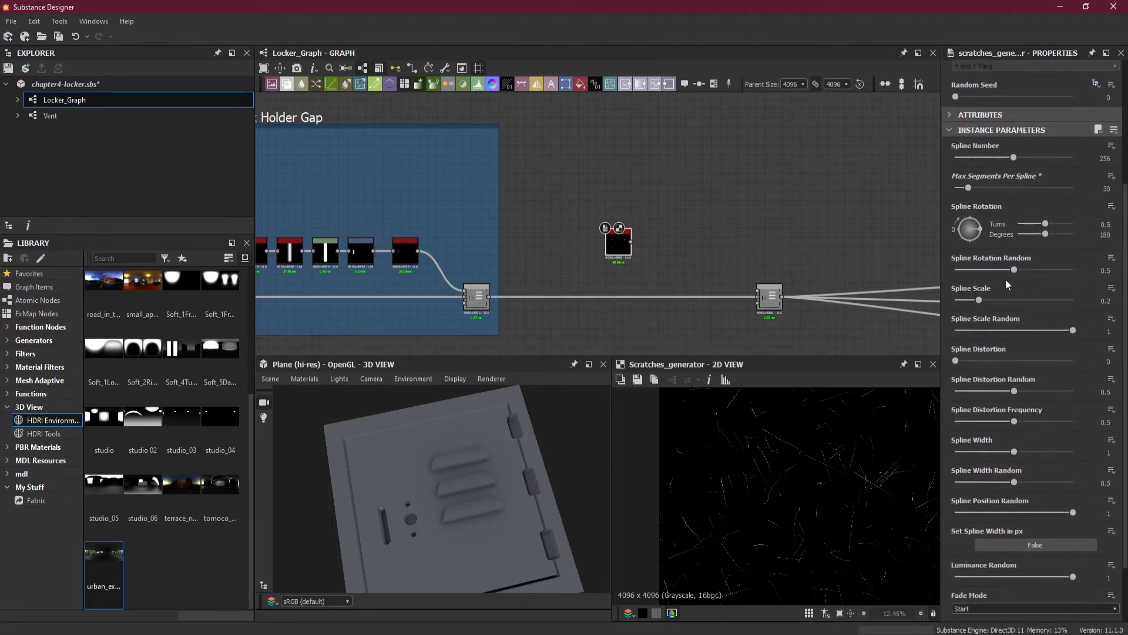
left_click_drag(1015, 270, 1039, 269)
left_click(1095, 270)
type("0.5")
key("Return")
Set the Spline Scale of the scratches to 0.7
left_click(1105, 300)
key("BackSpace")
type(".7")
key("Return")
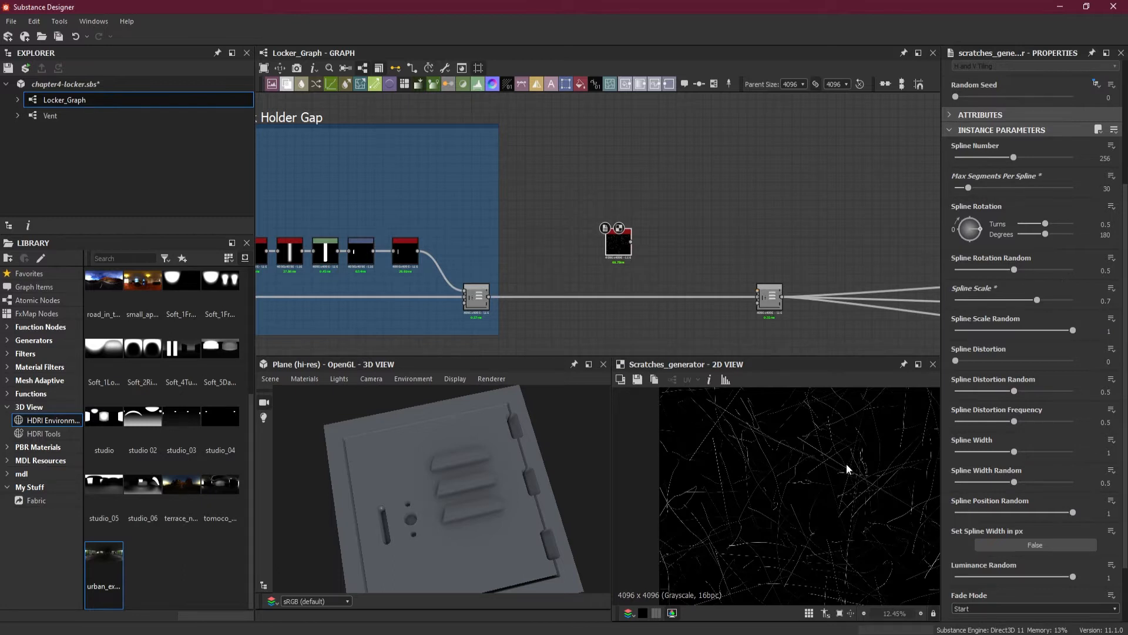
scroll(847, 464, "down", 2)
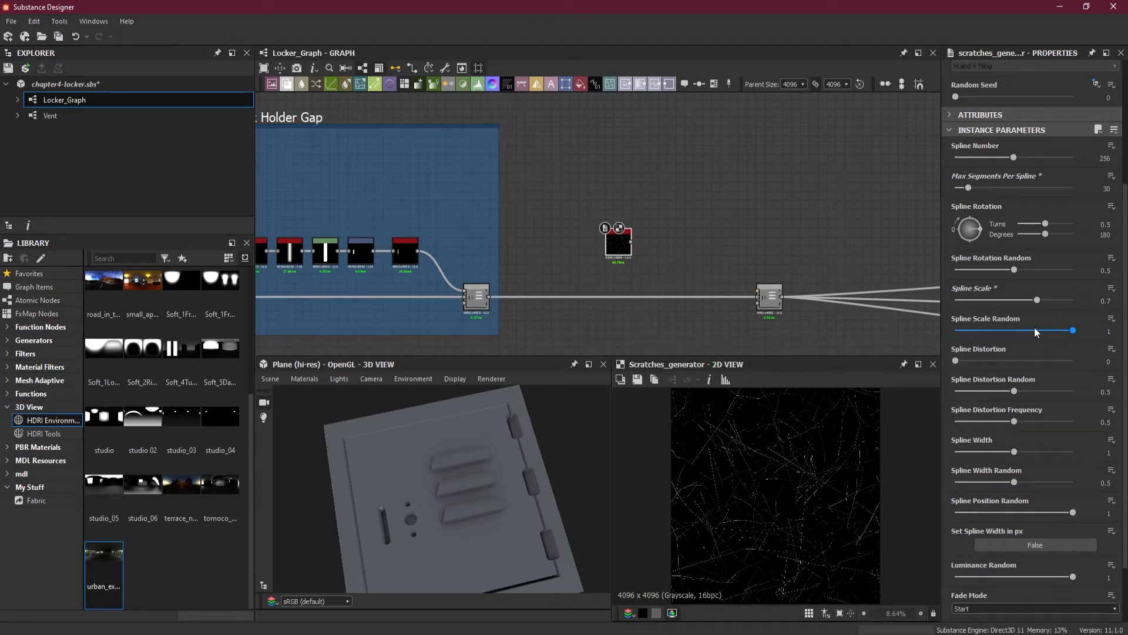
Set the Spline Scale Random of the scratches to 0.62
left_click(1111, 332)
double_click(1110, 330)
type(".62")
key("Return")
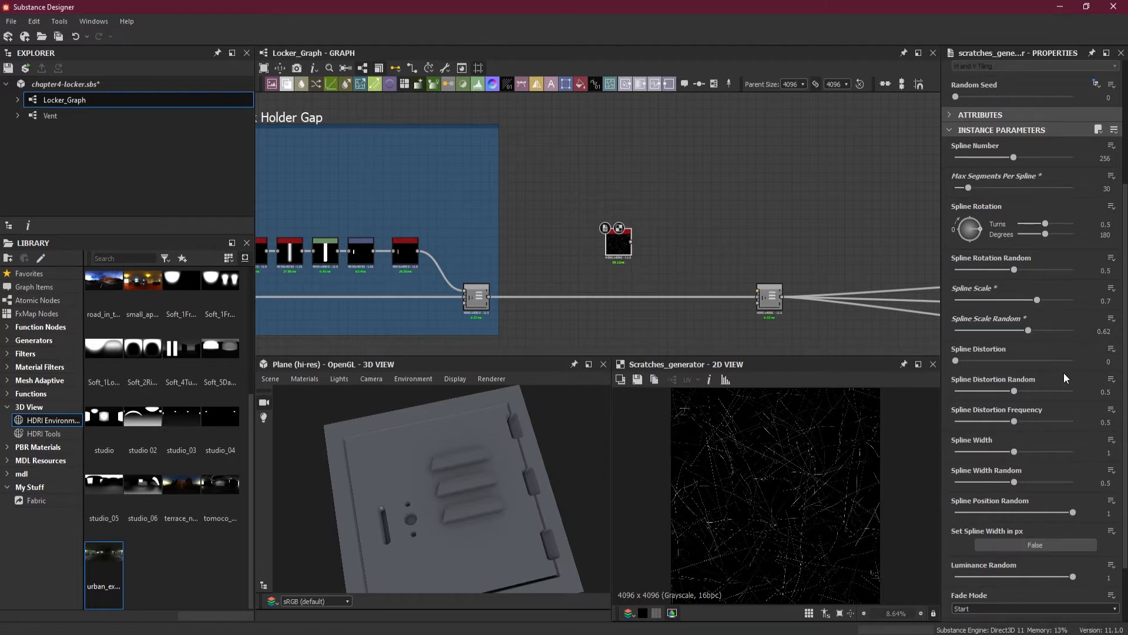
Set the Spline Distortion of the scratches to 0.14
scroll(1064, 373, "down", 1)
scroll(792, 443, "up", 3)
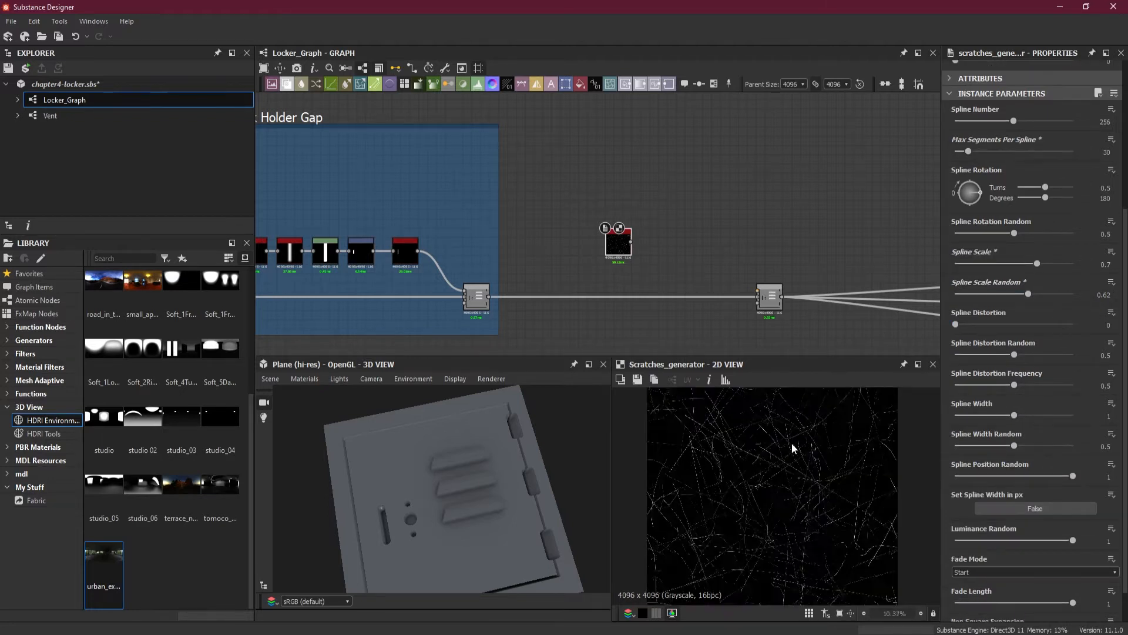
mouse_move(956, 325)
left_mouse_down()
mouse_move(1080, 325)
mouse_move(948, 332)
left_mouse_up()
left_click(1112, 327)
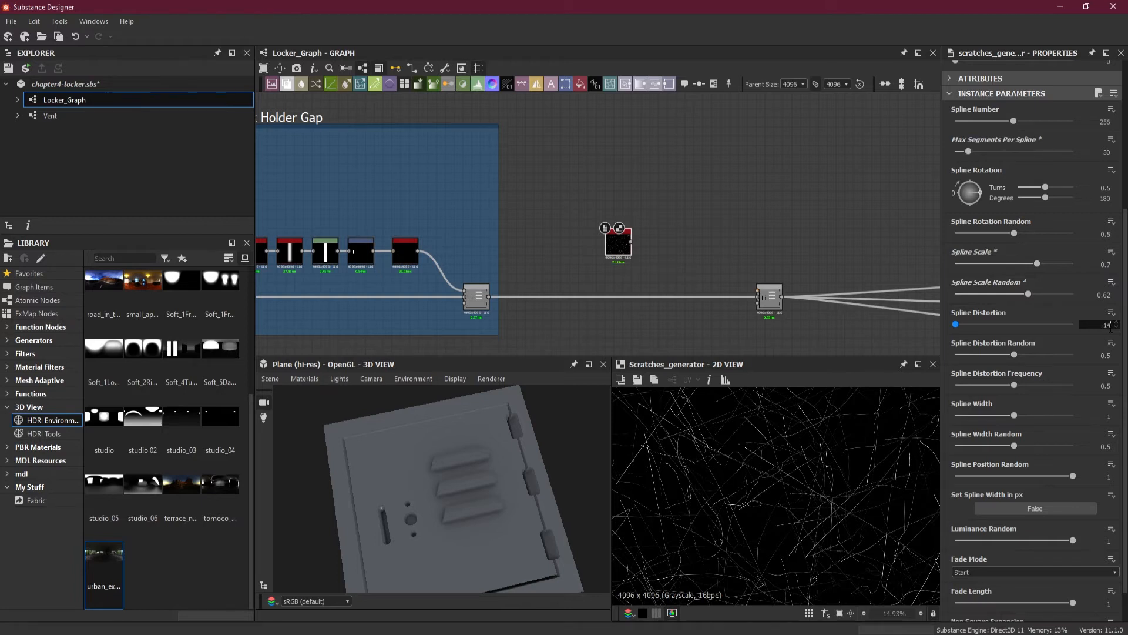
type(".14")
key("Return")
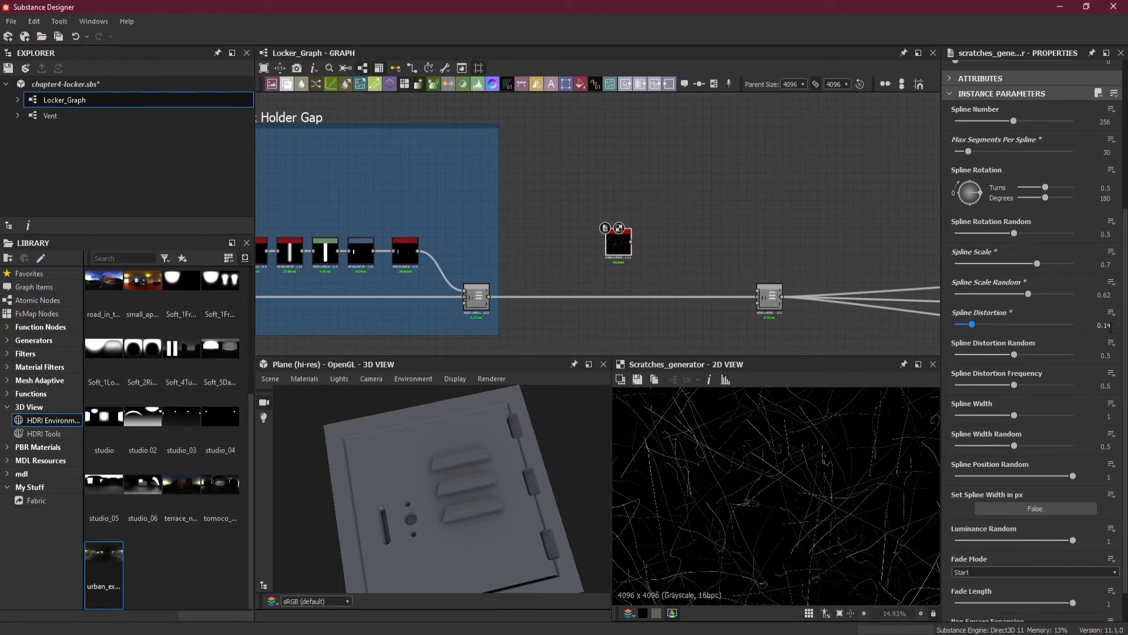
Set the Spline Distortion Random of the scratches to 0.3
scroll(774, 476, "down", 3)
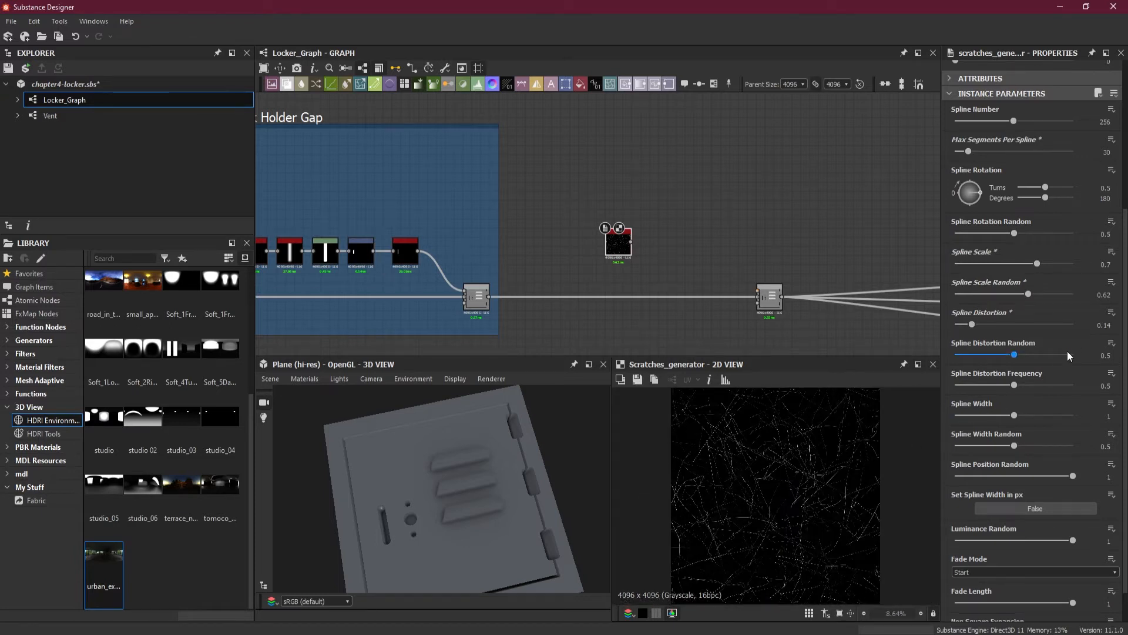
scroll(1068, 354, "down", 1)
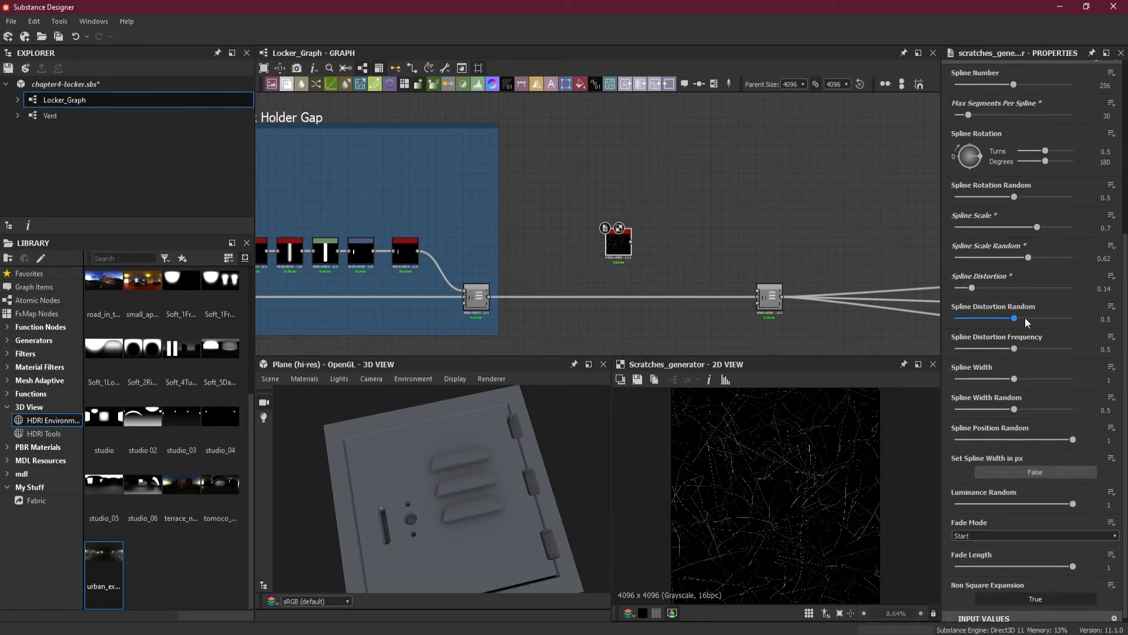
scroll(845, 428, "up", 2)
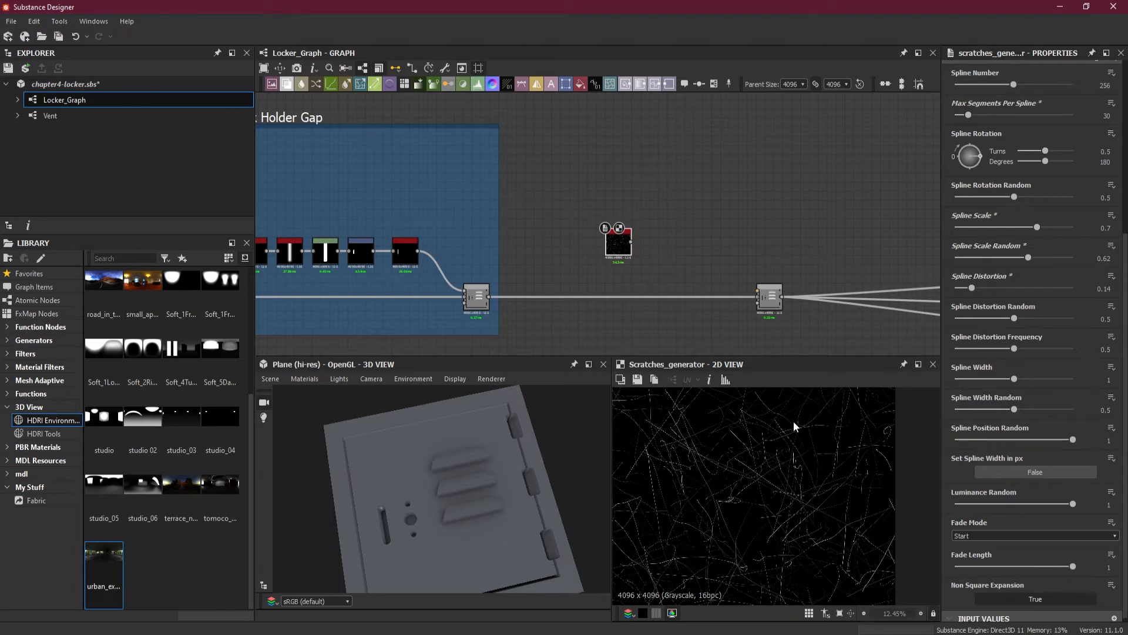
double_click(1104, 318)
type(".3")
key("Return")
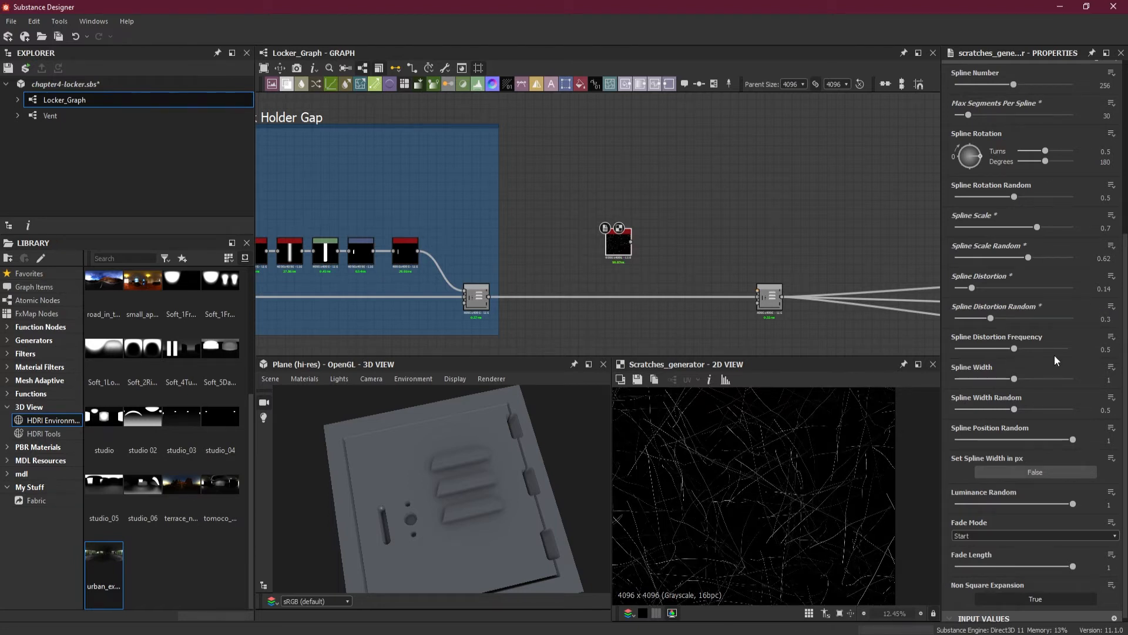
Lower the Spline Distortion Frequency of the scratches to 0
left_click(1015, 349)
scroll(735, 471, "down", 2)
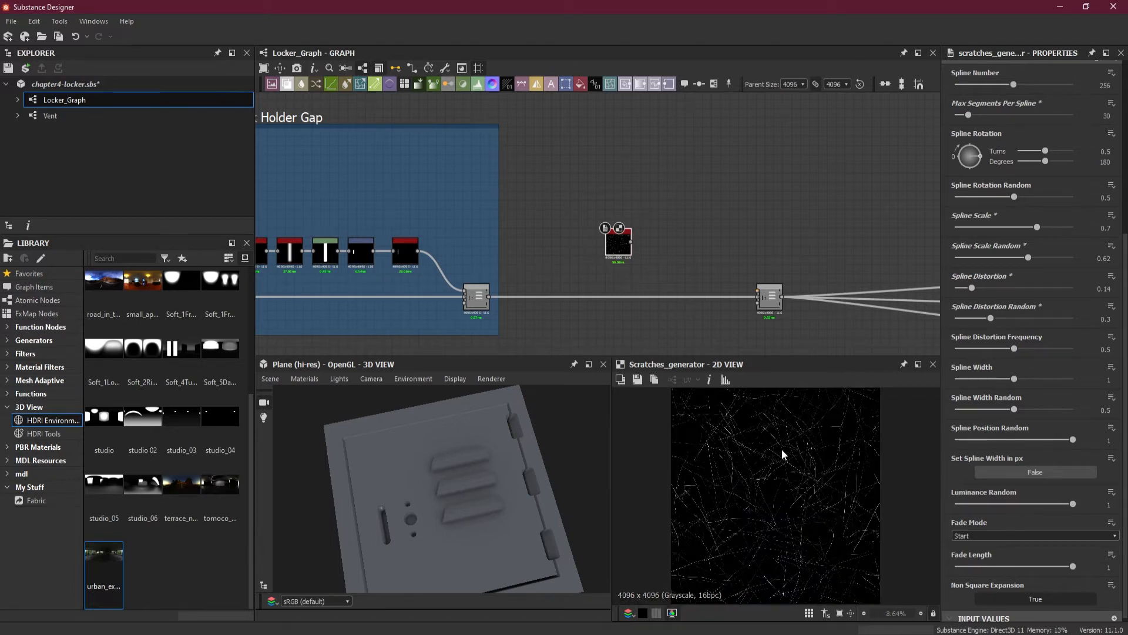
scroll(782, 453, "up", 1)
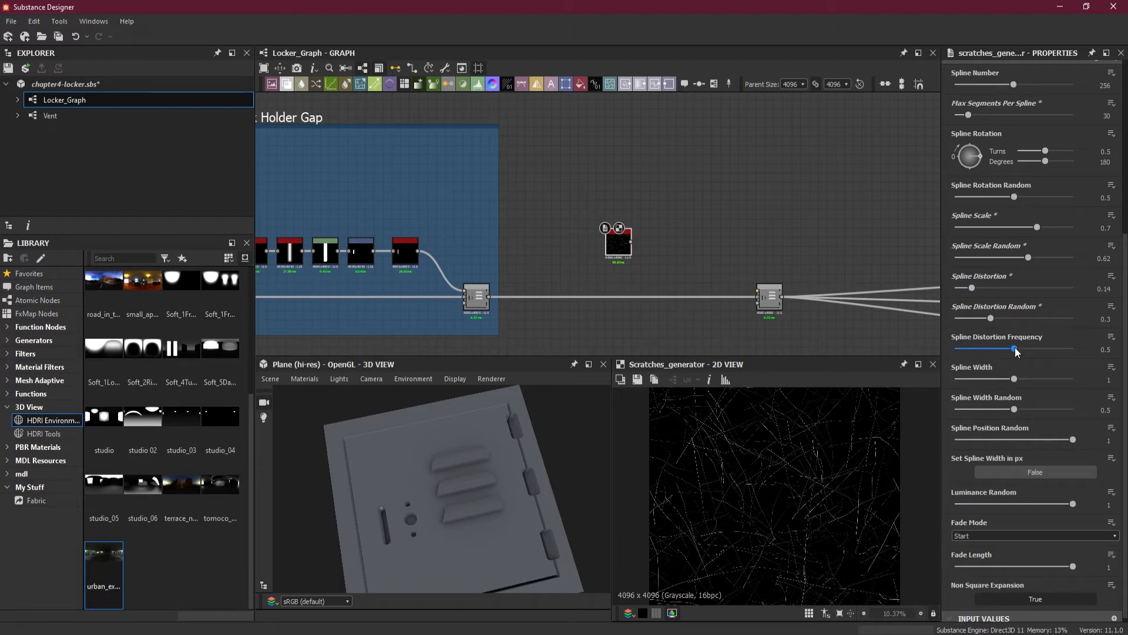
left_click_drag(1015, 347, 937, 346)
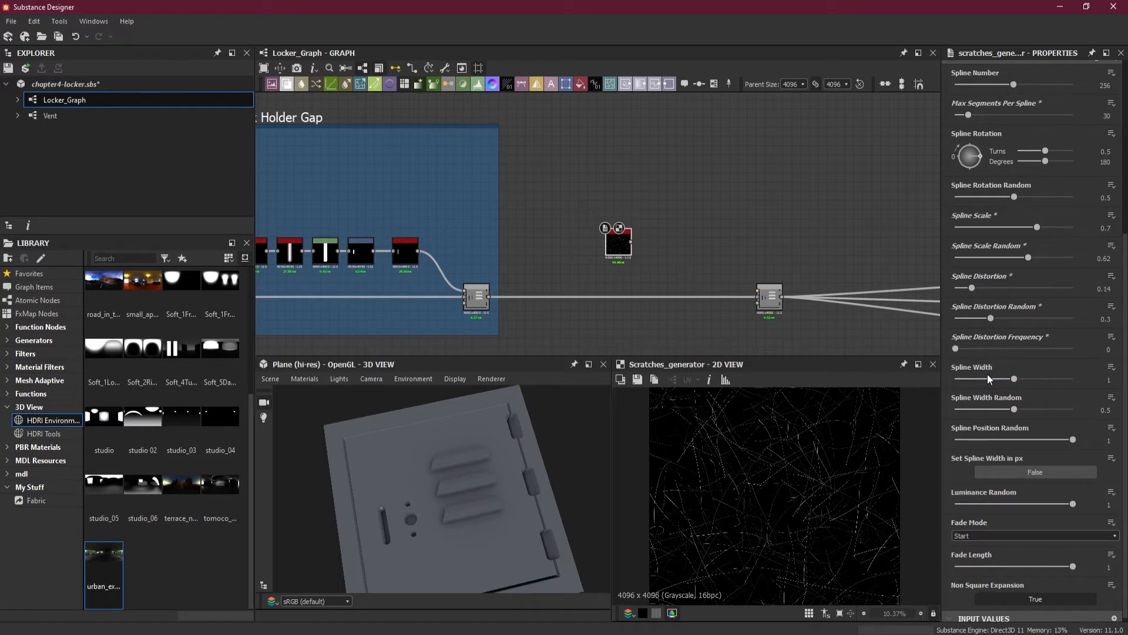
Thin the scratches by setting their Spline Width to 0.27
left_click(1107, 379)
left_click_drag(1108, 379, 1072, 376)
key("BackSpace")
type(".27")
key("Return")
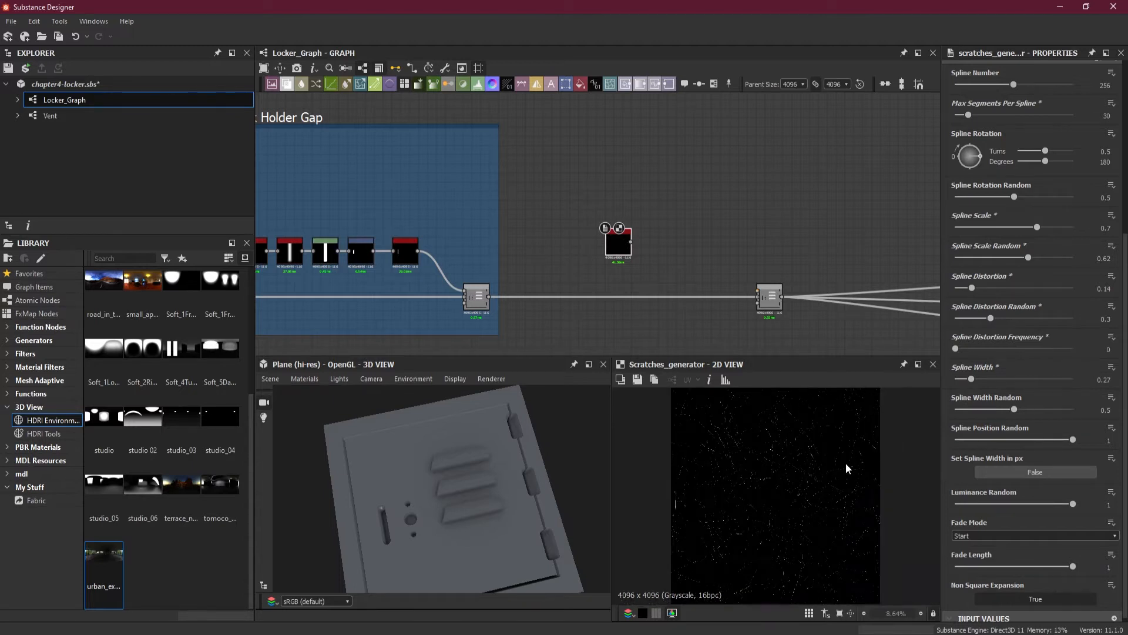
scroll(785, 454, "down", 1)
scroll(821, 460, "down", 1)
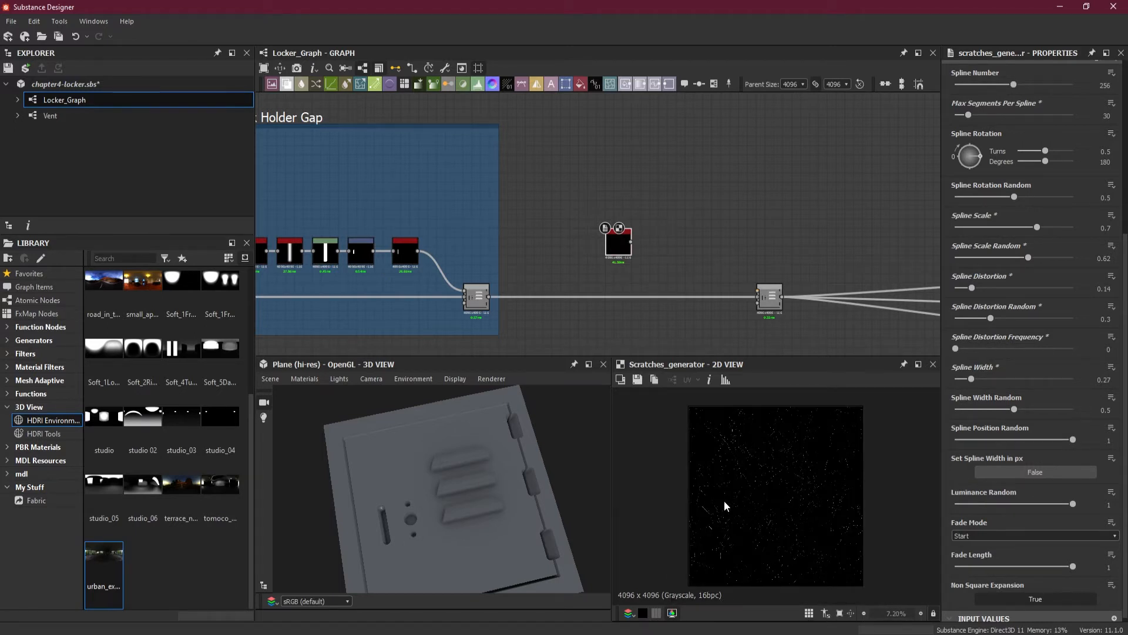
Cluster the scratches toward the centre by lowering Spline Position Random to 0.26
scroll(726, 496, "up", 1)
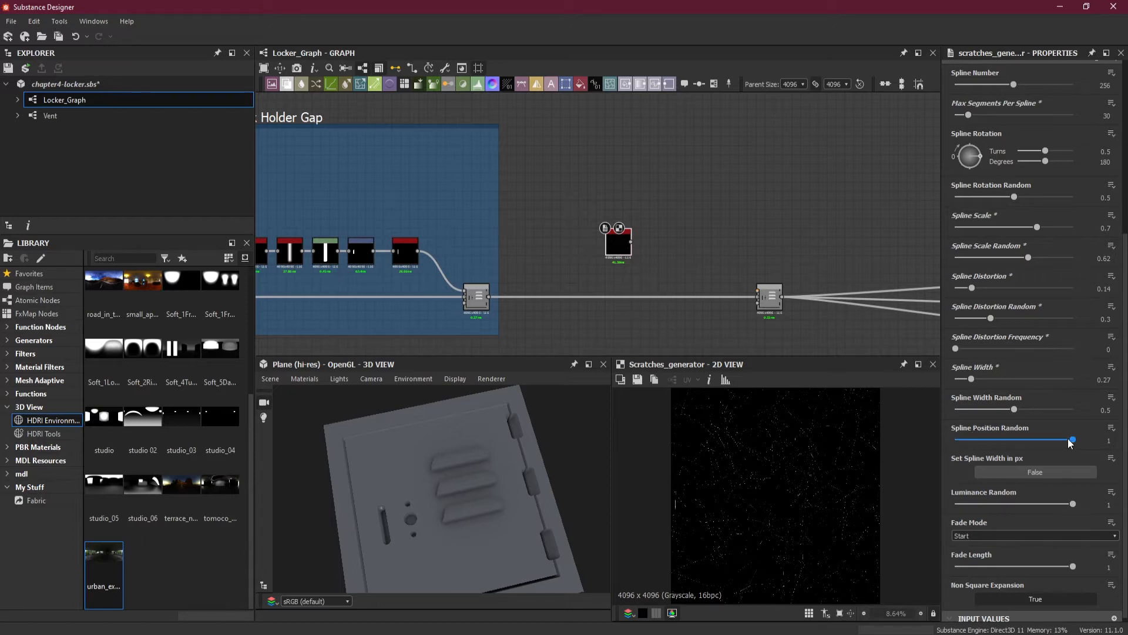
left_click_drag(1073, 441, 997, 440)
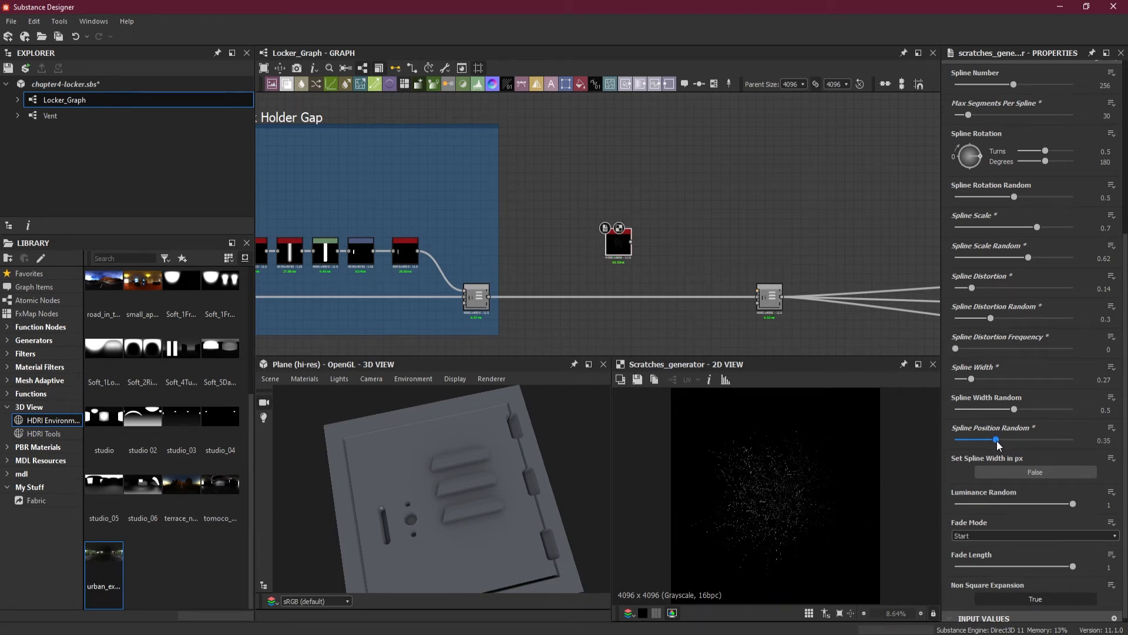
left_click_drag(997, 441, 985, 443)
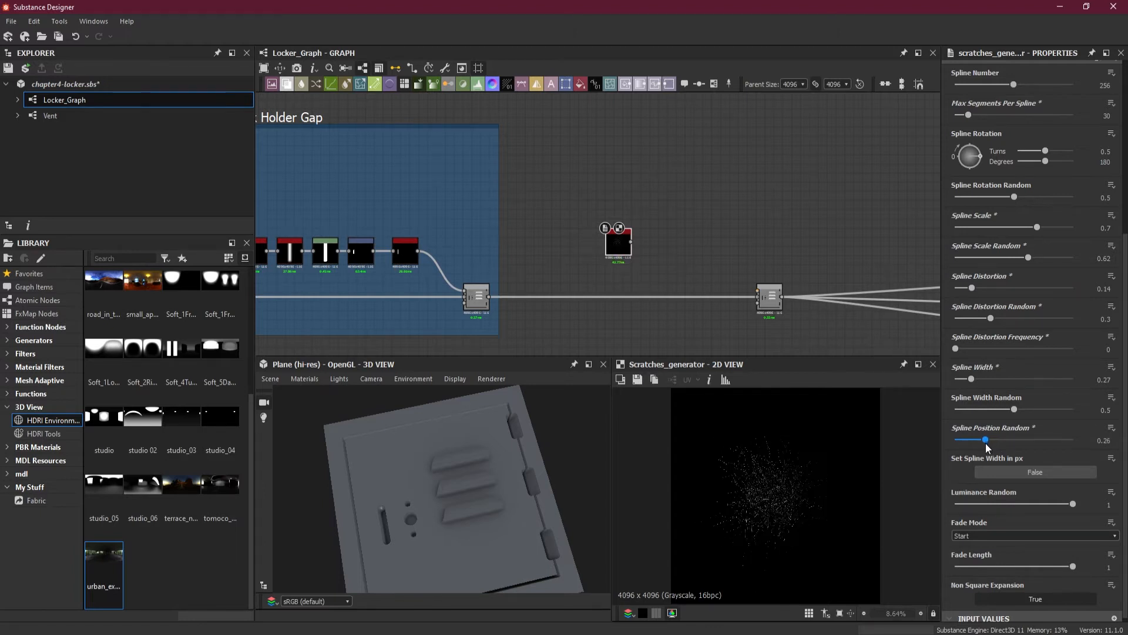
Examine the density and spread of the scratch pattern in the 2D view
scroll(827, 478, "up", 5)
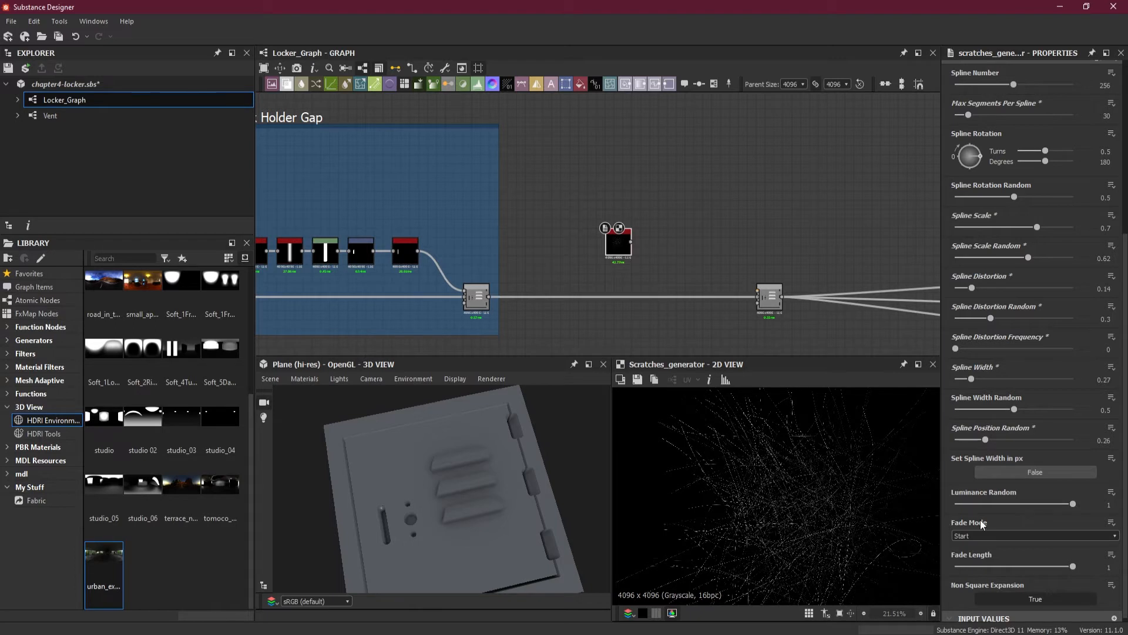
scroll(770, 497, "down", 3)
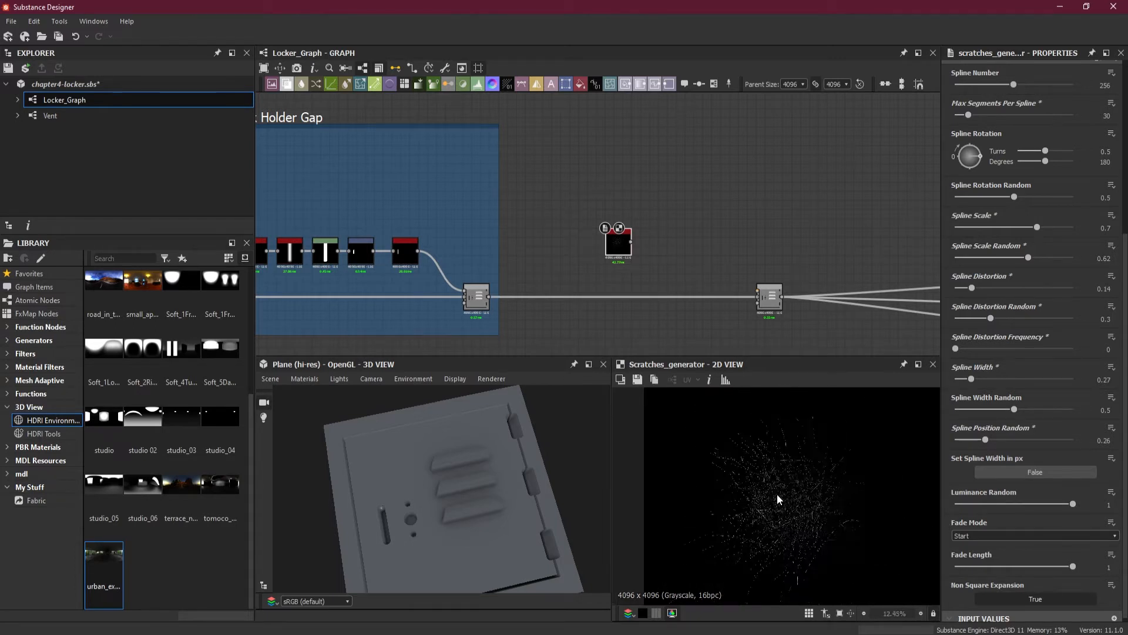
scroll(816, 499, "up", 2)
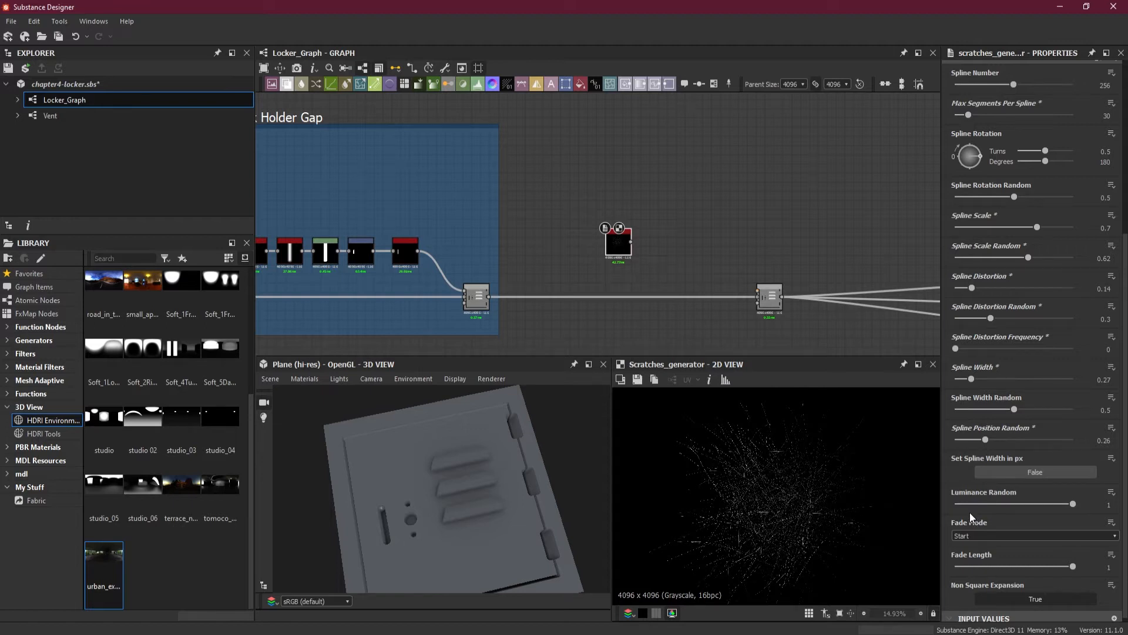
scroll(970, 513, "up", 2)
scroll(970, 512, "down", 2)
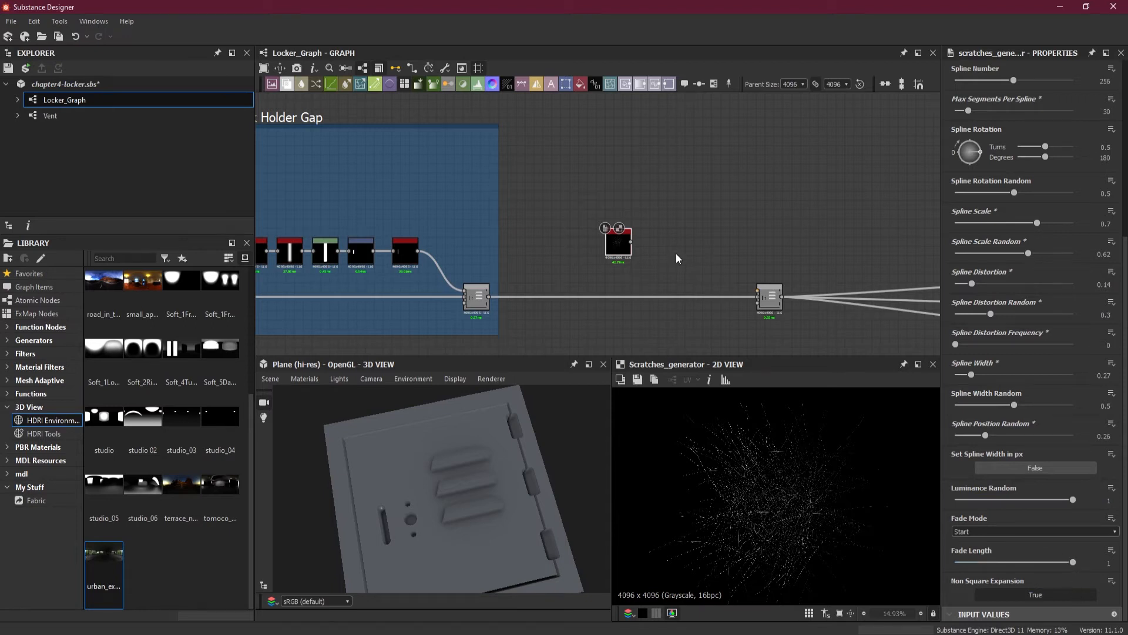
scroll(750, 460, "down", 3)
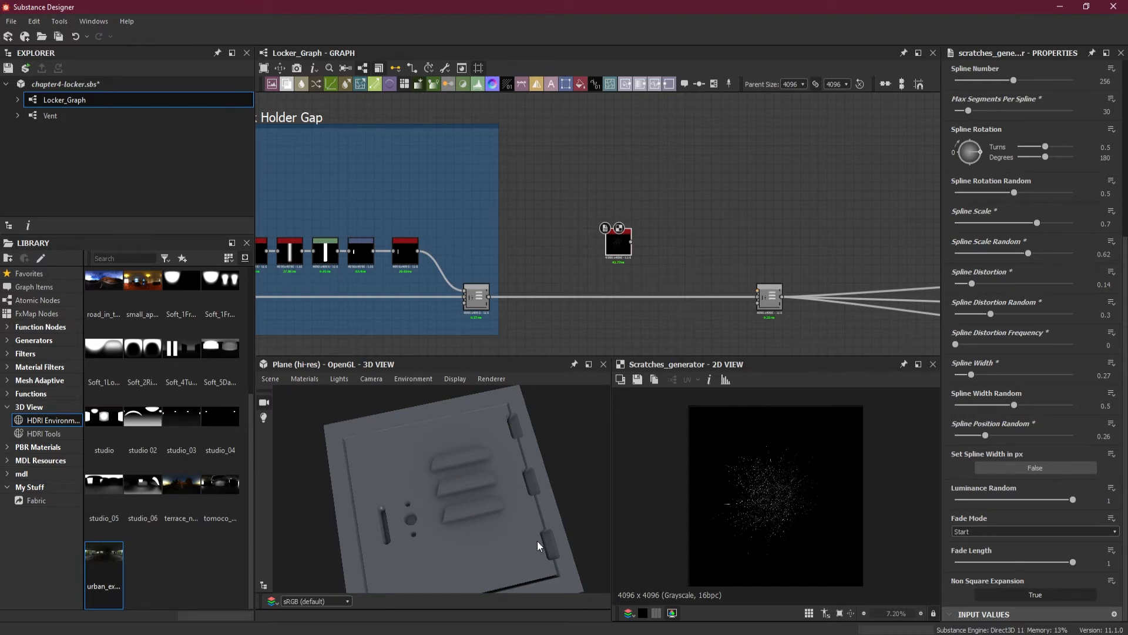
Add a Tile Sampler node beside the Scratches Generator in the locker graph
scroll(696, 255, "up", 3)
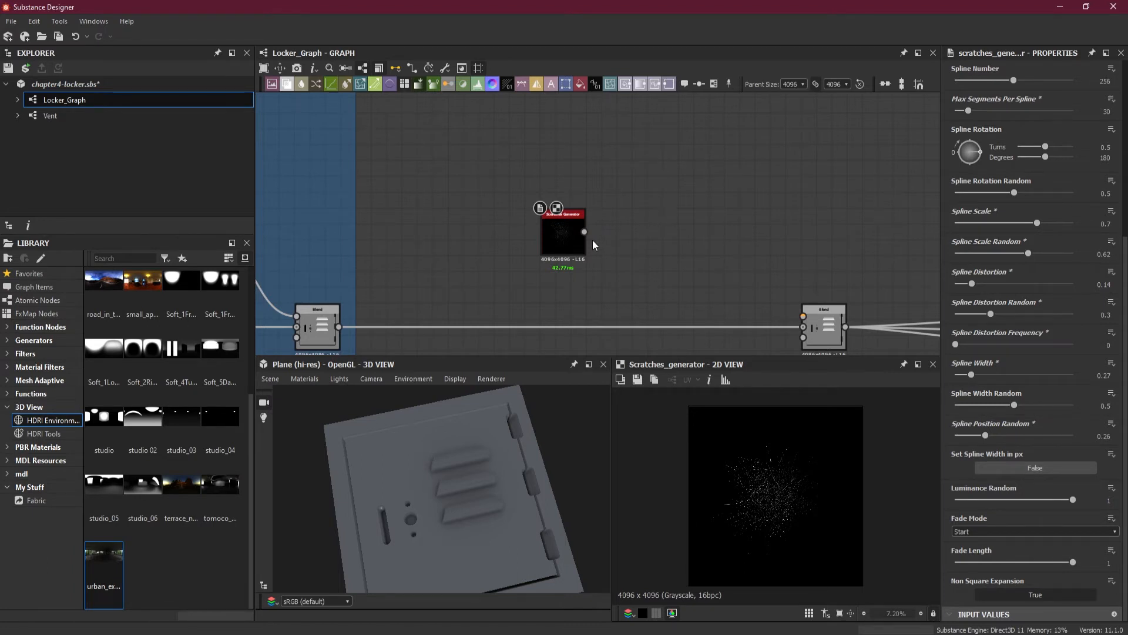
scroll(566, 234, "up", 2)
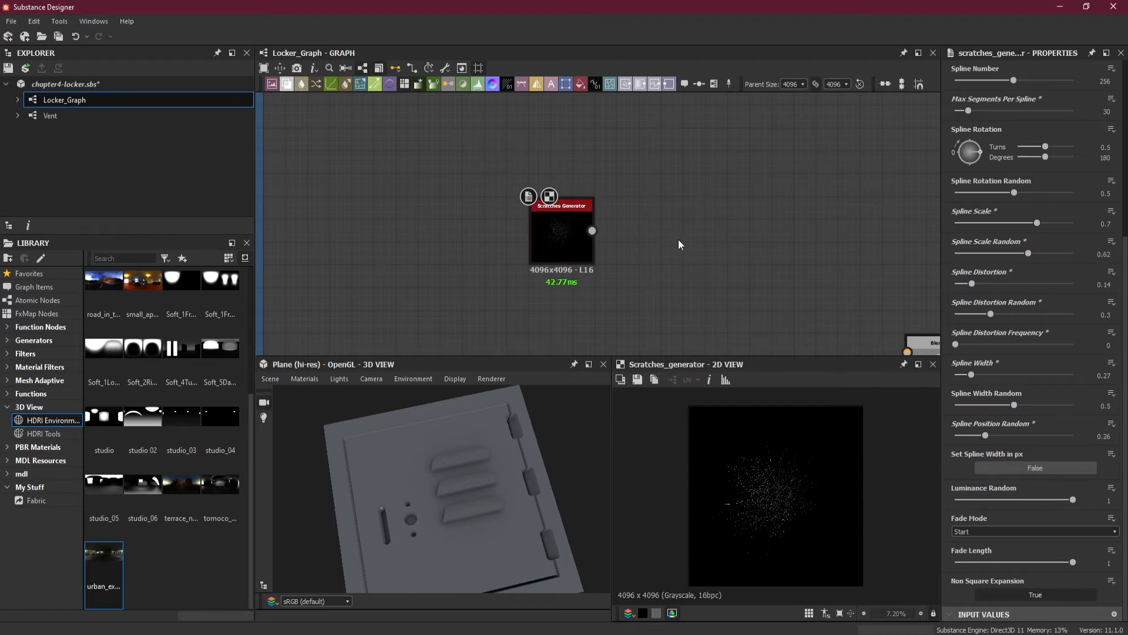
key("space")
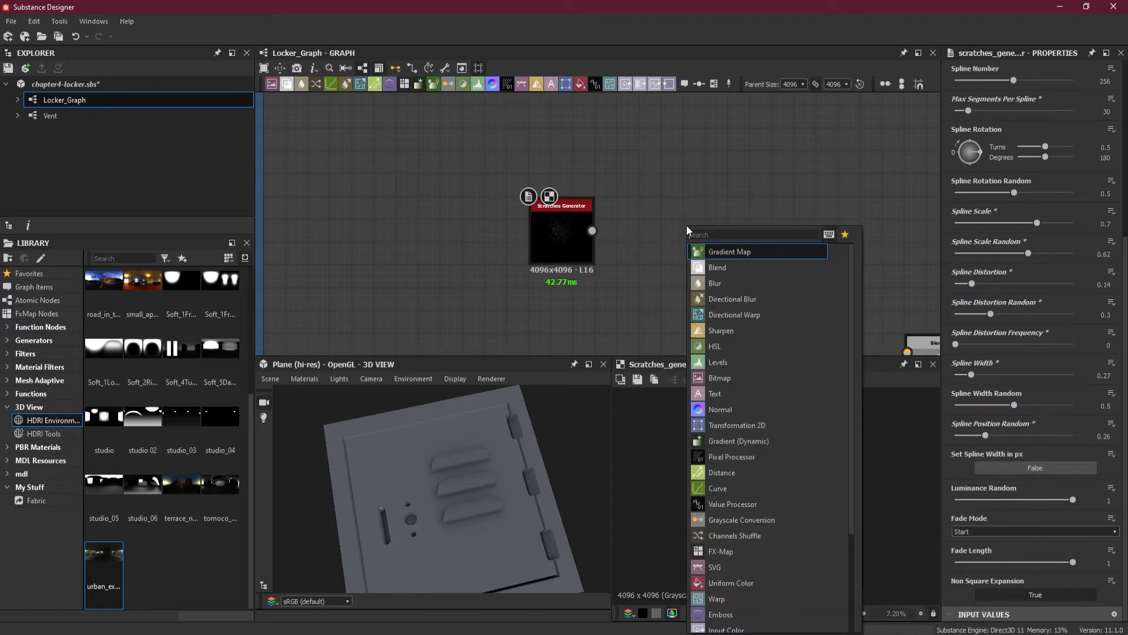
type("til")
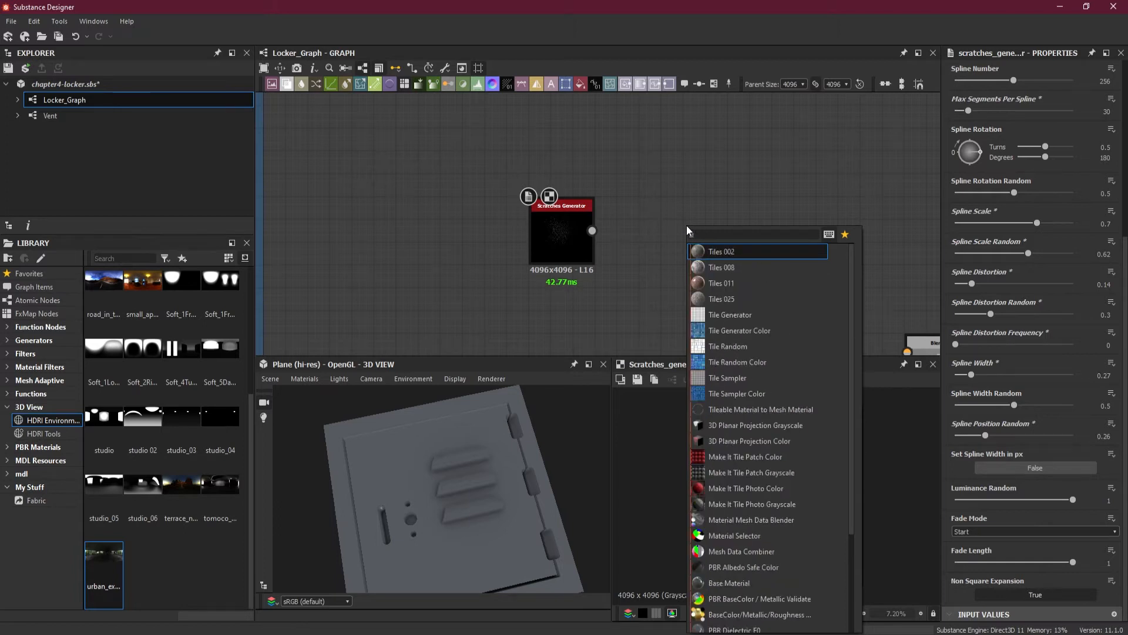
left_click(761, 378)
scroll(641, 249, "up", 1)
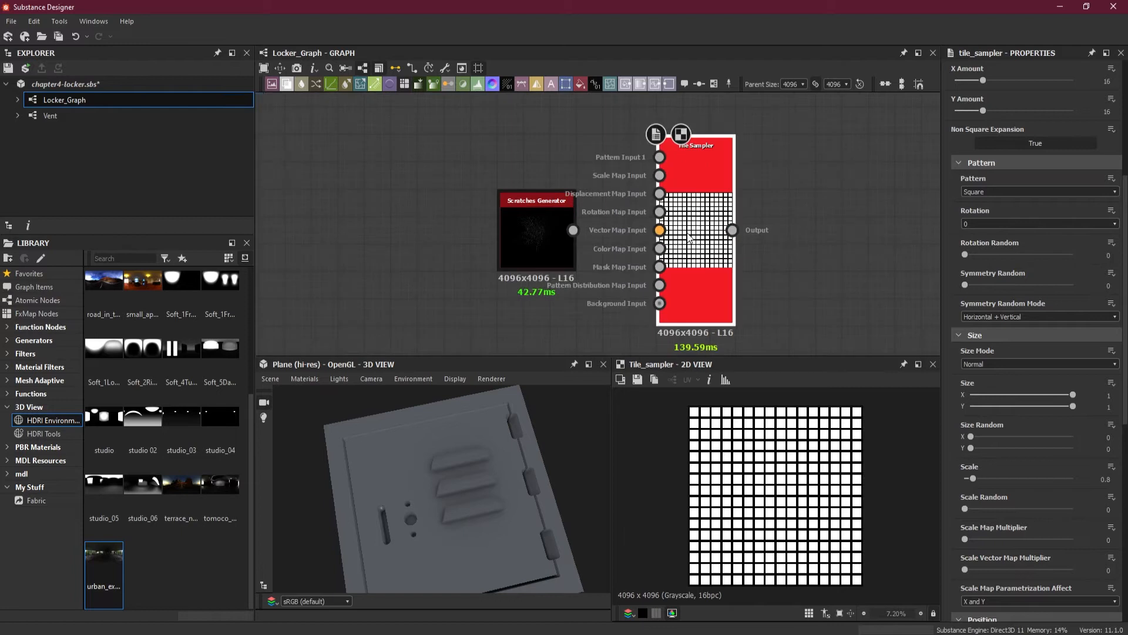
Connect the Scratches Generator to the Tile Sampler's Pattern Input 1 and set the sampler's Pattern to Pattern Input
left_click_drag(555, 243, 660, 157)
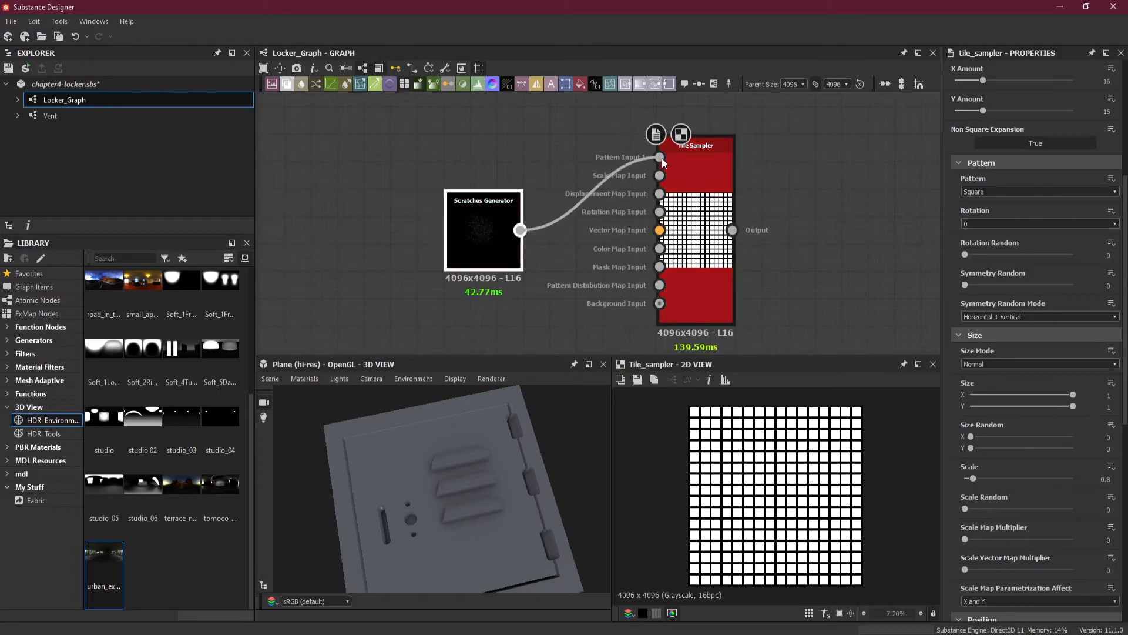
left_click_drag(661, 159, 662, 158)
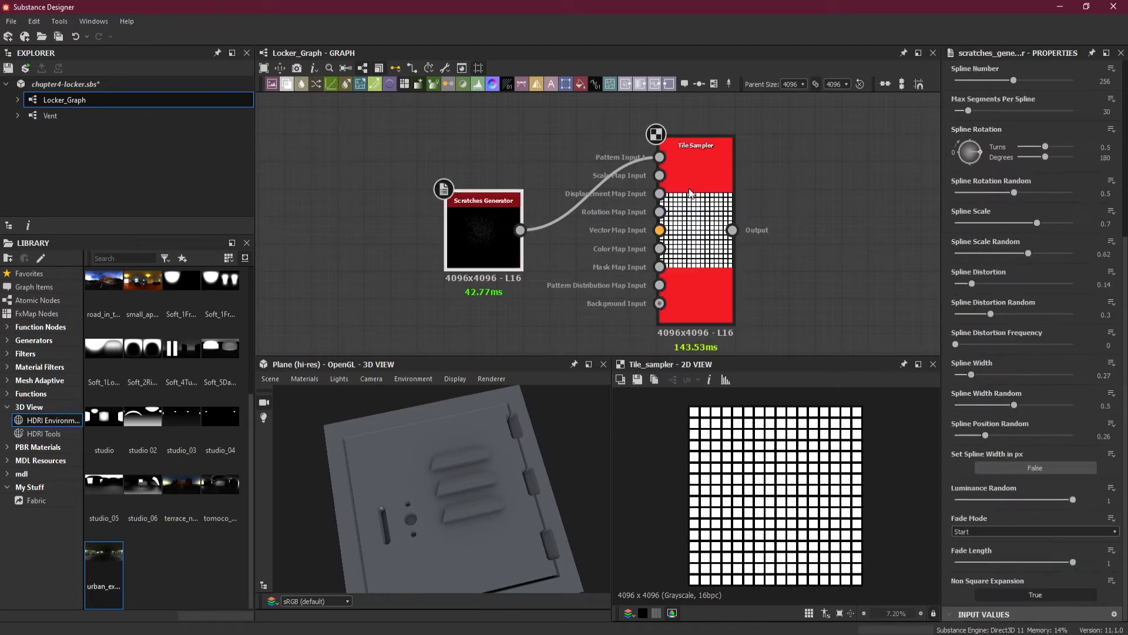
left_click(691, 193)
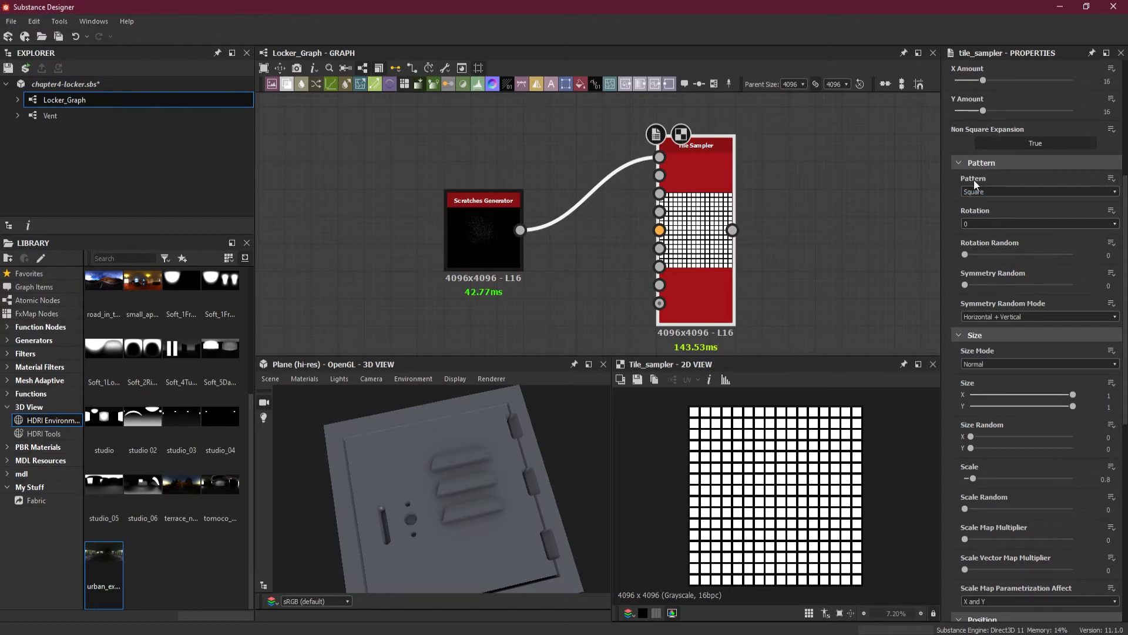
left_click(990, 191)
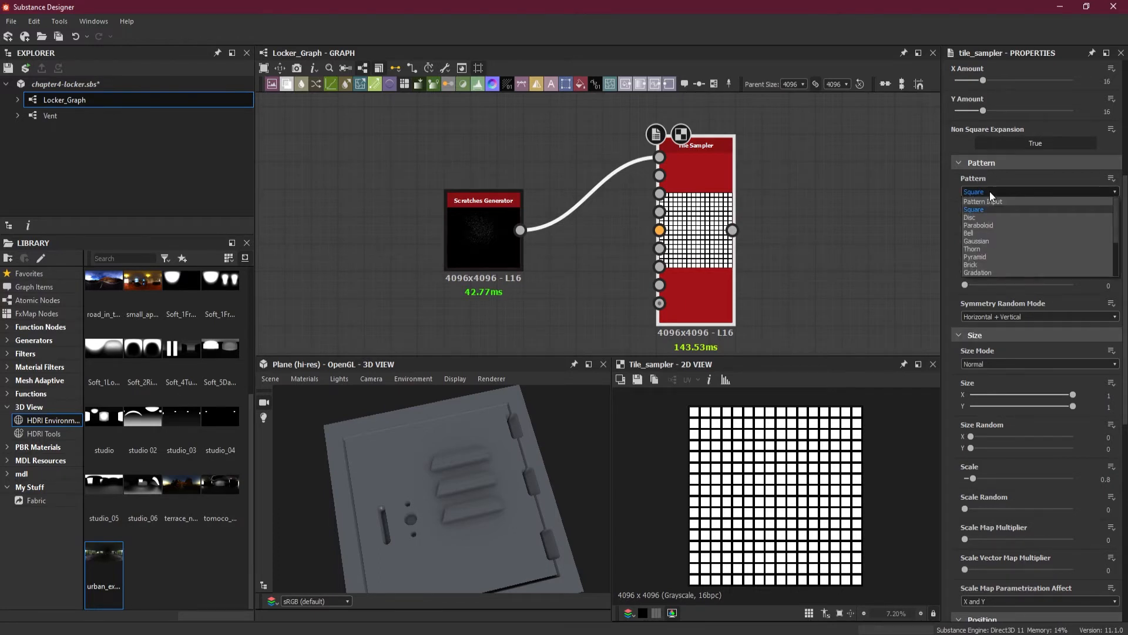
left_click(996, 201)
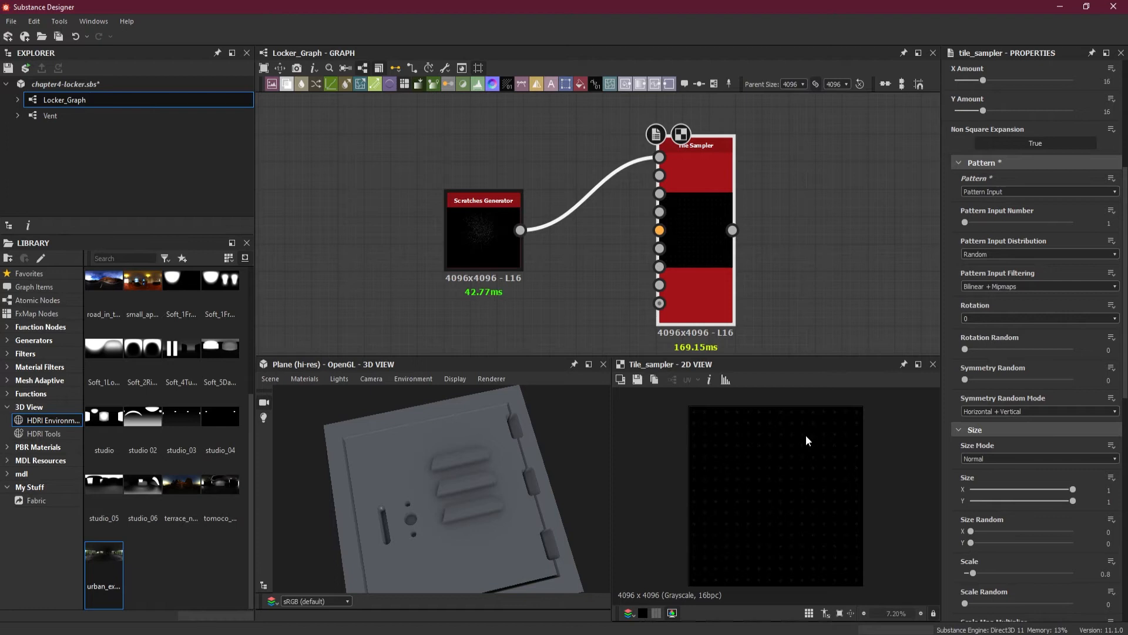
scroll(808, 435, "up", 10)
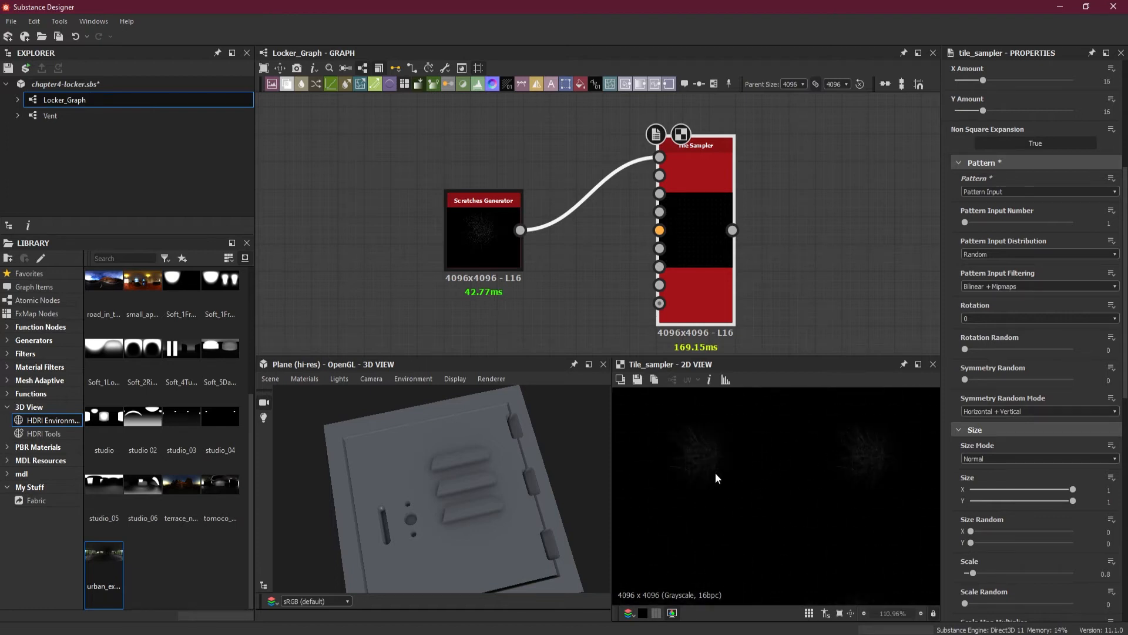
scroll(753, 464, "down", 10)
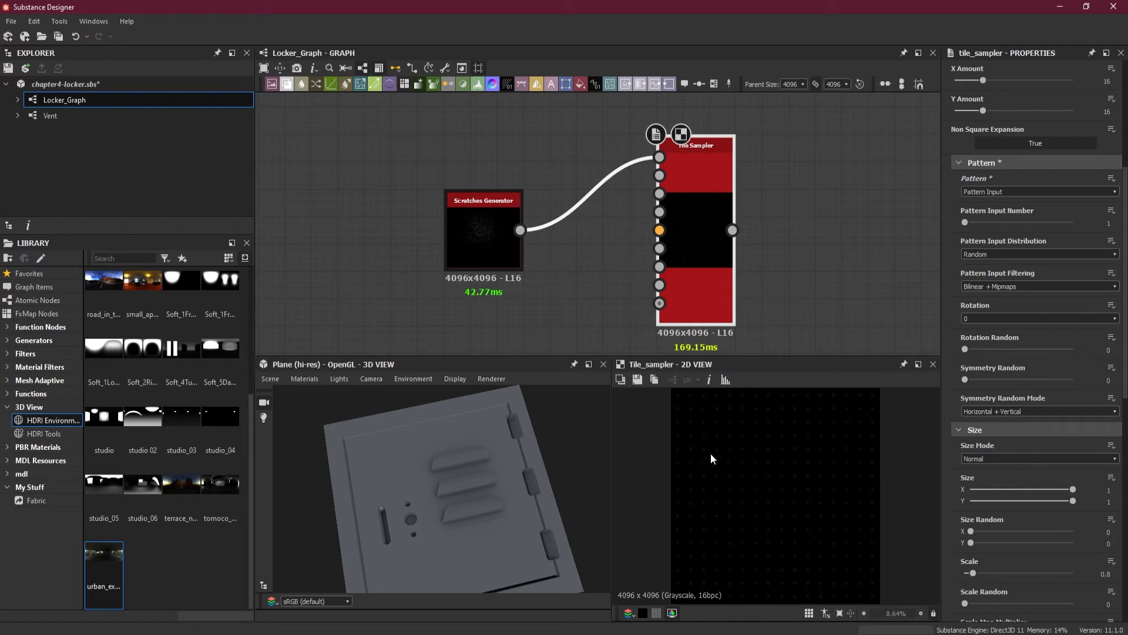
scroll(729, 461, "up", 2)
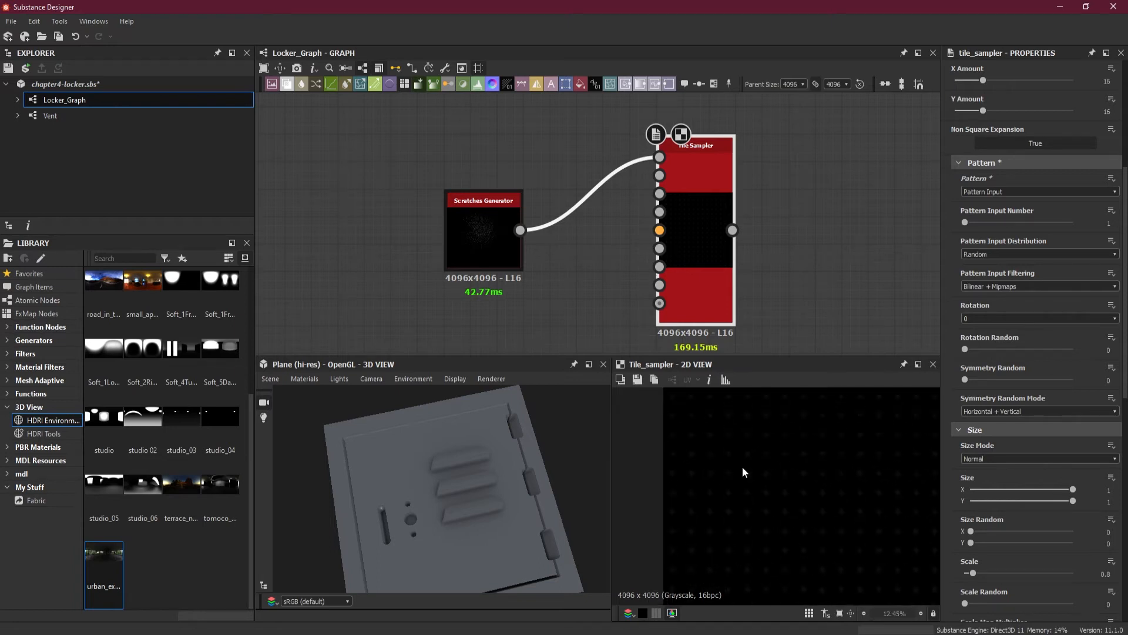
scroll(742, 471, "down", 1)
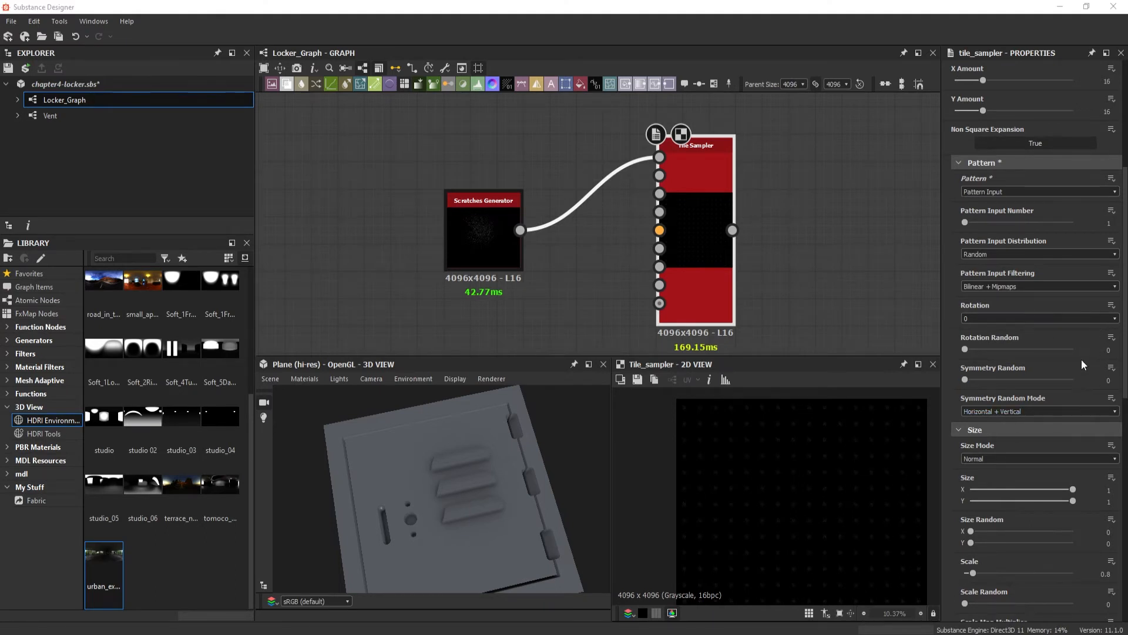
Set both the X Amount and Y Amount of the Tile Sampler to 22
scroll(1082, 359, "down", 5)
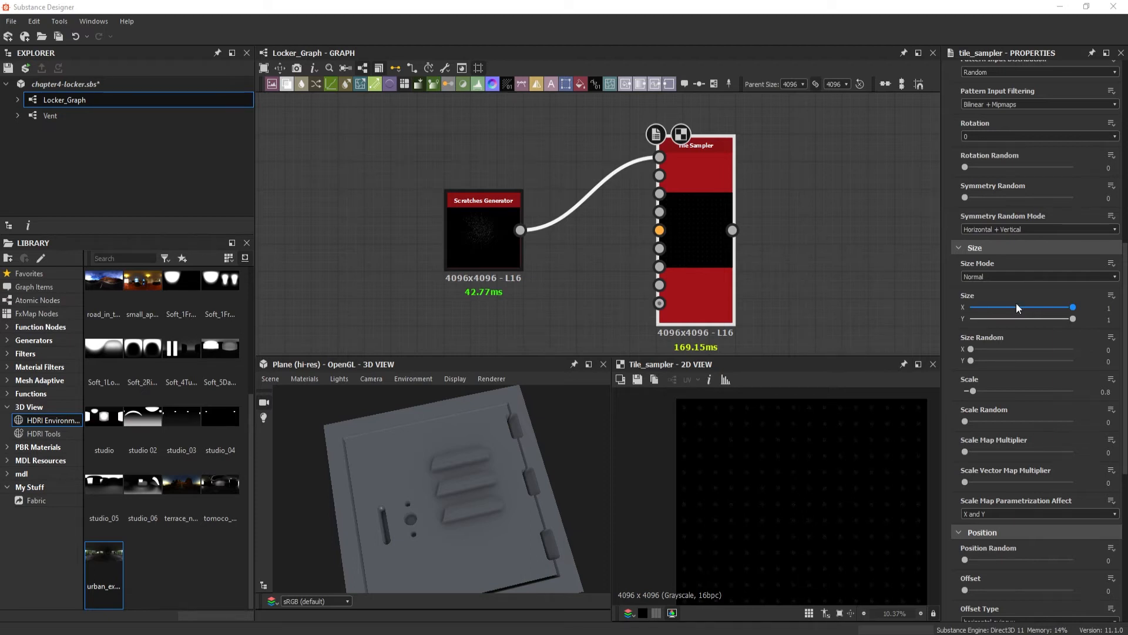
left_click_drag(1126, 358, 1117, 261)
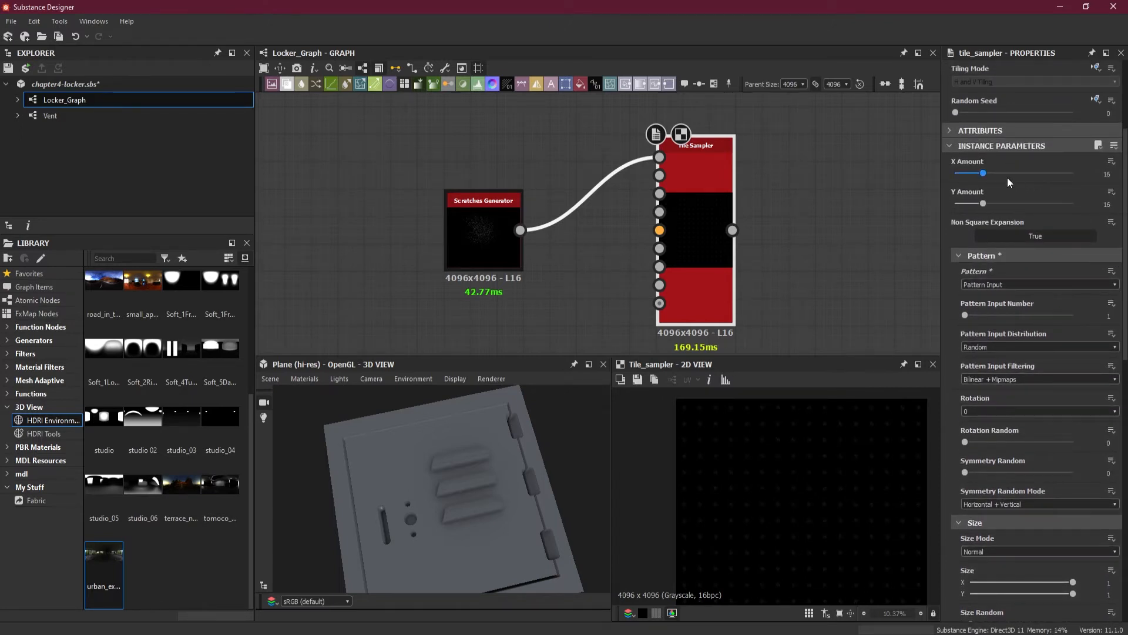
left_click(1105, 174)
double_click(1104, 174)
type("22")
key("Tab")
type("22")
key("Tab")
Set the Tile Sampler's Size Random to 0.61 in both X and Y
scroll(1084, 337, "down", 5)
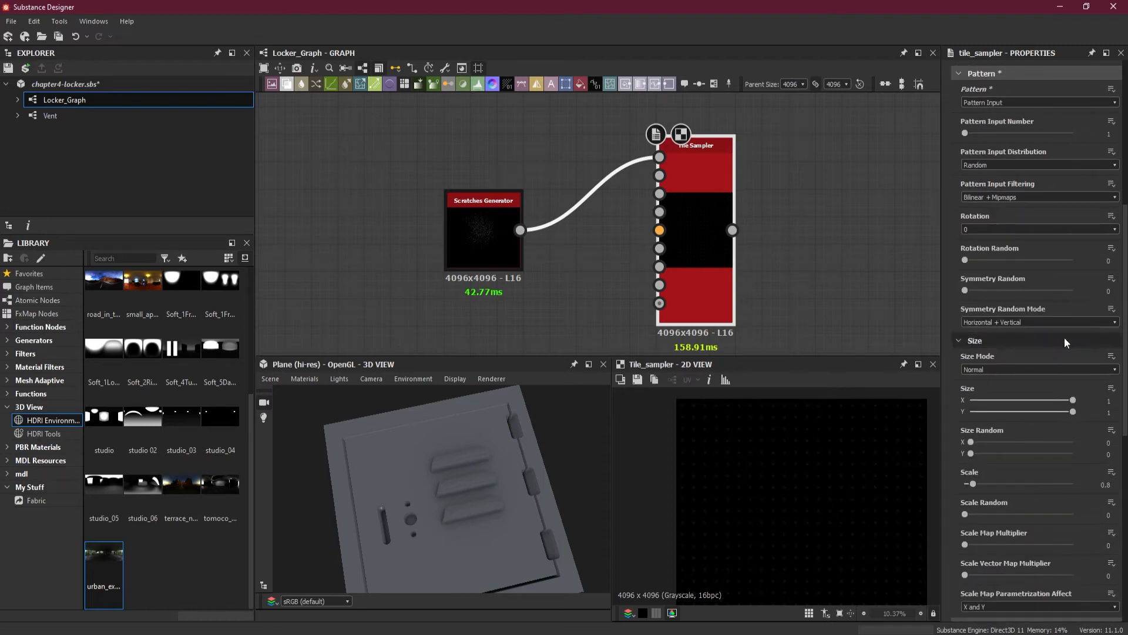
scroll(1049, 326, "down", 4)
scroll(1049, 331, "down", 1)
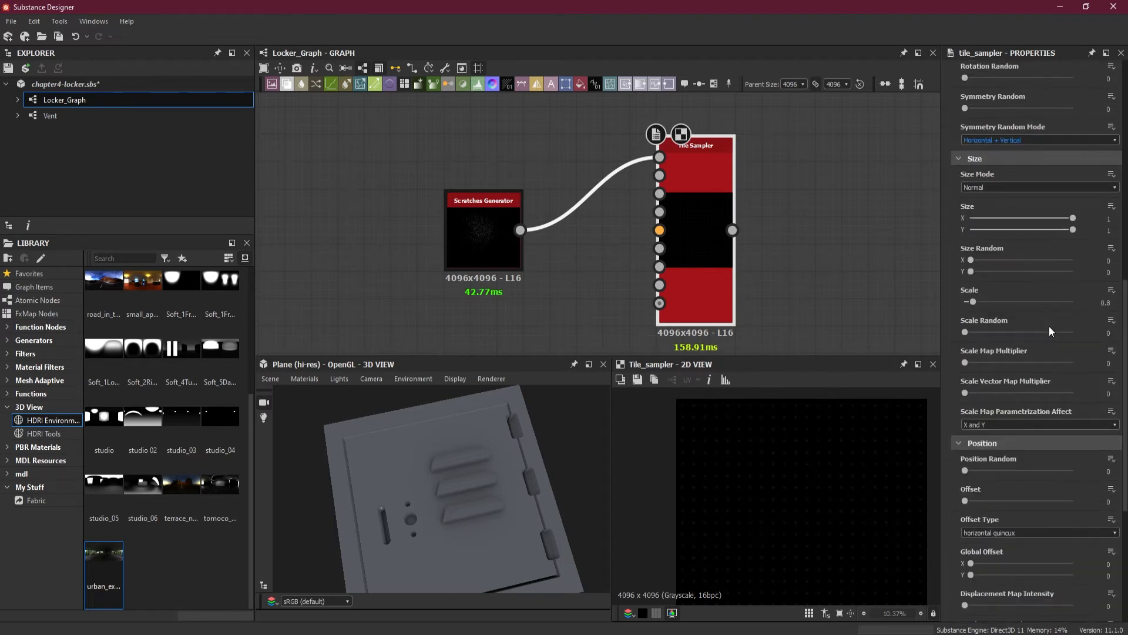
scroll(1049, 331, "down", 1)
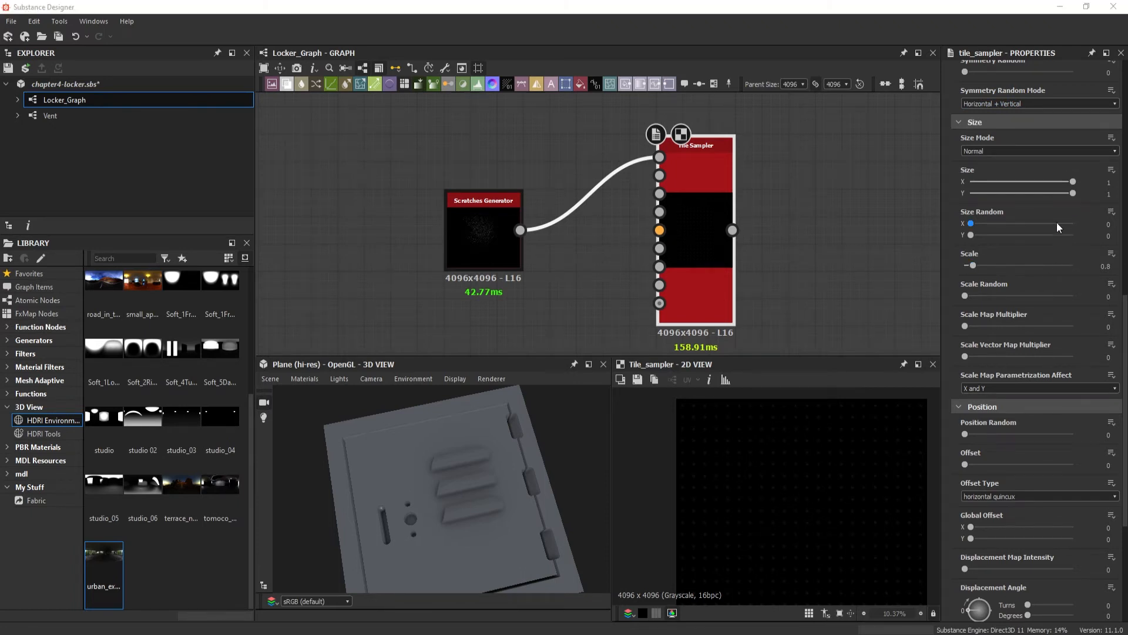
left_click(1108, 224)
type(".51")
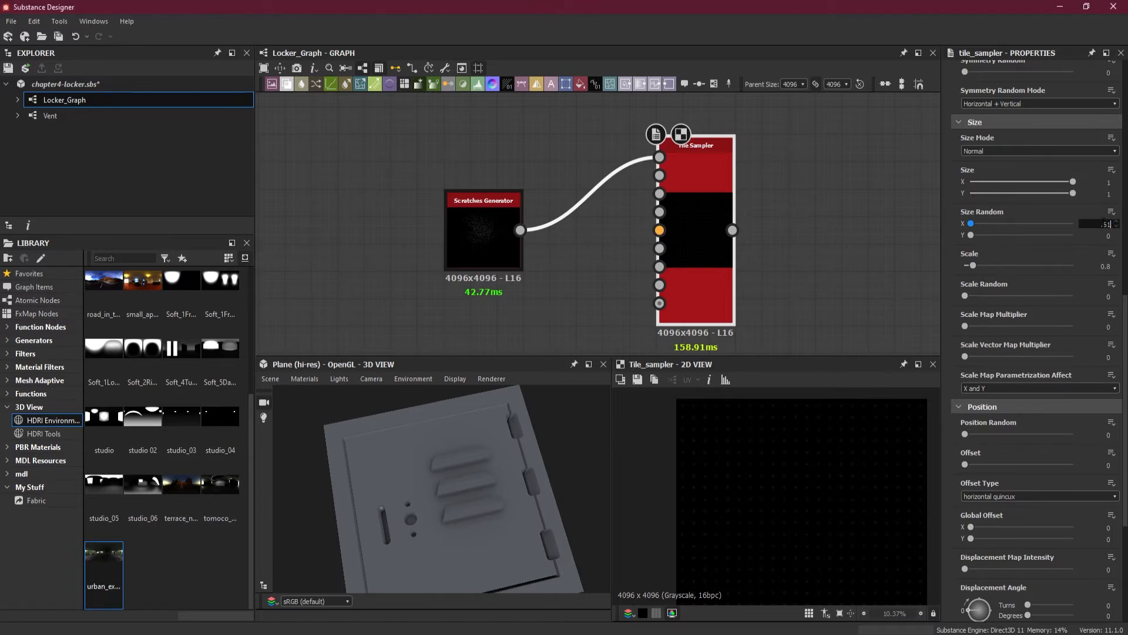
key("Tab")
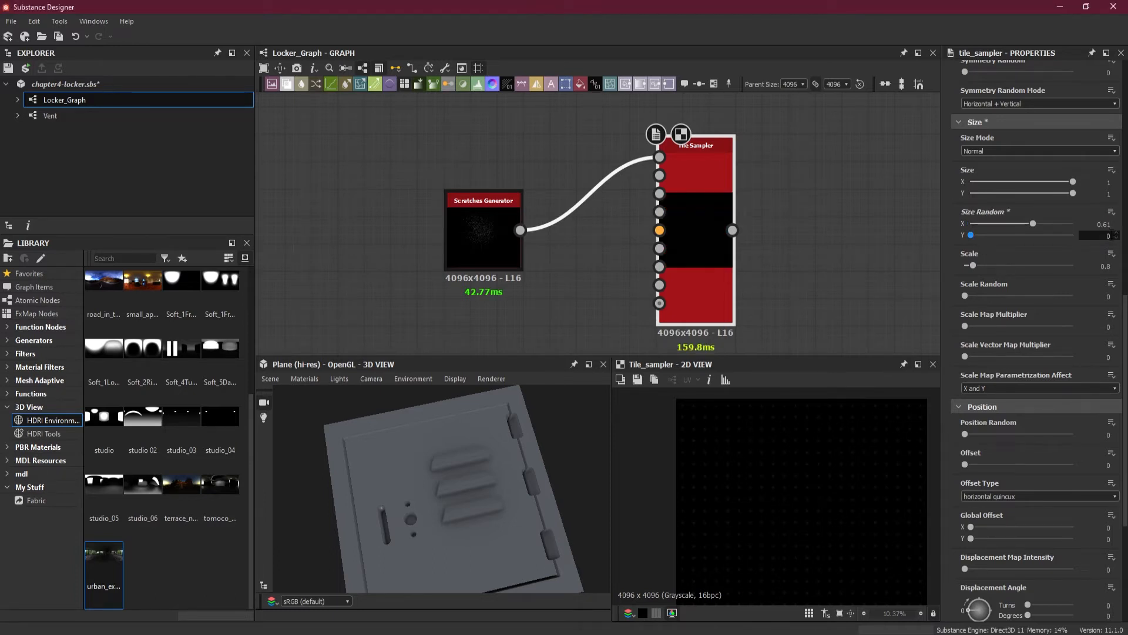
type(".61")
key("Return")
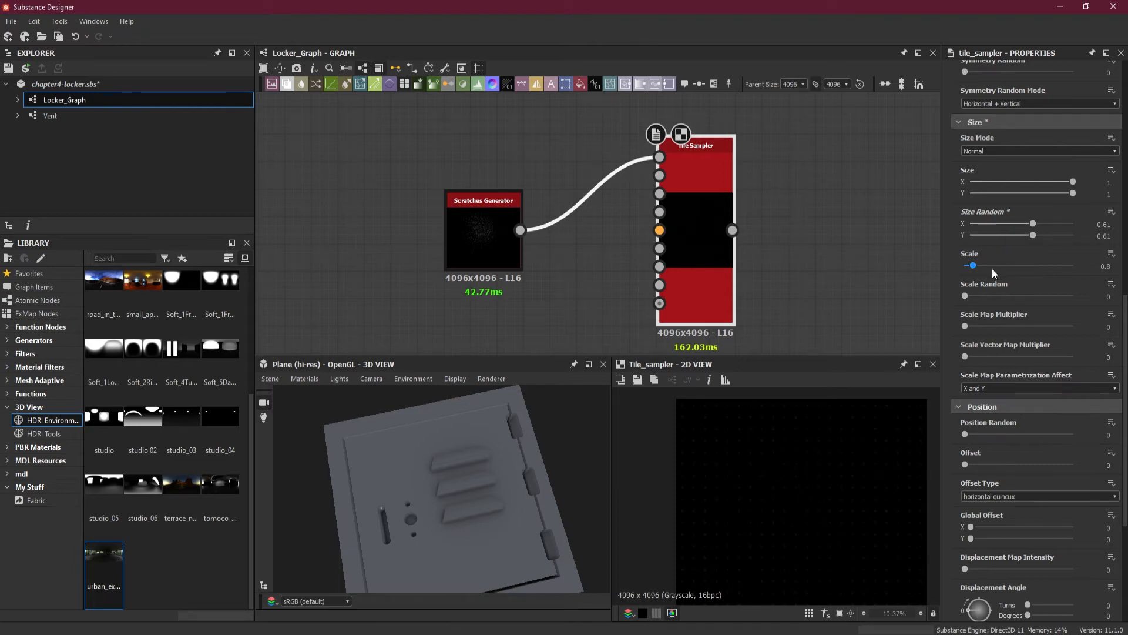
Enlarge the tiled scratches by setting the Tile Sampler's Scale to 7.65
left_click_drag(974, 266, 1024, 266)
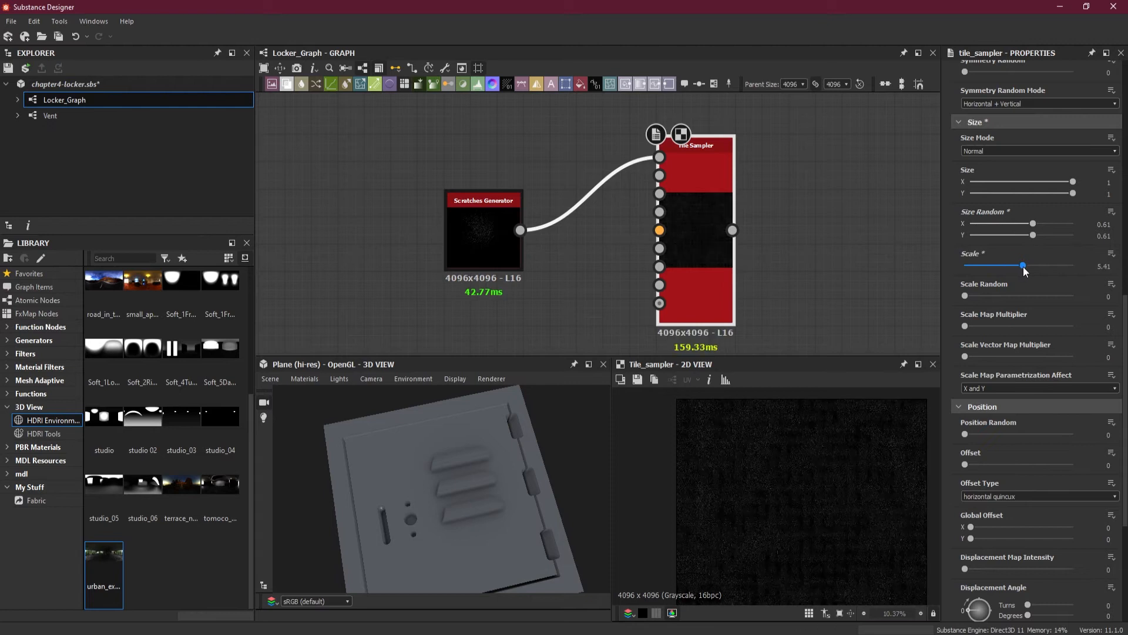
double_click(1113, 265)
type("7.65")
key("Return")
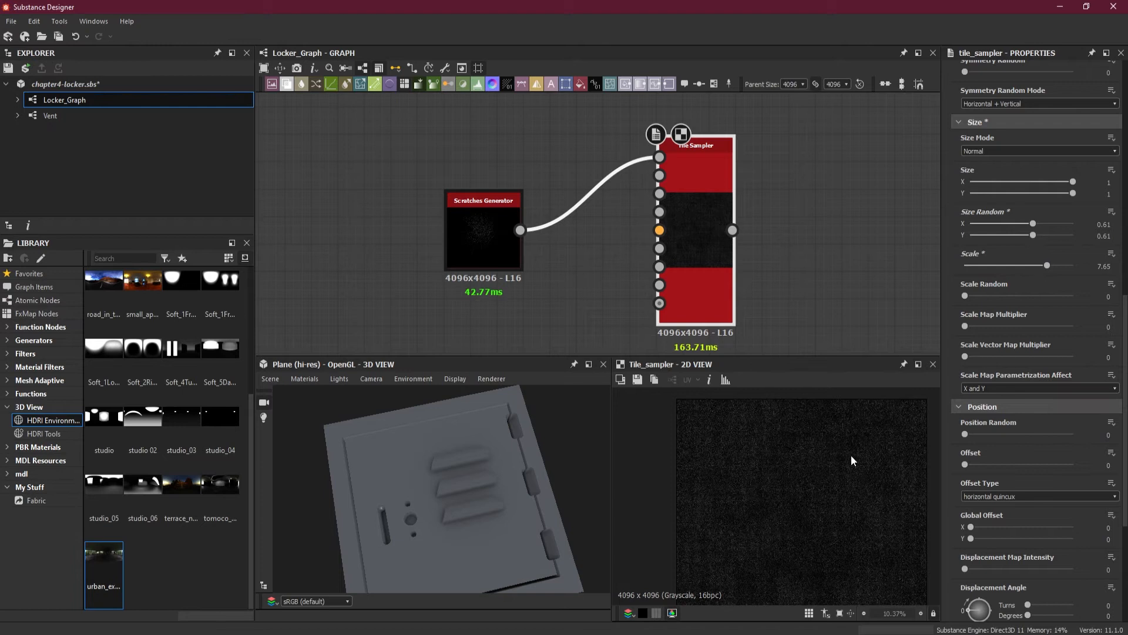
scroll(831, 474, "up", 3)
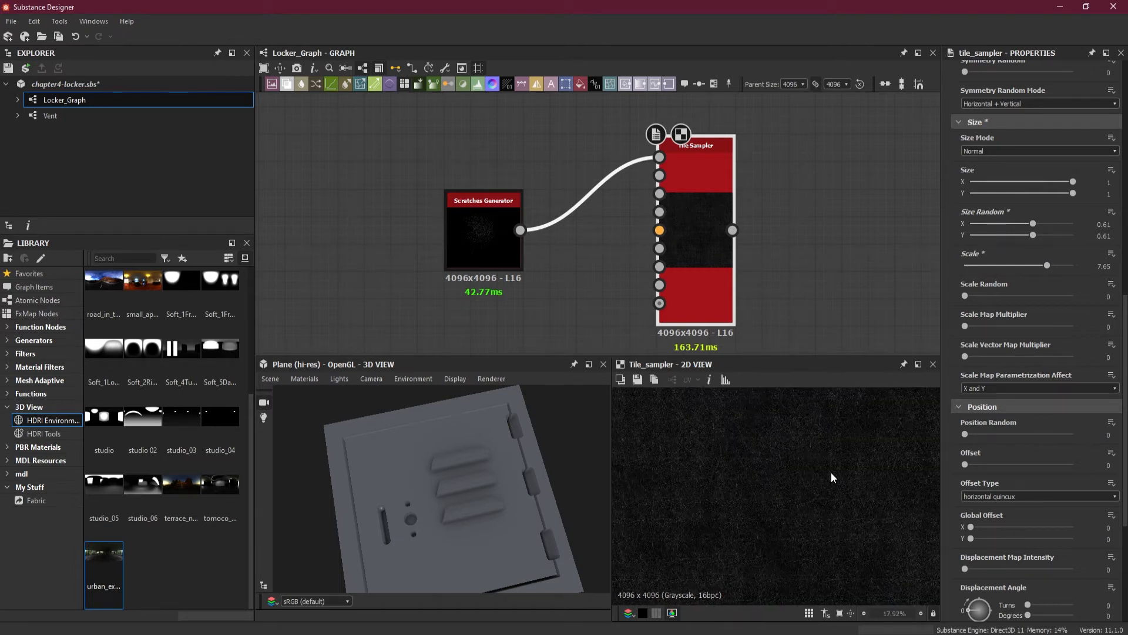
scroll(831, 478, "down", 3)
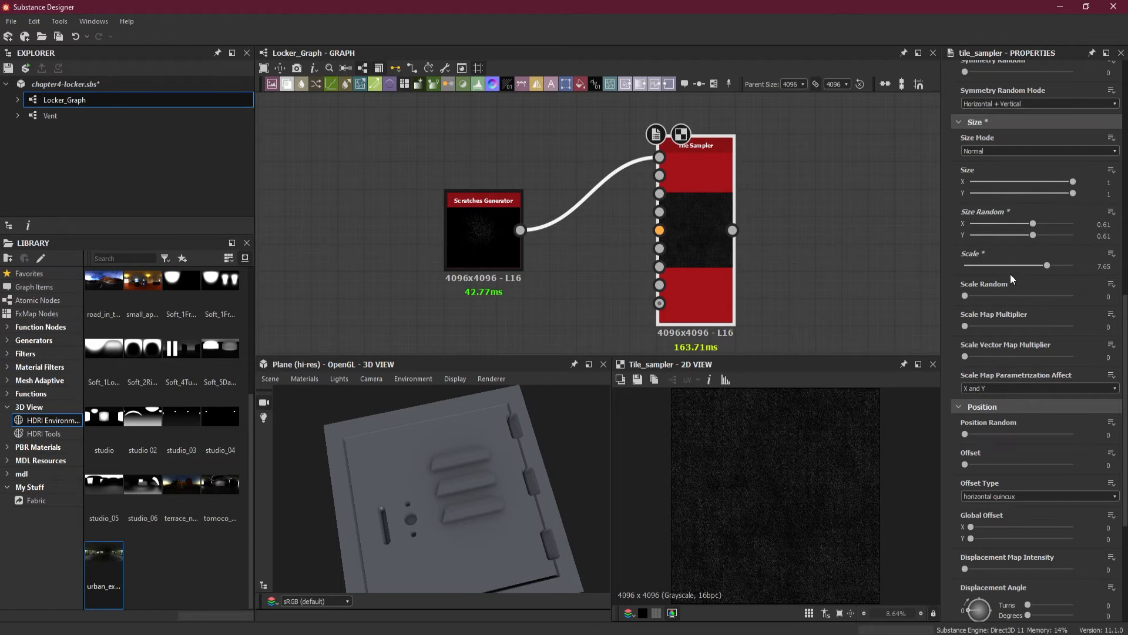
Scatter the tiled scratches by setting the Tile Sampler's Position Random to 2.27
scroll(984, 436, "down", 2)
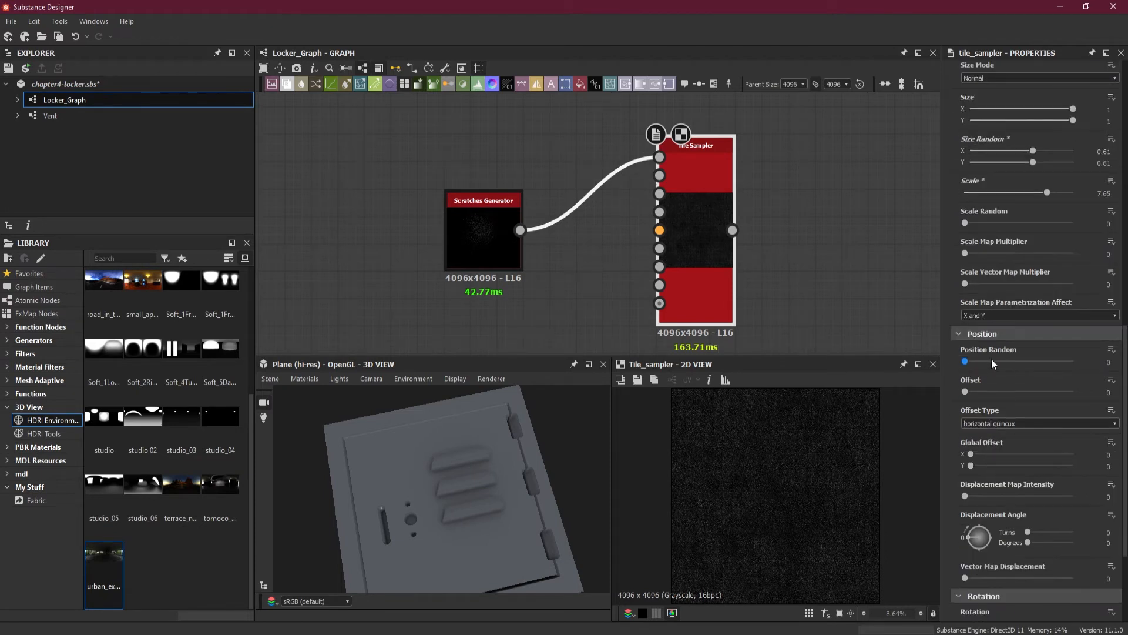
left_click(1107, 361)
left_click_drag(1110, 362, 1068, 354)
type("2.27")
key("Return")
scroll(823, 476, "up", 3)
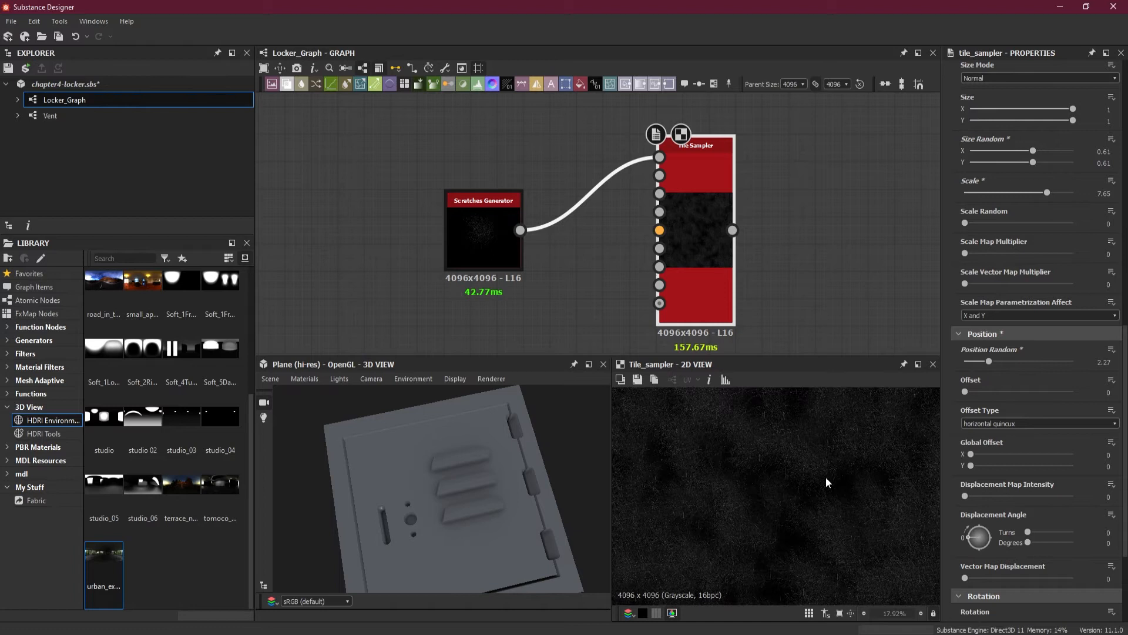
scroll(750, 470, "down", 4)
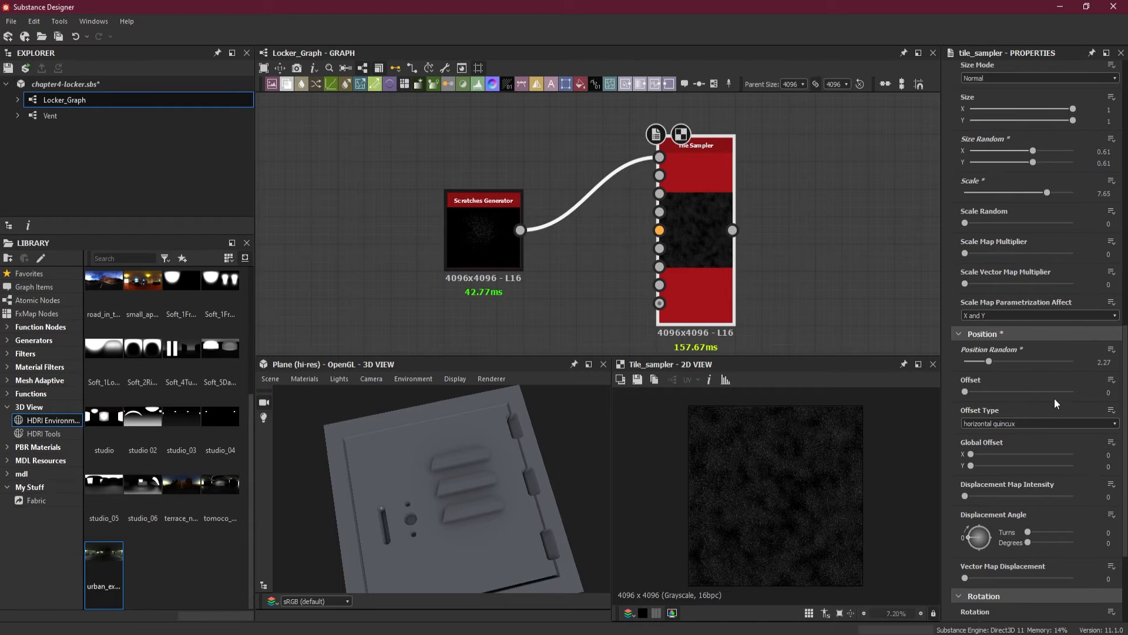
Set the Tile Sampler's position Offset to 0.13
left_click(1103, 393)
type(".13")
key("Return")
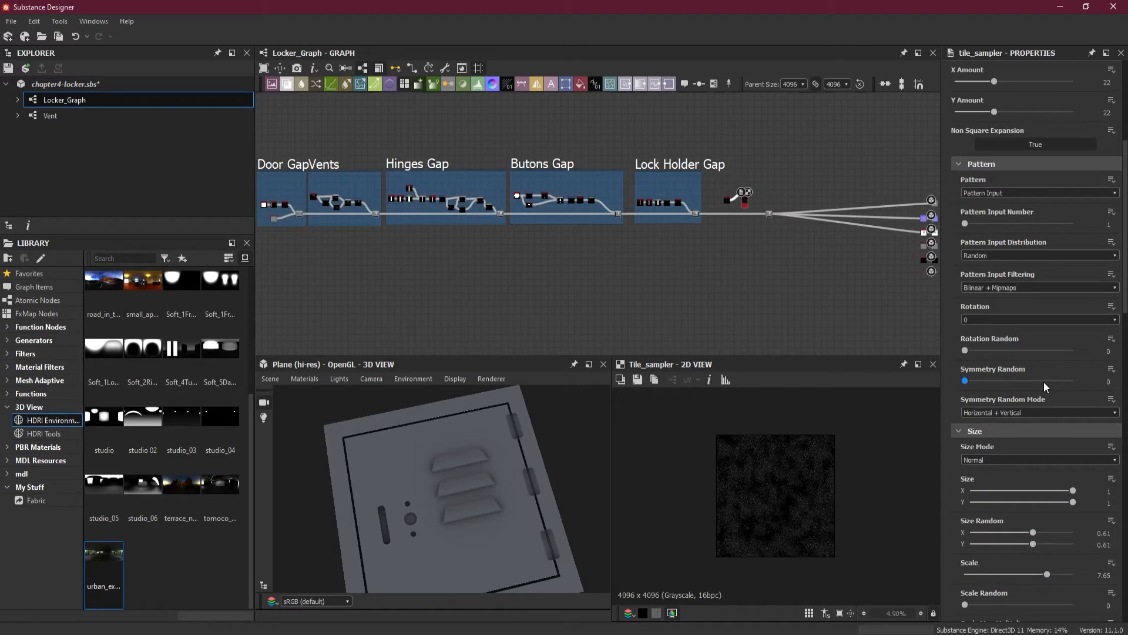
Set the Tile Sampler's Mask Random to 0.22 to thin out the tiled scratches
scroll(1043, 411, "up", 5)
scroll(1034, 397, "down", 2)
scroll(1035, 396, "down", 10)
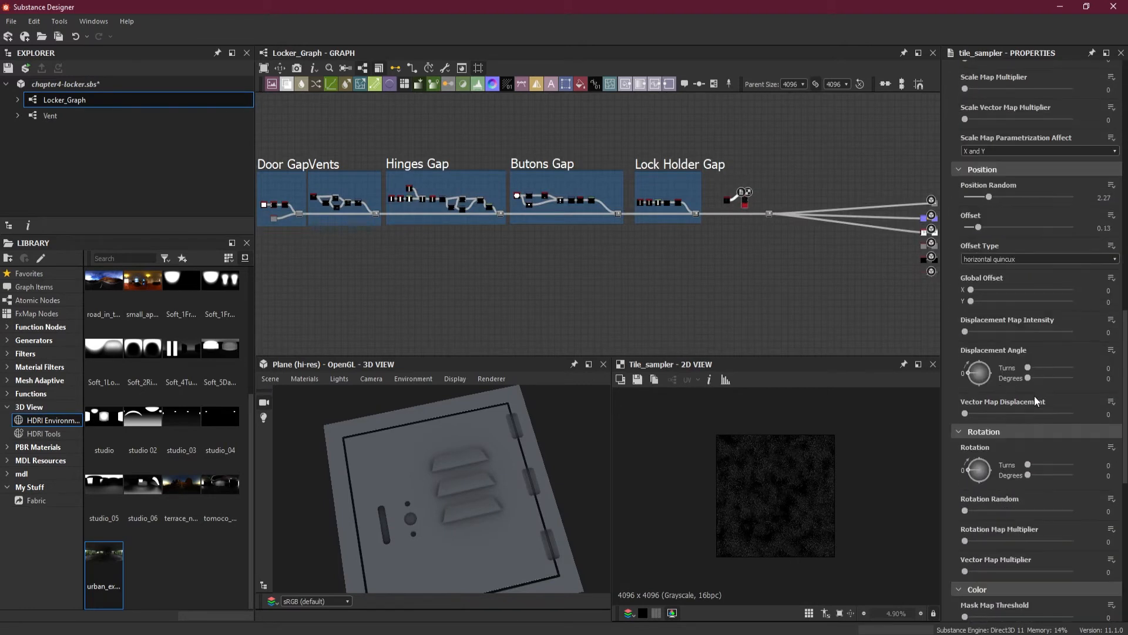
scroll(1034, 394, "down", 2)
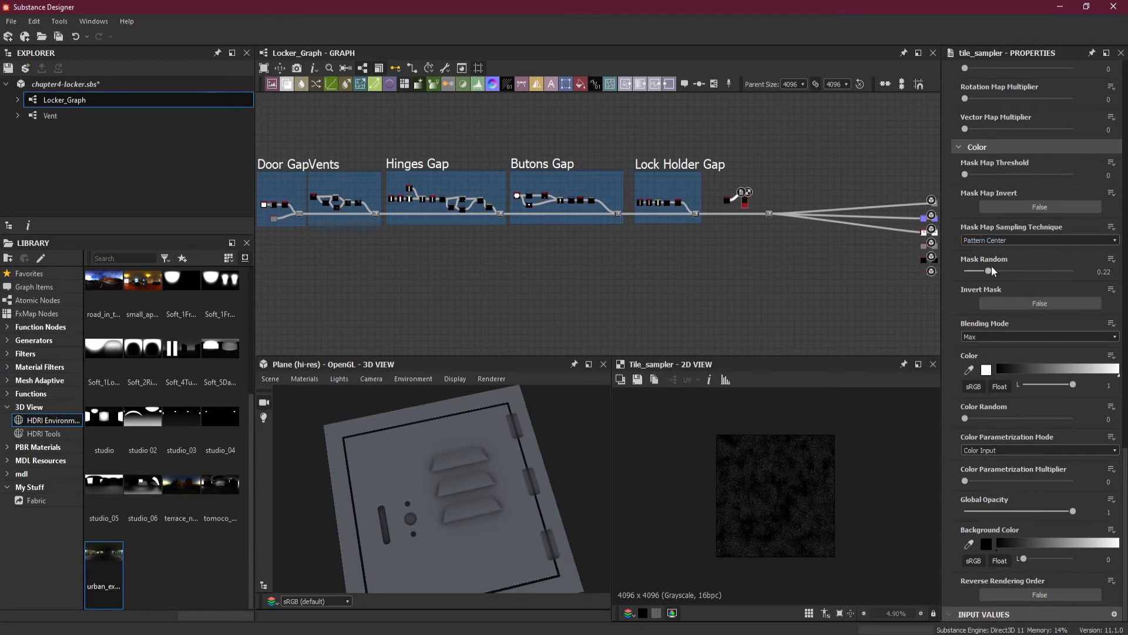
left_click_drag(986, 268, 992, 269)
left_click(1098, 271)
left_click(1098, 271)
double_click(1098, 271)
type("0.22")
key("Return")
scroll(848, 468, "up", 2)
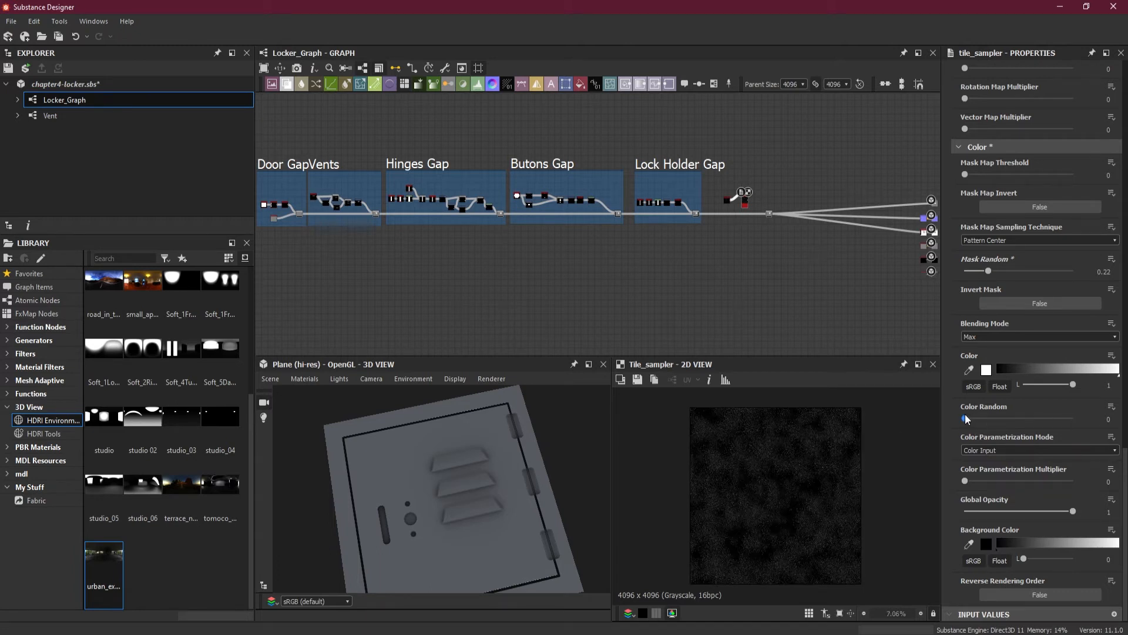
Vary the brightness of the tiled scratches by setting the Tile Sampler's Color Random to 0.98
left_click_drag(966, 419, 1068, 426)
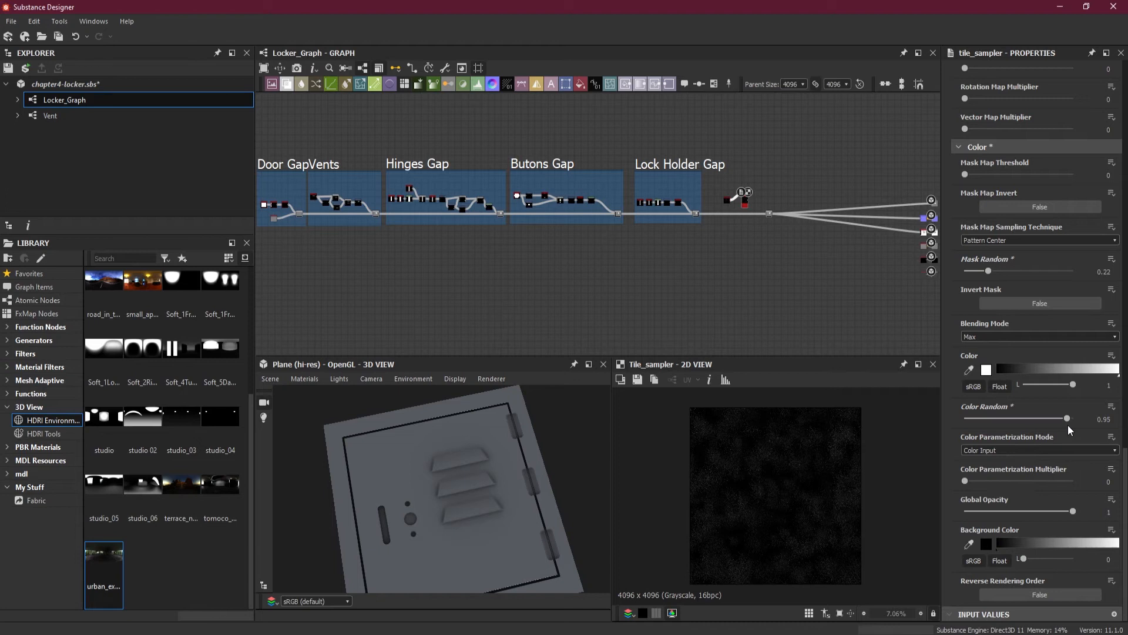
double_click(1104, 419)
type("0.98")
key("Return")
left_click_drag(1075, 419, 1089, 418)
Add a Levels node to the Tile Sampler's output and arrange the scratch nodes closer together
scroll(1080, 318, "up", 5)
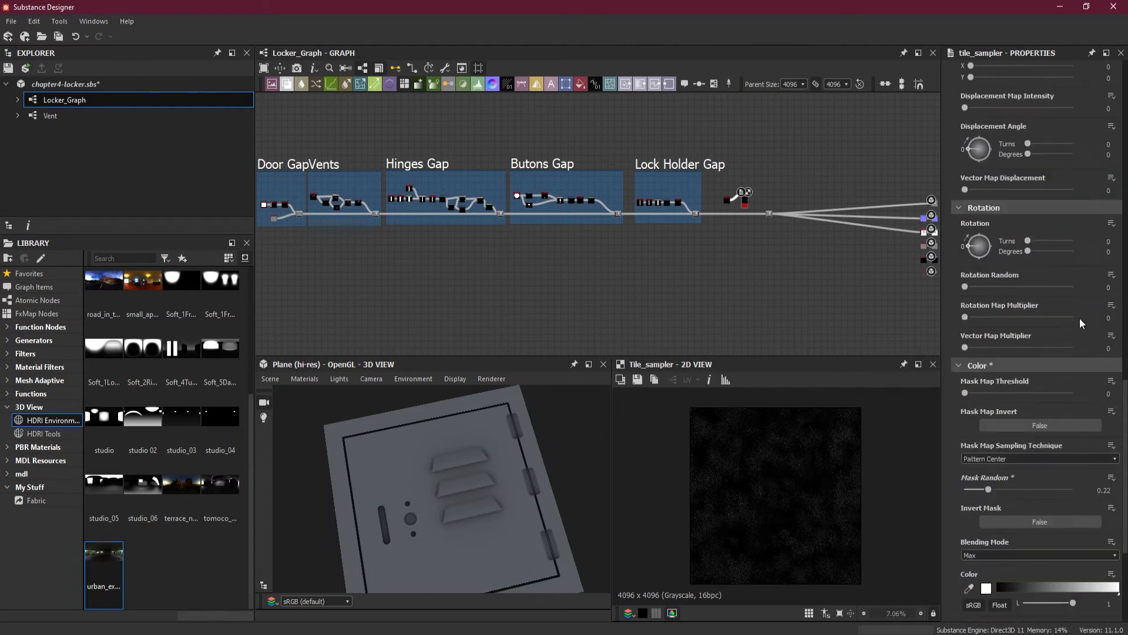
scroll(1081, 318, "up", 8)
scroll(757, 185, "up", 2)
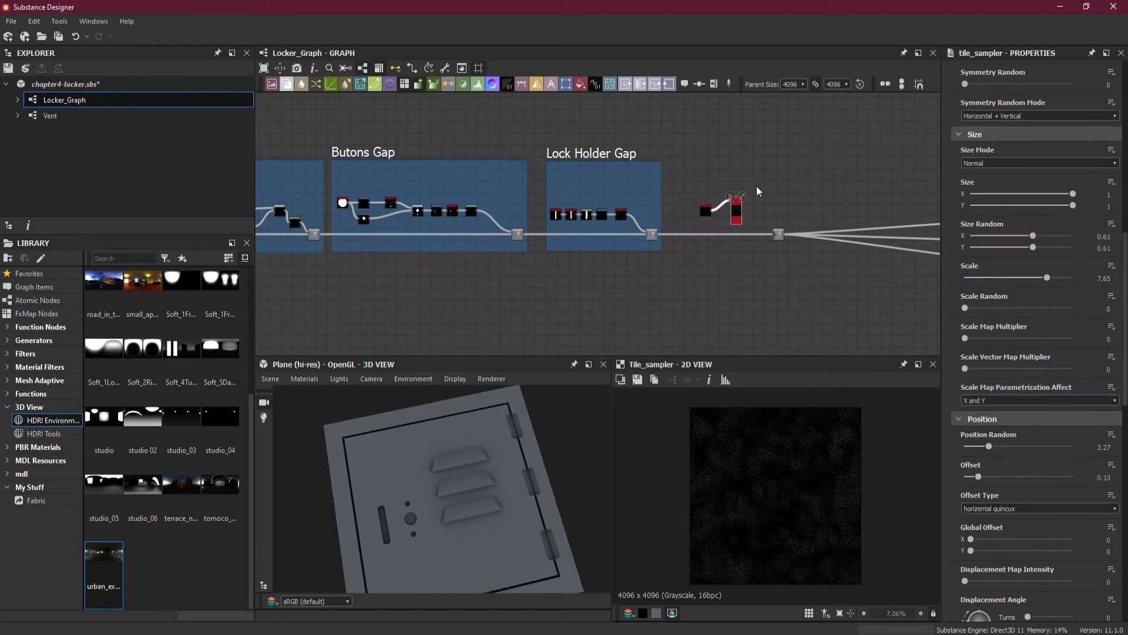
scroll(756, 186, "up", 5)
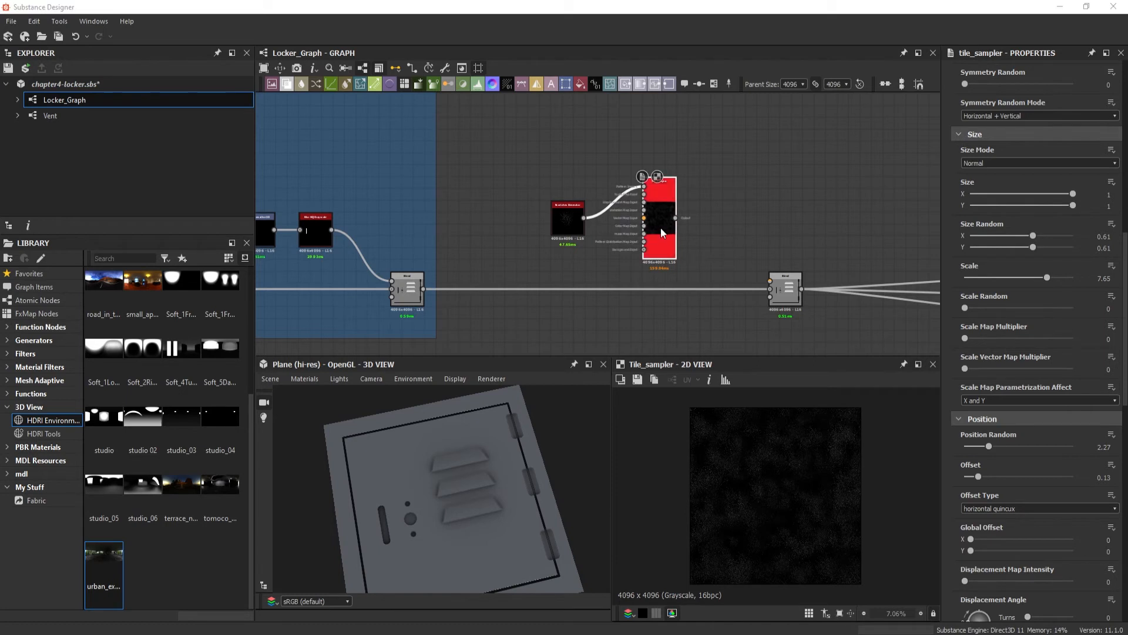
scroll(661, 227, "up", 3)
left_click_drag(686, 211, 749, 209)
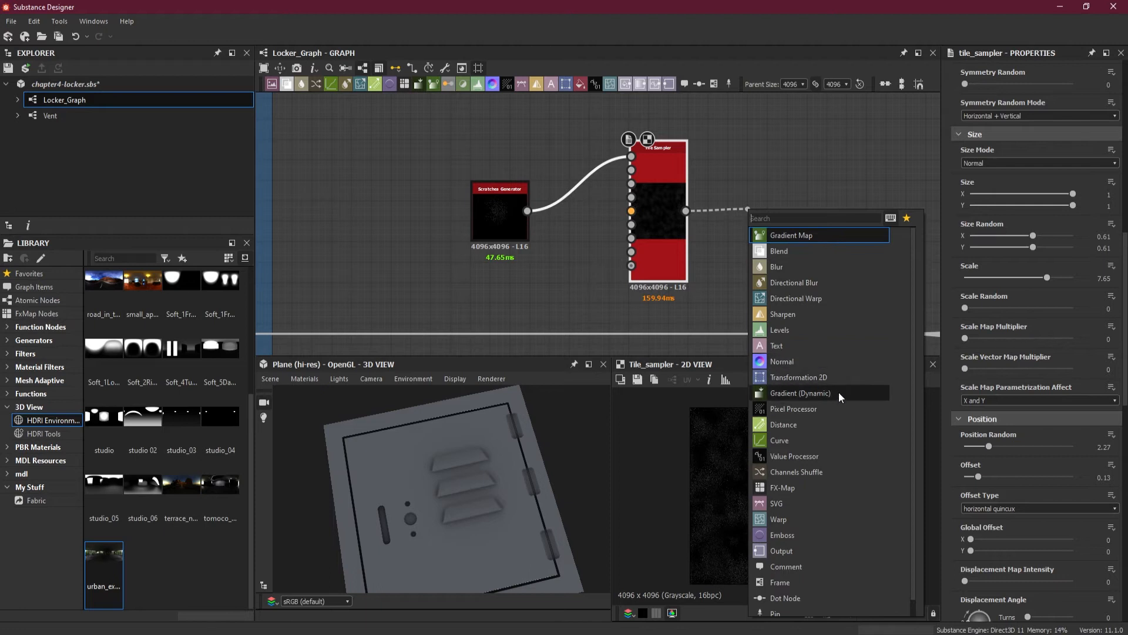
left_click(825, 328)
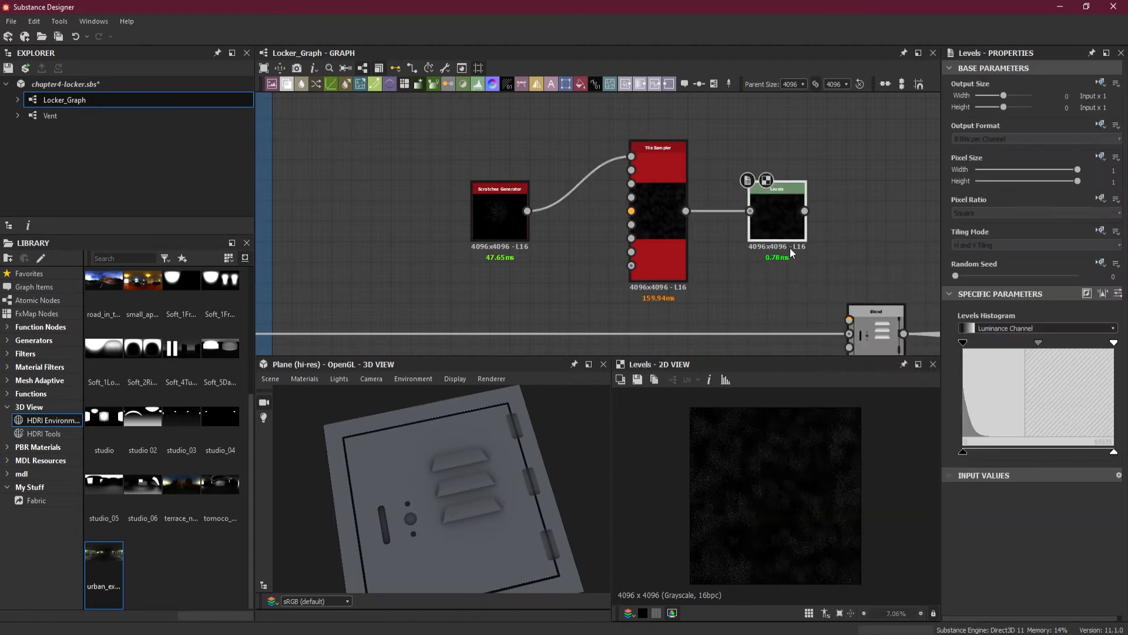
left_click_drag(654, 250, 594, 249)
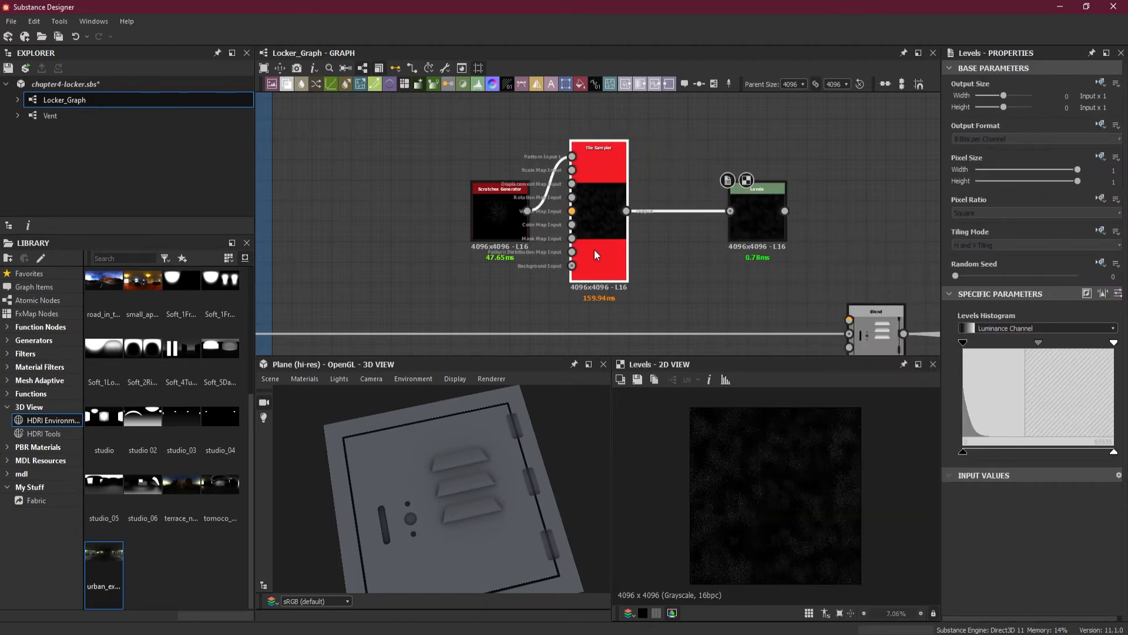
left_click_drag(757, 223, 677, 223)
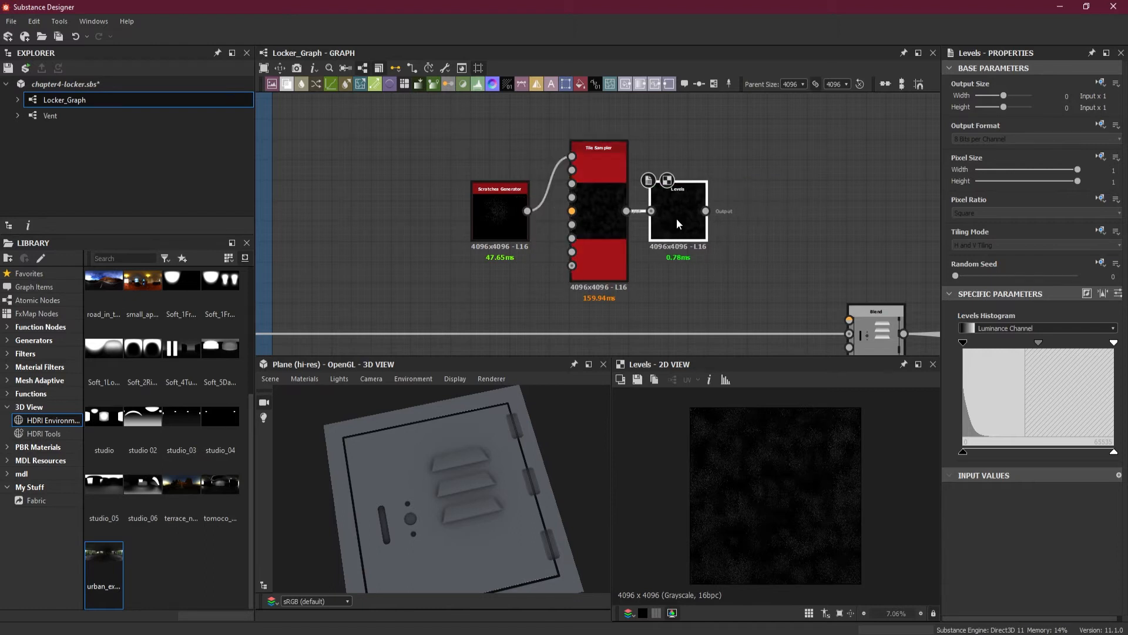
Show the Levels node's numeric parameters and set Level In High to 0.6713198
scroll(716, 270, "up", 1)
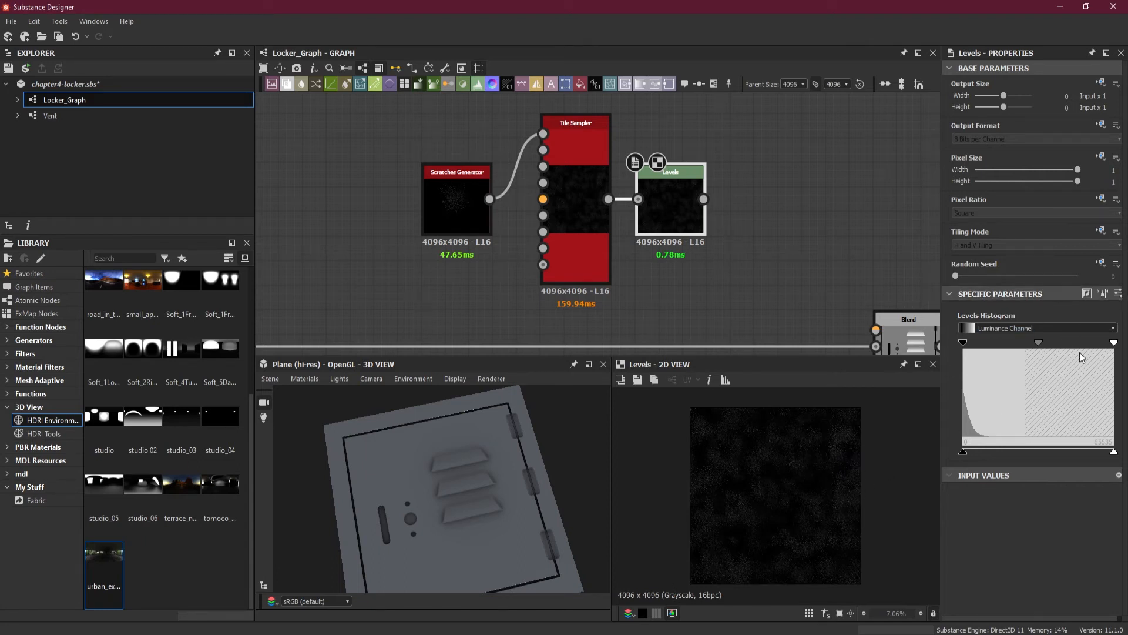
left_click(1118, 293)
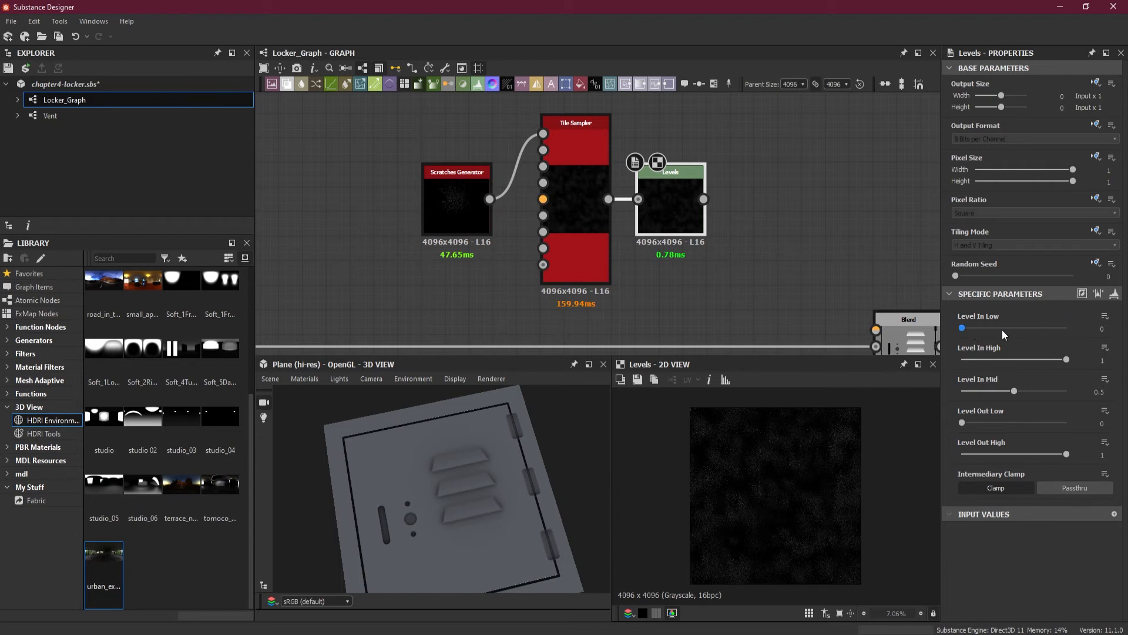
mouse_move(1066, 360)
left_mouse_down()
mouse_move(1011, 357)
mouse_move(1051, 361)
left_mouse_up()
left_click(1098, 360)
left_click_drag(1052, 359, 1034, 361)
left_click_drag(1032, 361, 1032, 362)
left_click(1091, 361)
left_click_drag(1105, 361, 1083, 360)
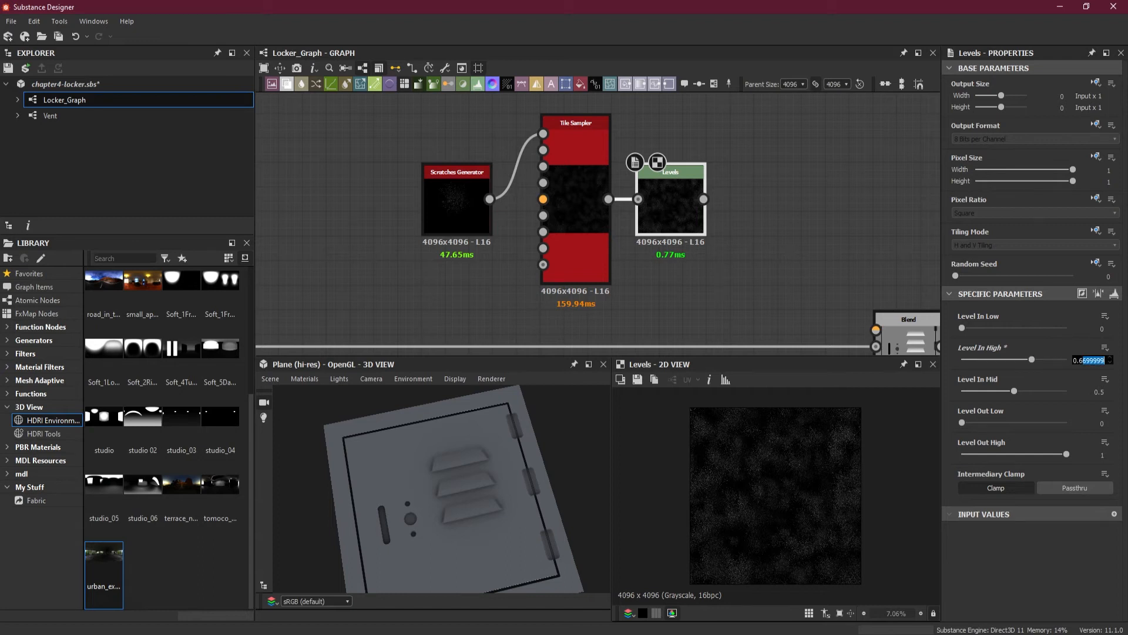
type("713198")
key("Return")
Darken the scratches' midtones by setting the Levels node's Level In Mid to 0.5535295
left_click_drag(1014, 391, 1014, 391)
left_click_drag(1013, 389, 1018, 391)
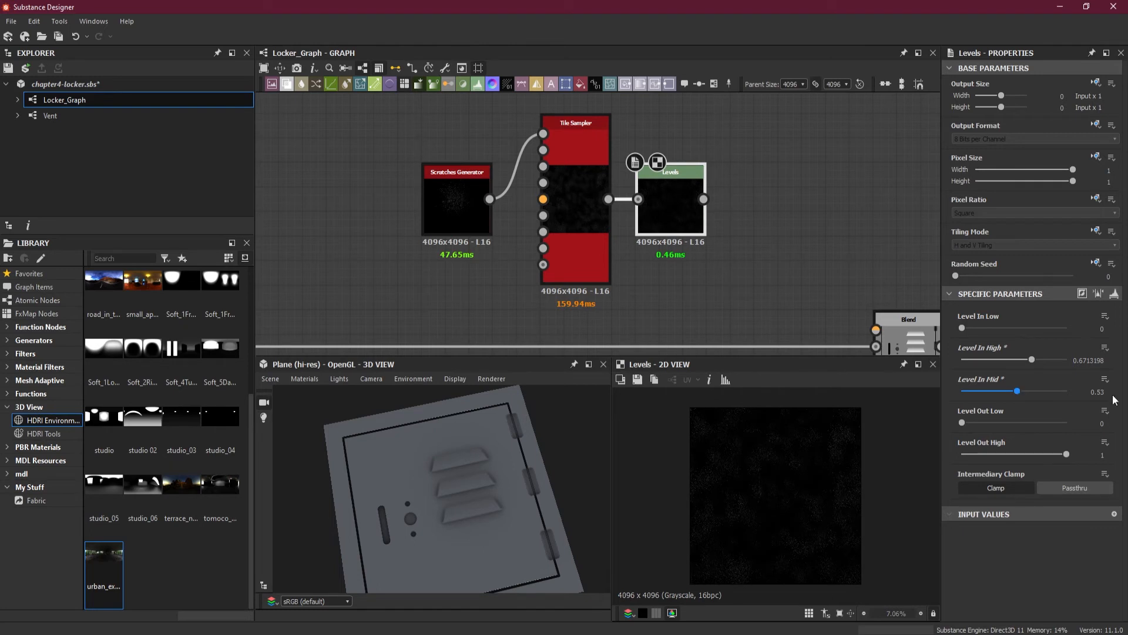
left_click(1096, 389)
key("BackSpace")
type(".5535295")
key("Return")
Try a Level Out High of 0.3, return it to 1, and set Level In Mid to 0.56
left_click_drag(1069, 454, 992, 455)
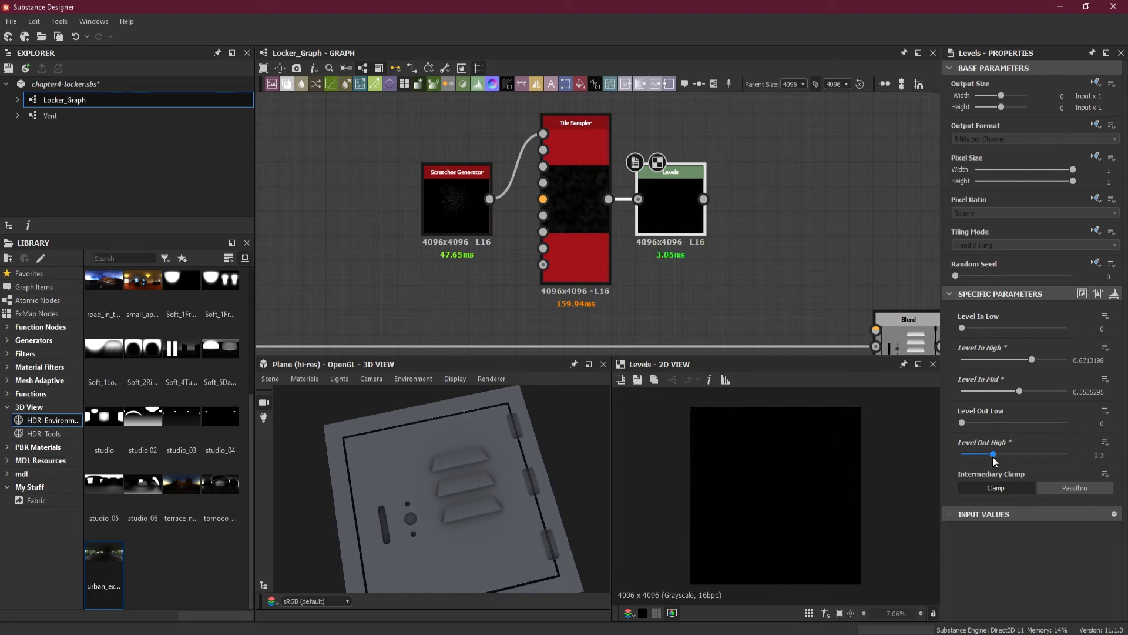
left_click_drag(992, 457, 1071, 459)
left_click(1021, 389)
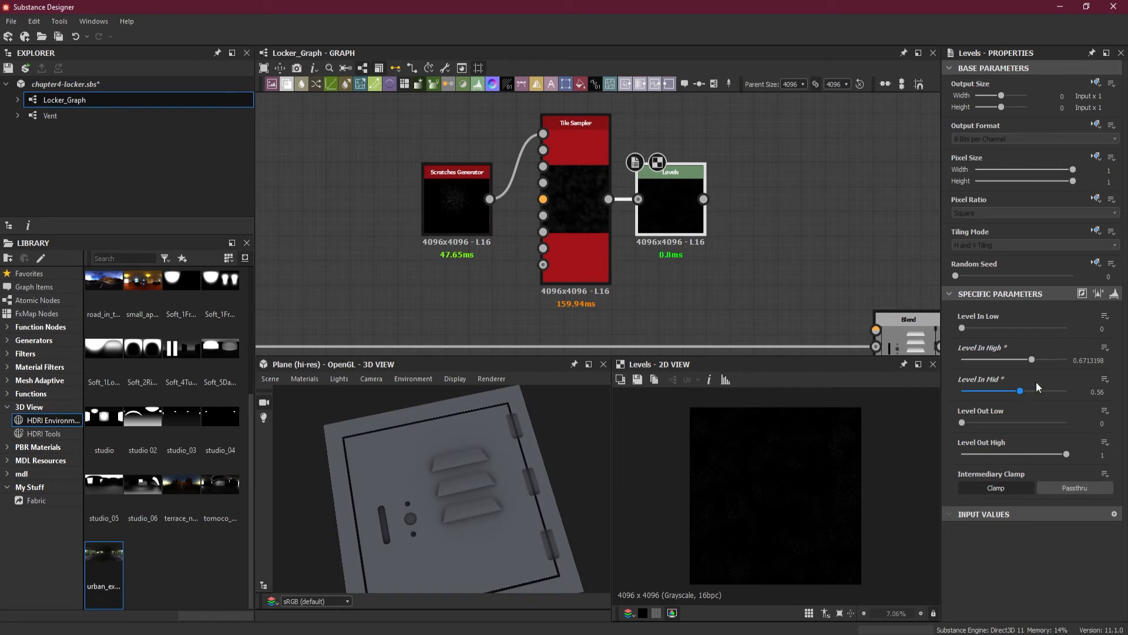
left_click(1114, 293)
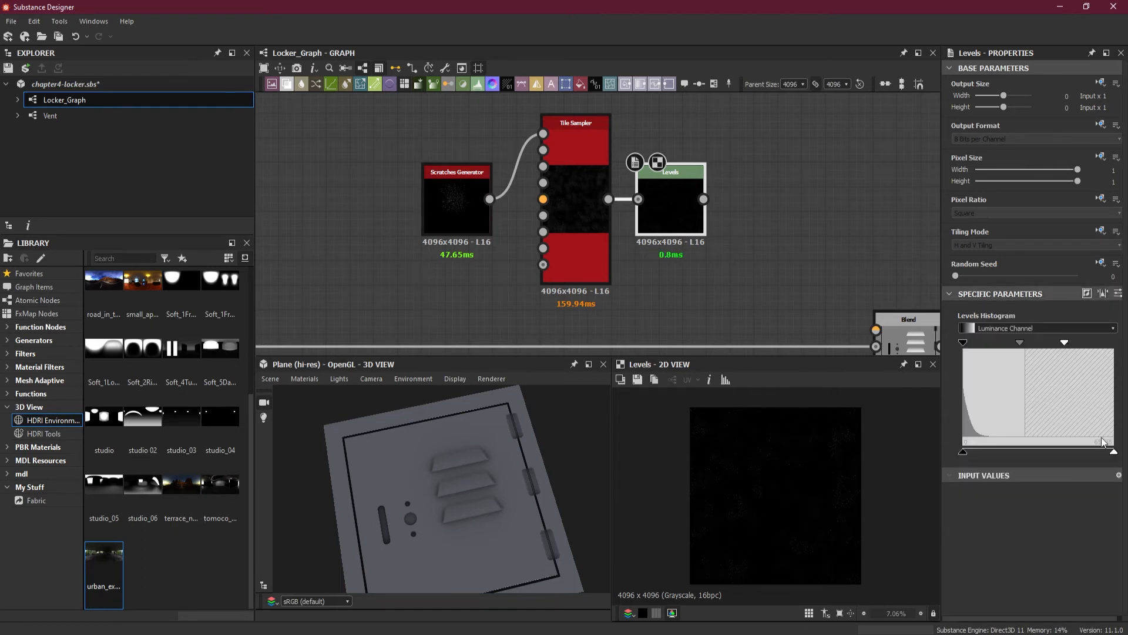
left_click(1118, 295)
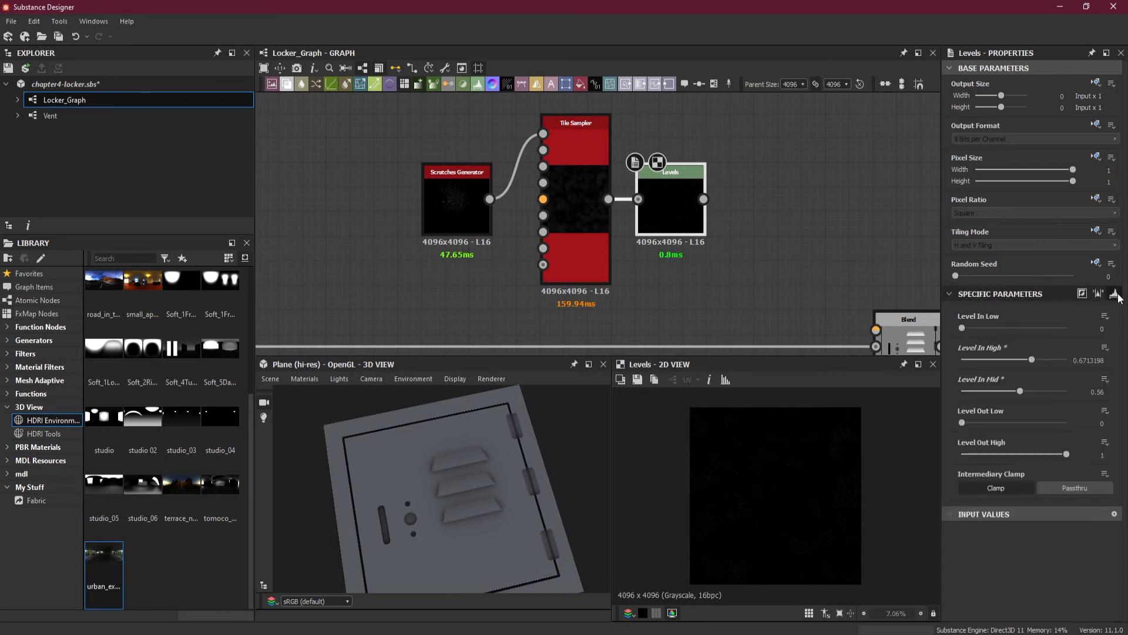
left_click(1116, 296)
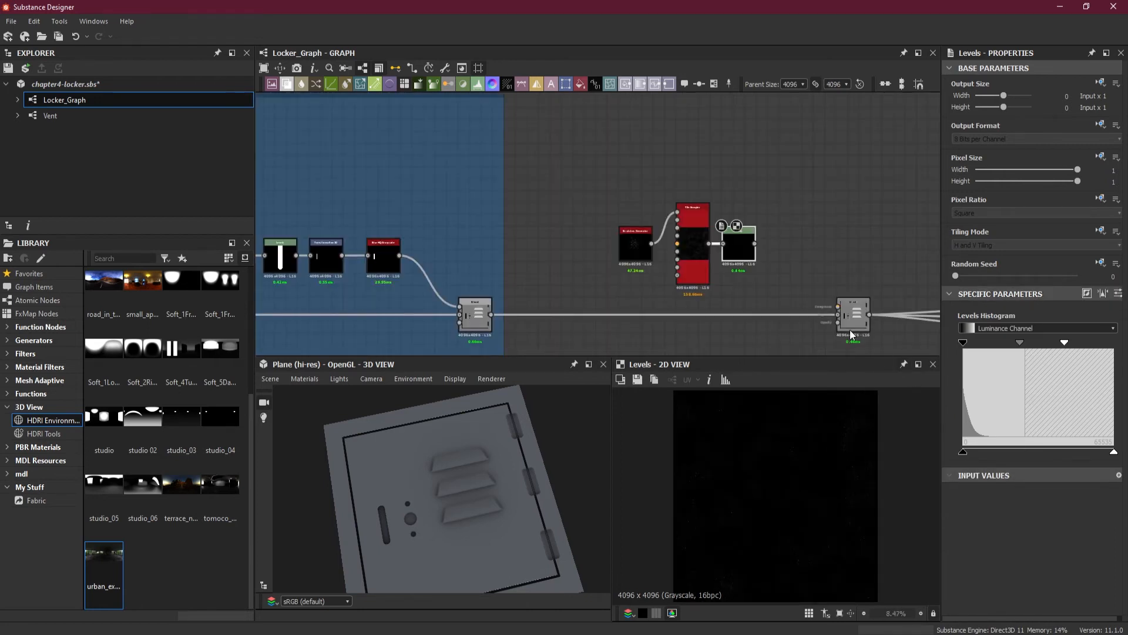
Connect the Levels output to the final Blend node's foreground and set its blending mode to Subtract
middle_click_drag(798, 286, 711, 253)
scroll(708, 237, "up", 2)
left_click_drag(651, 197, 771, 288)
double_click(792, 294)
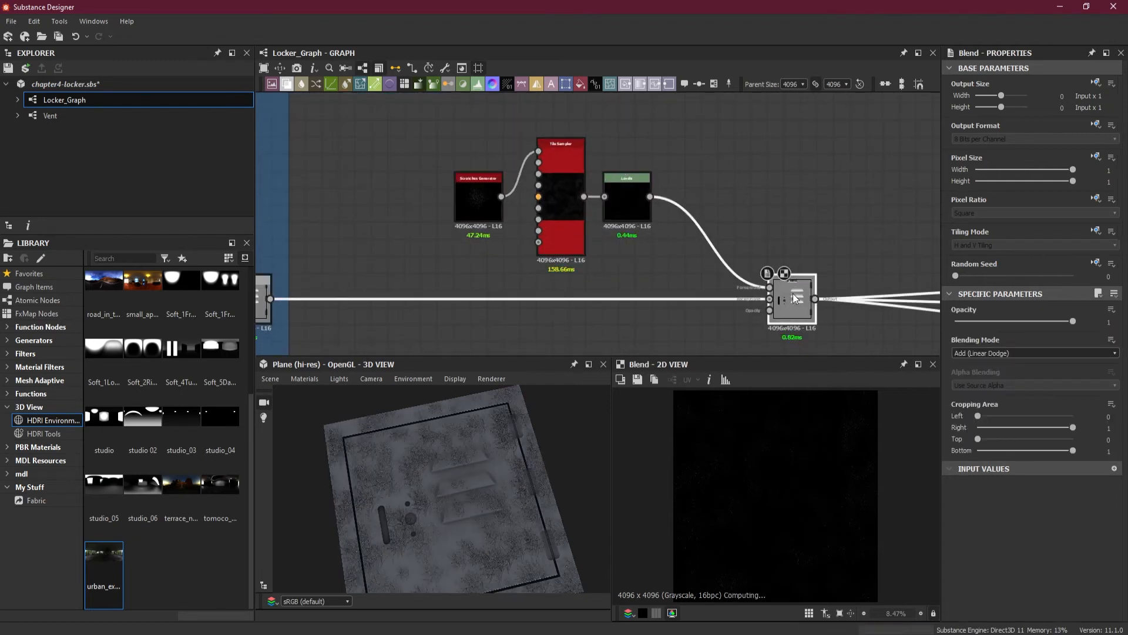
left_click(991, 353)
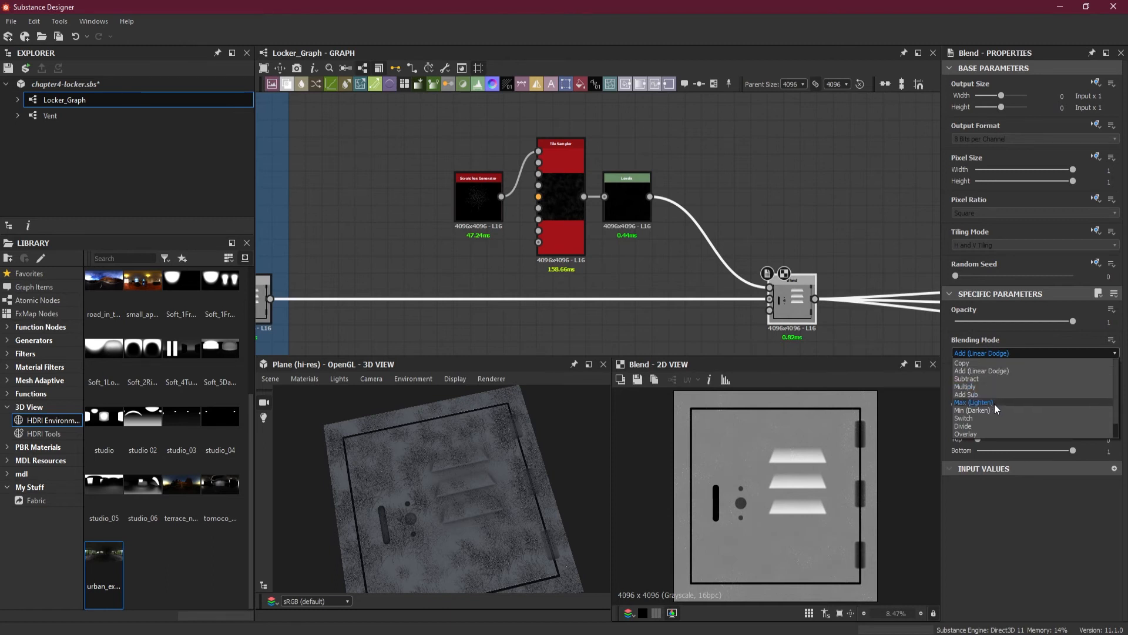
left_click(985, 380)
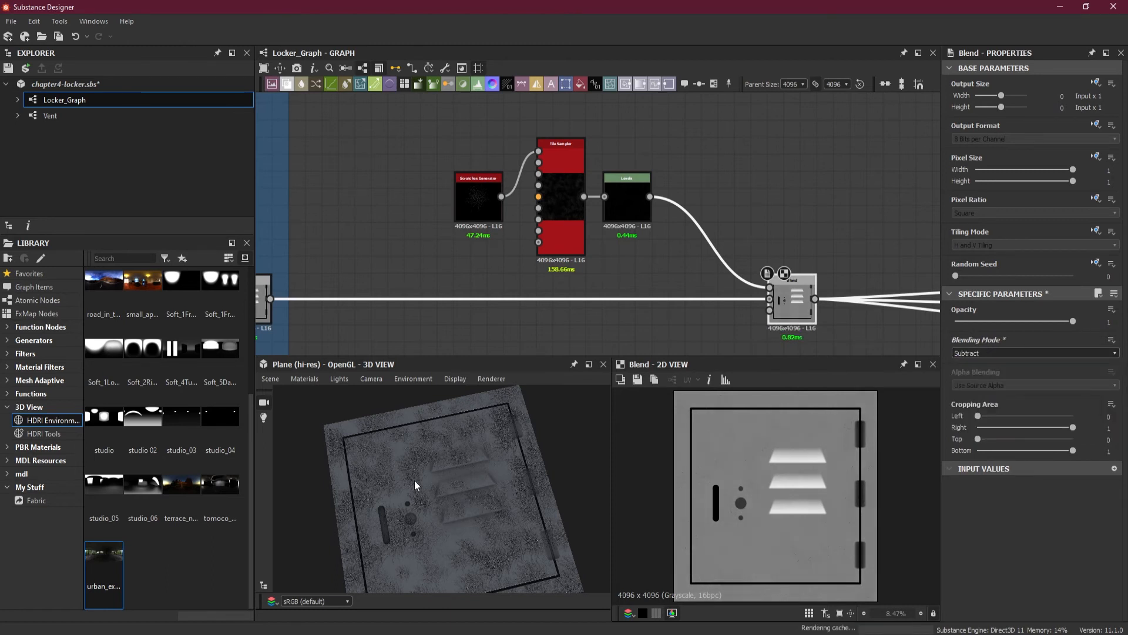
Inspect the scratches up close on the 3D locker and set the Levels node's Level In Mid to 0.5535295
scroll(381, 475, "up", 5)
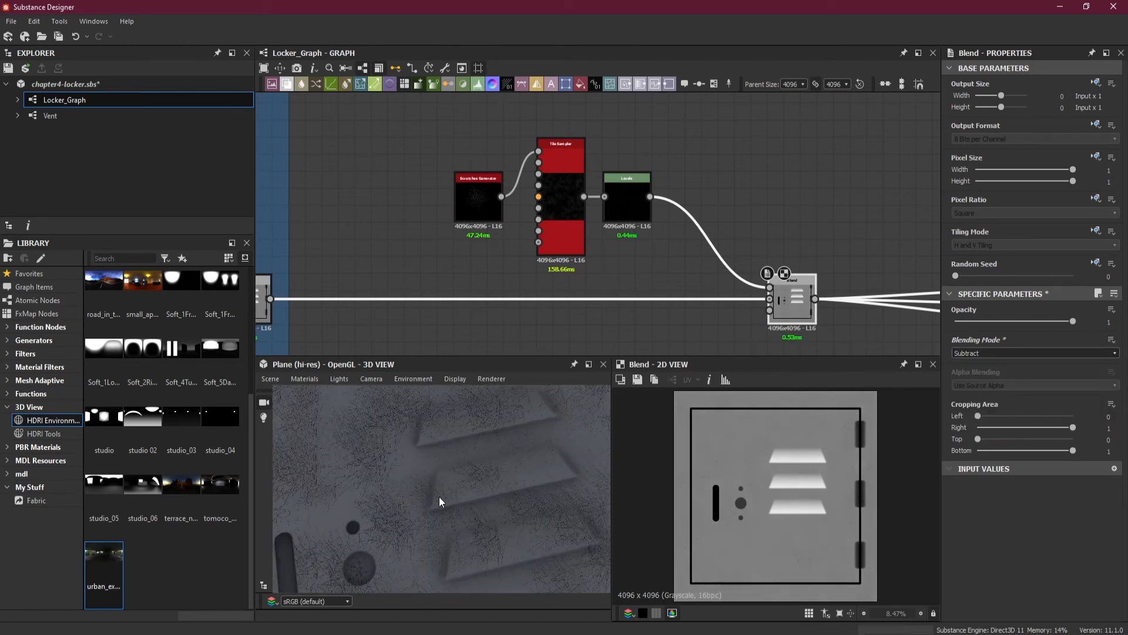
left_click_drag(439, 496, 464, 518)
scroll(464, 518, "up", 3)
left_click(627, 206)
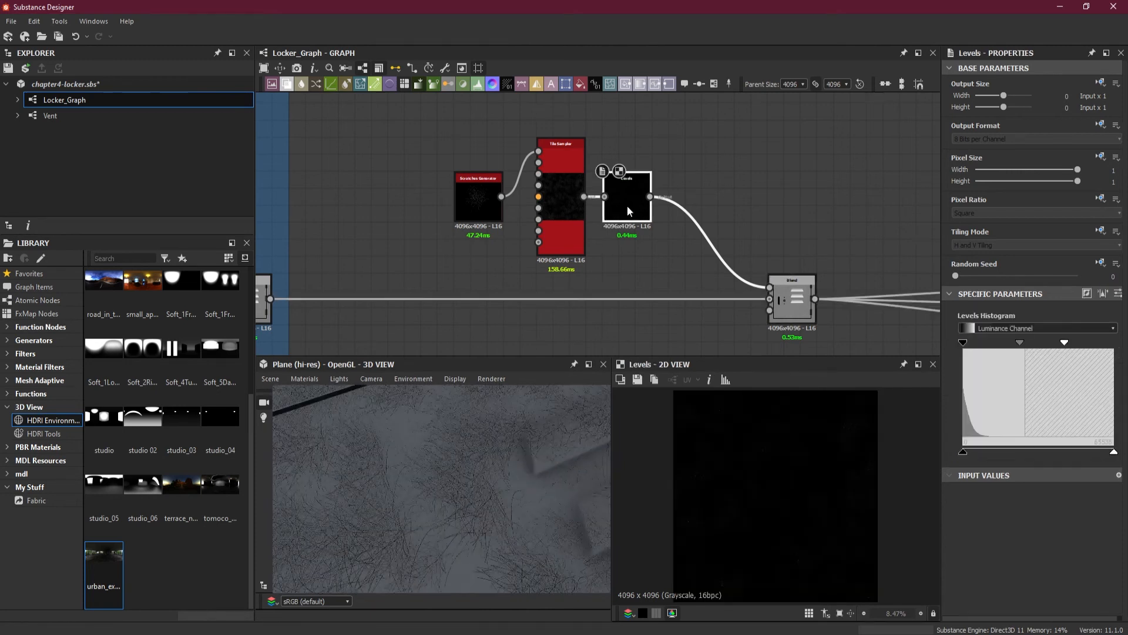
left_click(1118, 294)
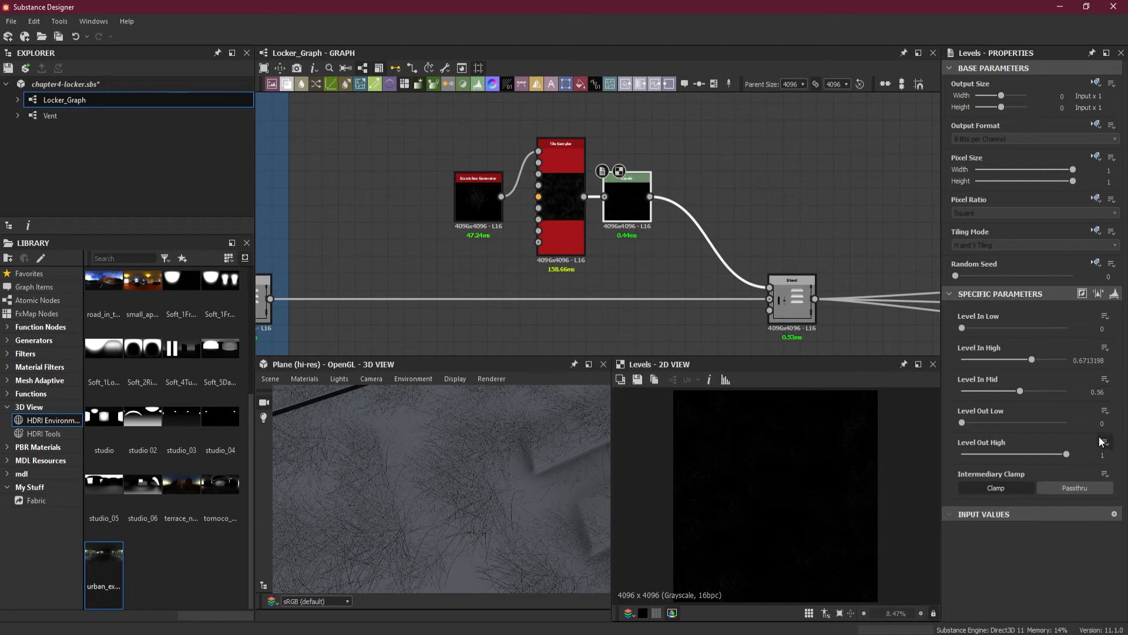
double_click(1094, 391)
type(".53")
key("BackSpace")
type("535295")
key("Return")
Weaken the scratches by lowering the Levels node's Level Out High to 0.22 and check the 3D locker
double_click(1102, 455)
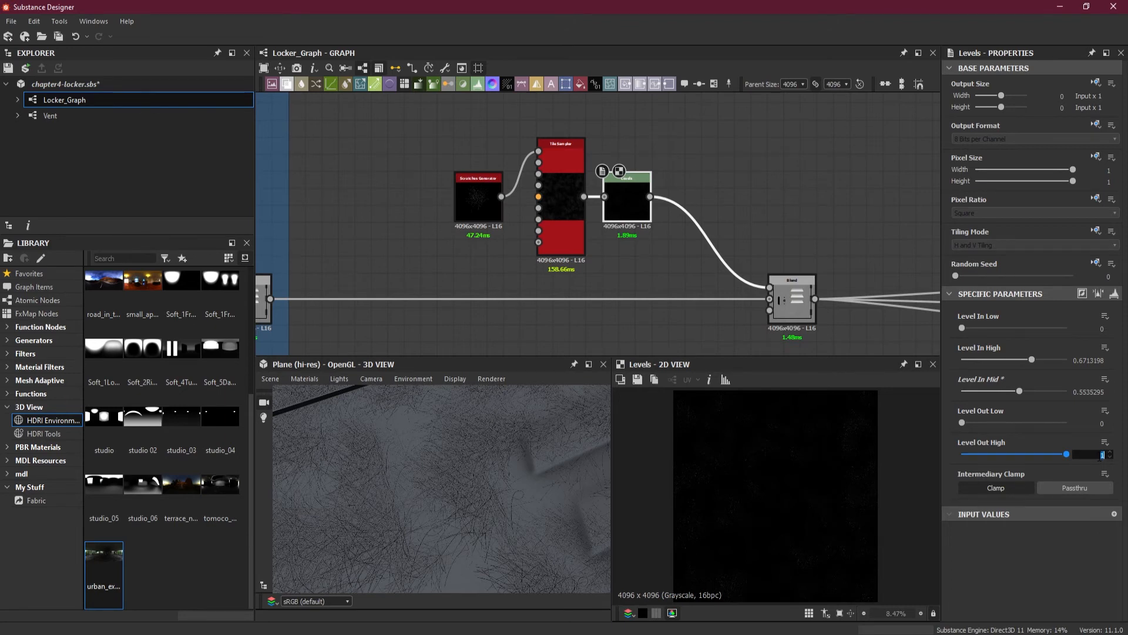
left_click_drag(1066, 453, 980, 458)
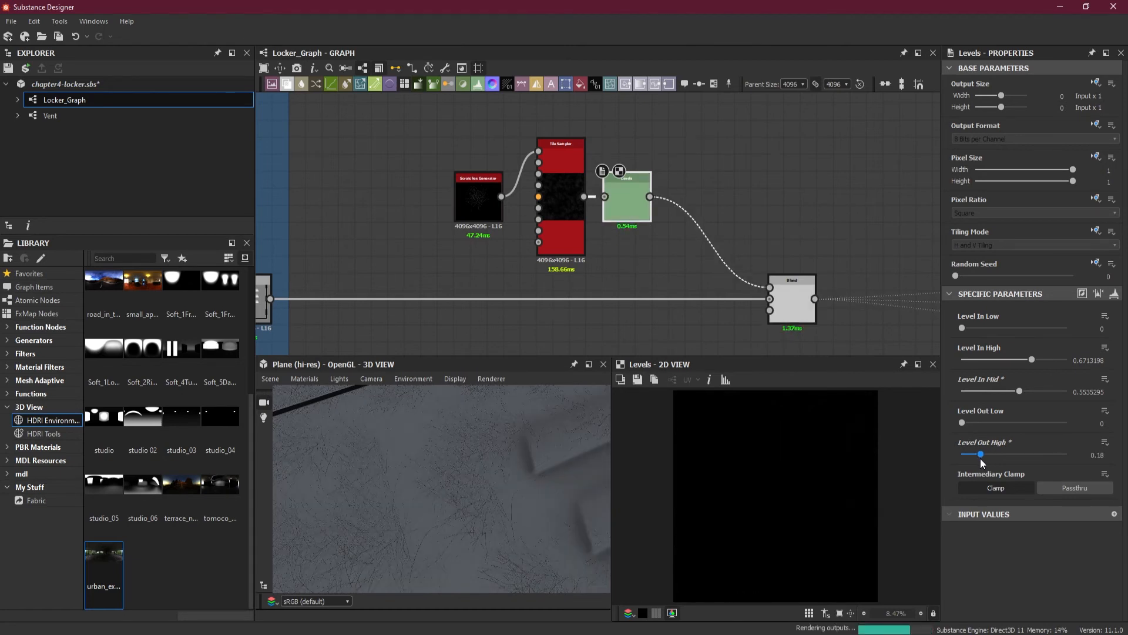
mouse_move(981, 457)
left_mouse_down()
mouse_move(966, 458)
mouse_move(985, 456)
left_mouse_up()
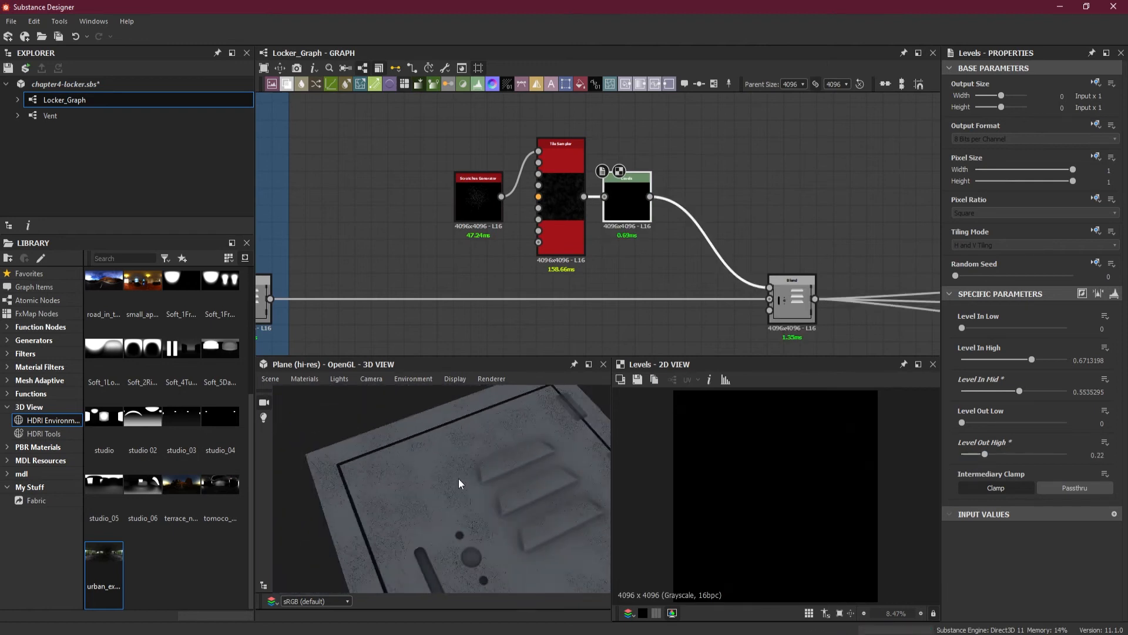
left_click_drag(496, 478, 486, 509)
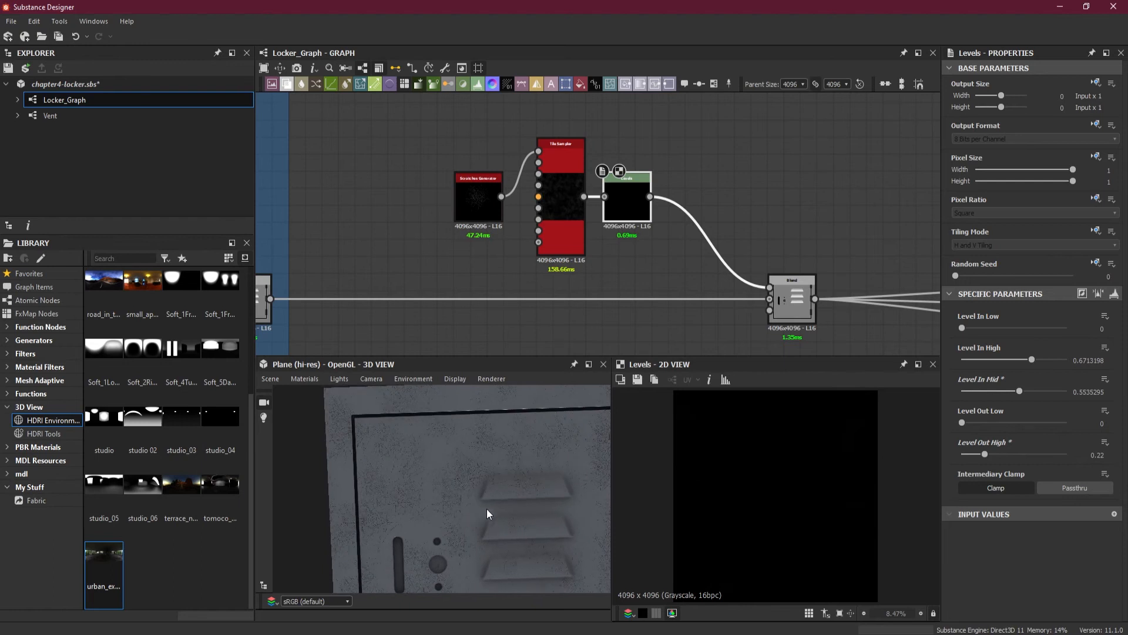
Set the Levels node's Level Out High to 0.0252918 and check the scratches on the 3D locker
double_click(1097, 454)
type(".0252918")
key("Return")
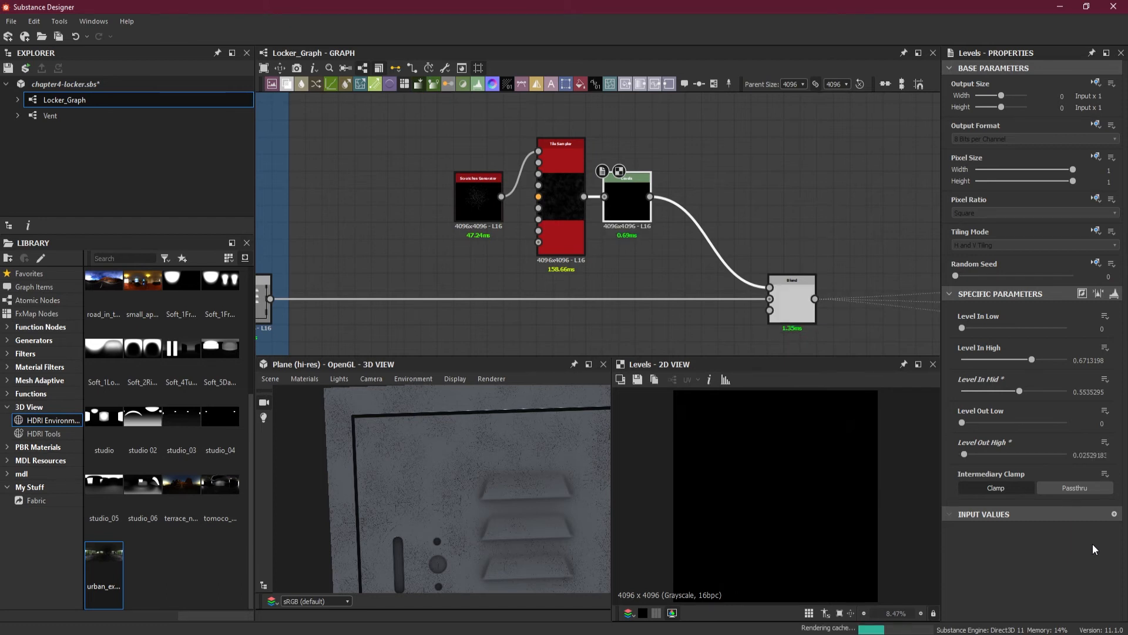
left_click_drag(425, 563, 439, 476)
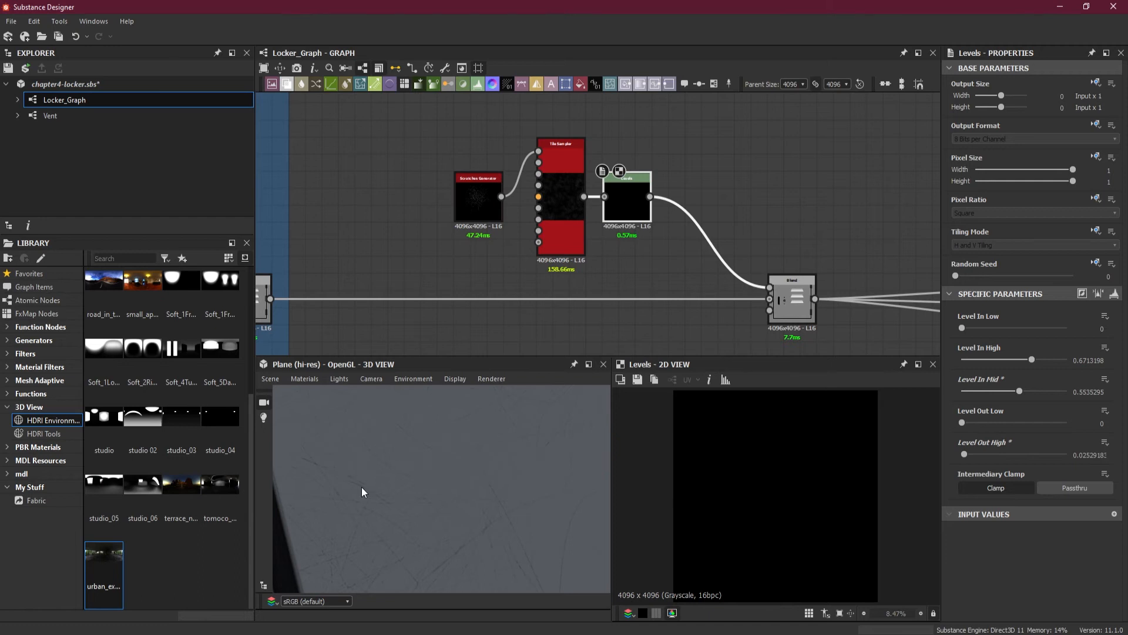
left_click_drag(421, 519, 445, 449)
left_click_drag(468, 507, 462, 478)
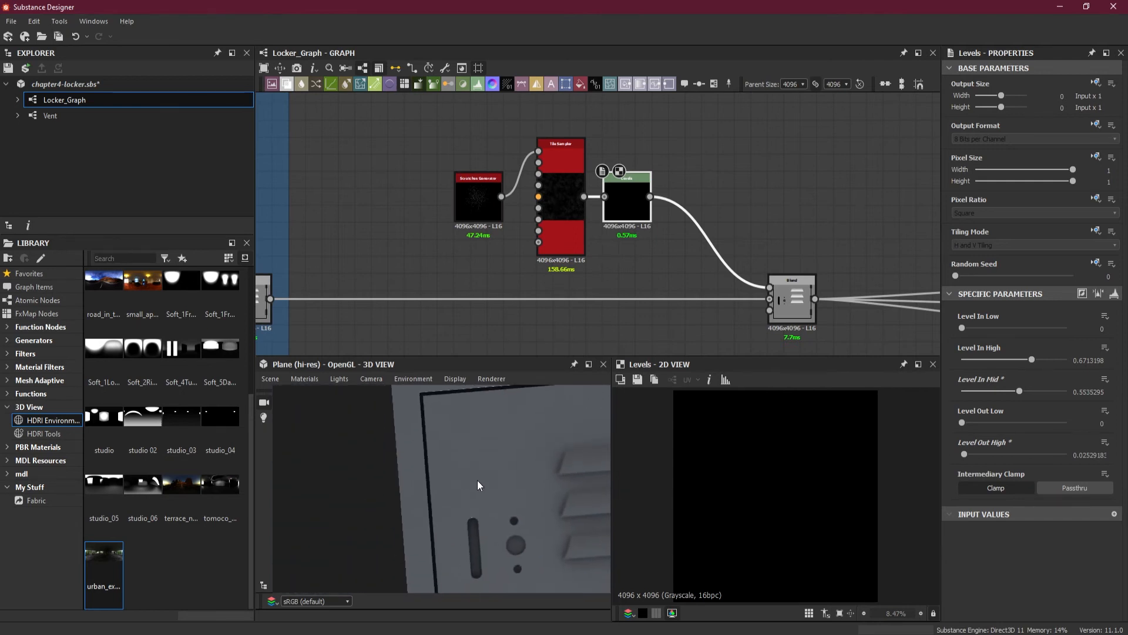
Set the Levels node's Level Out High to 0.026 and check the subtle scratches around the door gap
double_click(1089, 455)
type("6")
key("Return")
left_click_drag(492, 503, 460, 446)
scroll(444, 471, "up", 4)
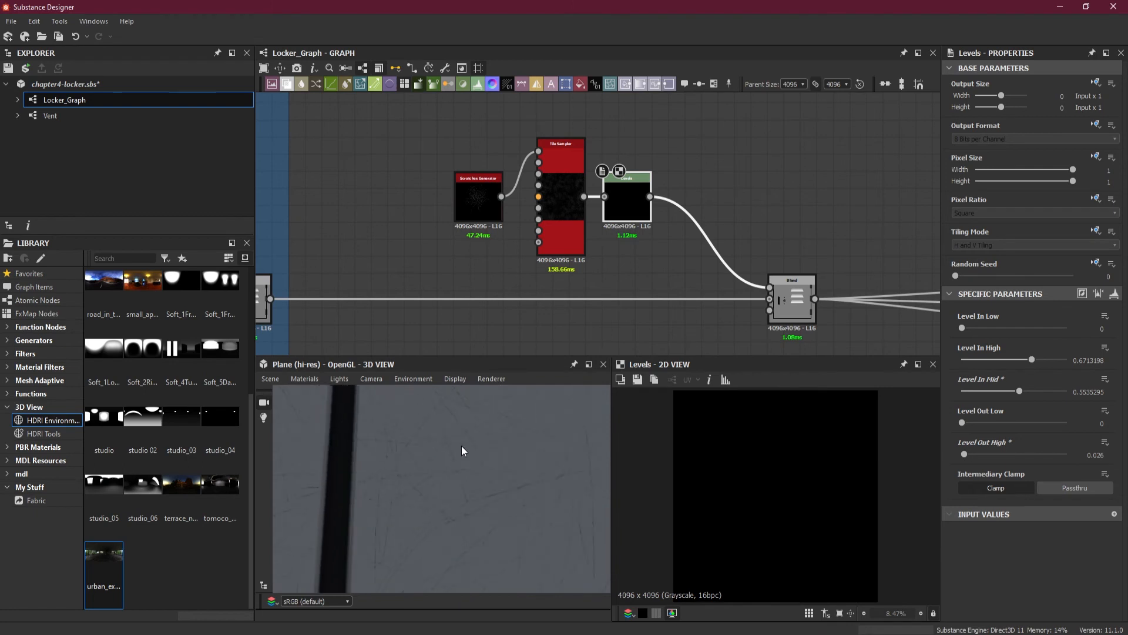
middle_click_drag(461, 445, 486, 445)
left_click_drag(372, 456, 400, 454)
scroll(433, 476, "down", 6)
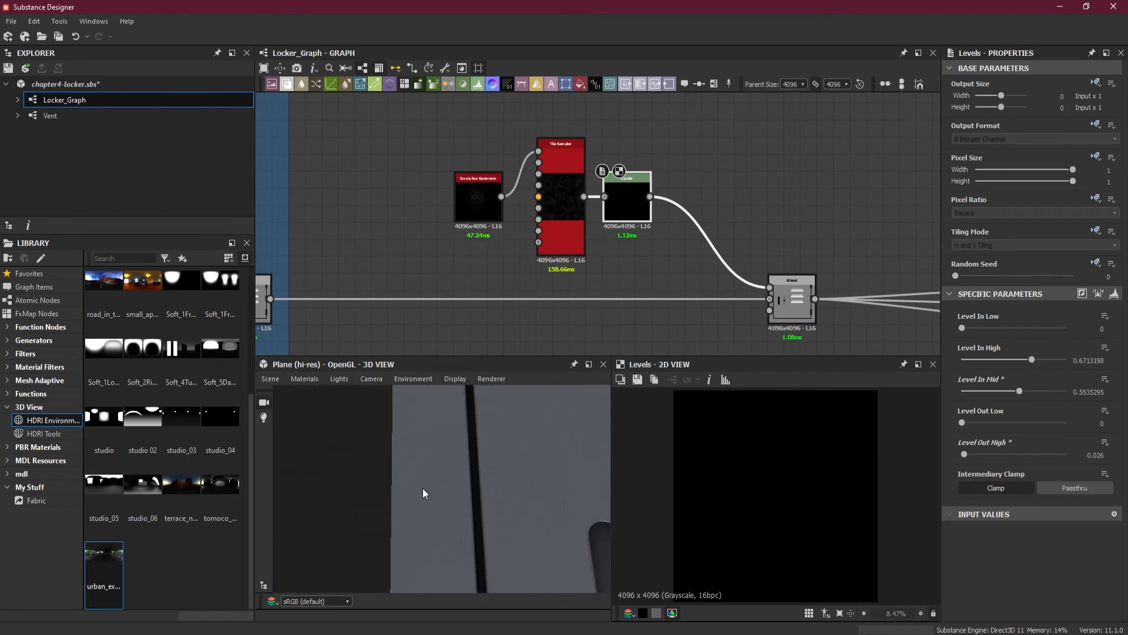
Inspect the scratches on the 3D locker, raise the Levels node's Level Out High to 0.06 and check them around the handle slot
scroll(467, 485, "up", 4)
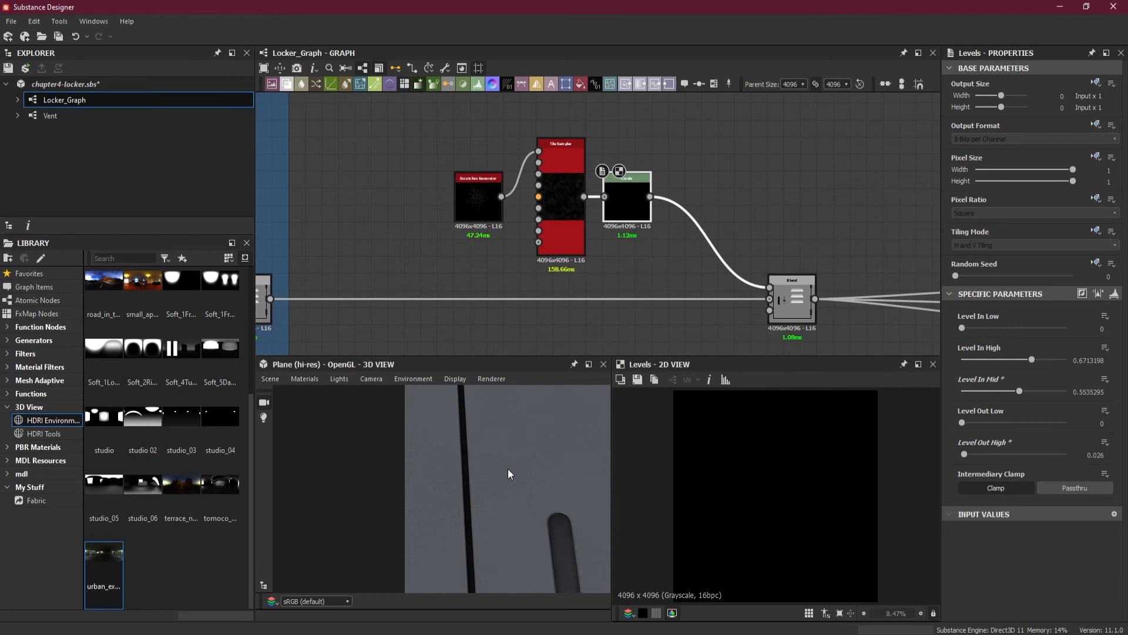
left_click_drag(520, 467, 412, 467)
scroll(431, 485, "down", 10)
scroll(499, 491, "up", 10)
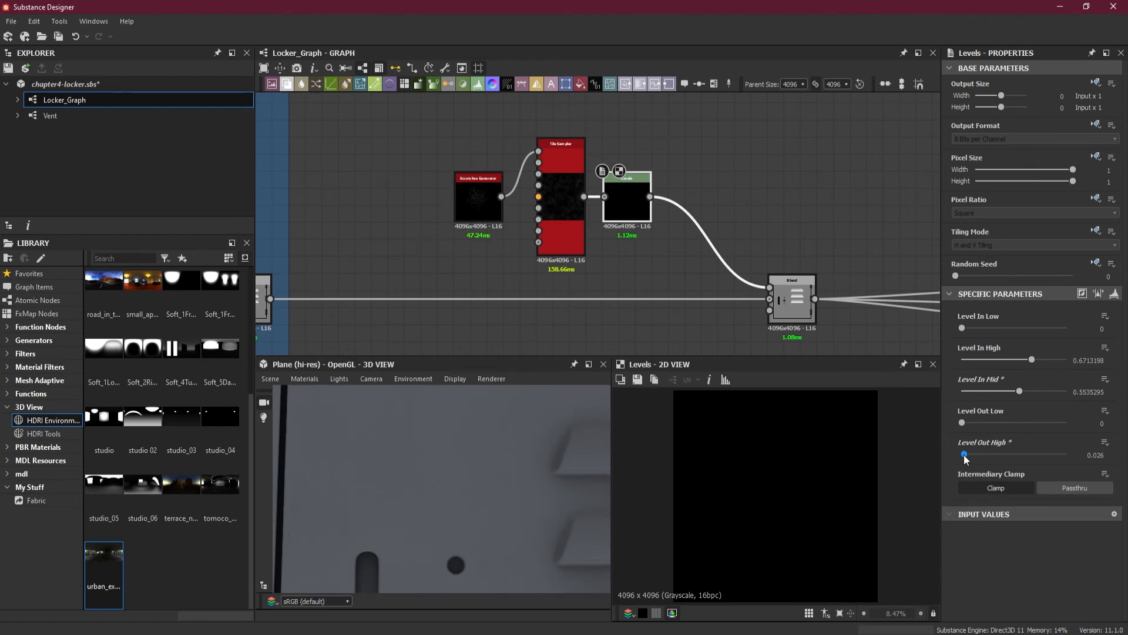
left_click_drag(964, 453, 968, 454)
left_click_drag(411, 495, 456, 430)
scroll(456, 427, "up", 3)
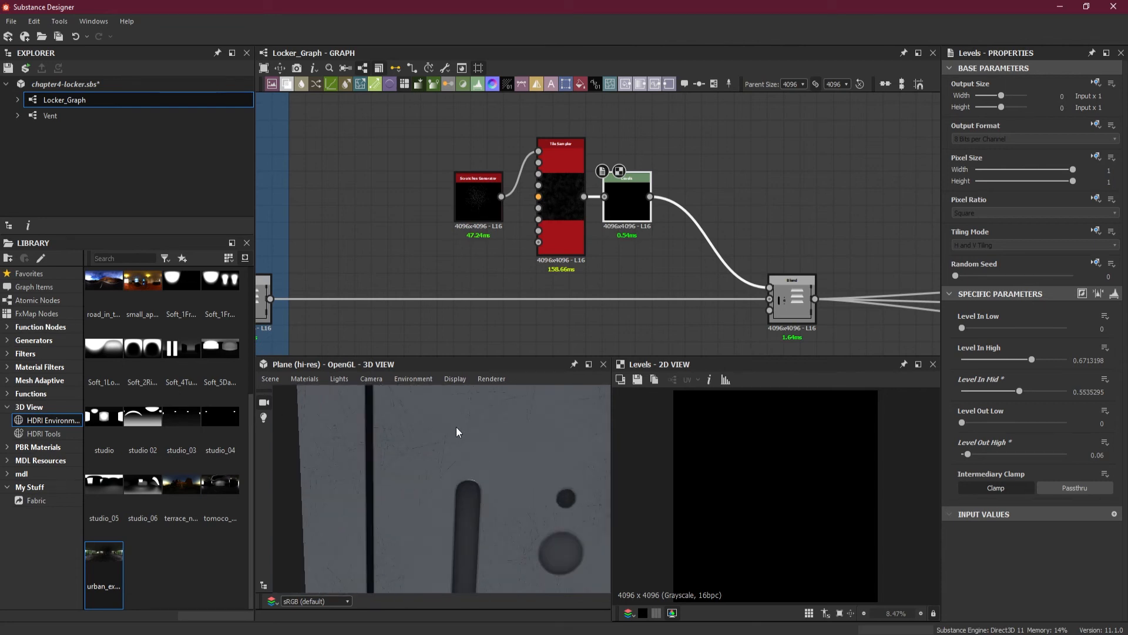
Try Level Out High values of 0.05 and 0.04 on the Levels node and examine the scratches on the 3D locker
left_click(1096, 455)
key("Return")
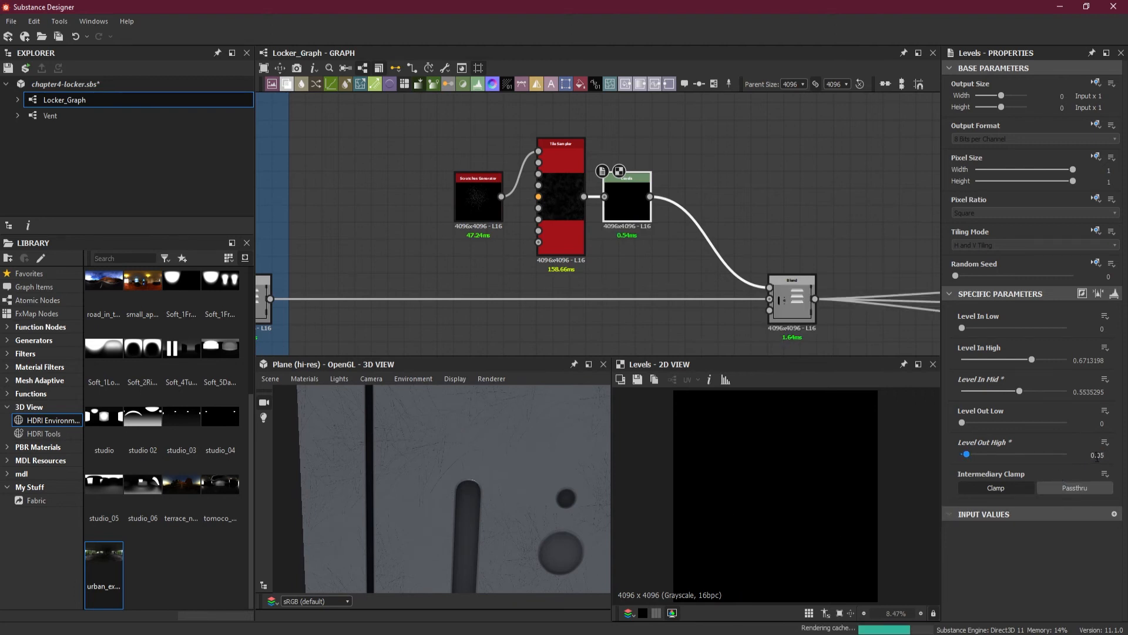
type("0")
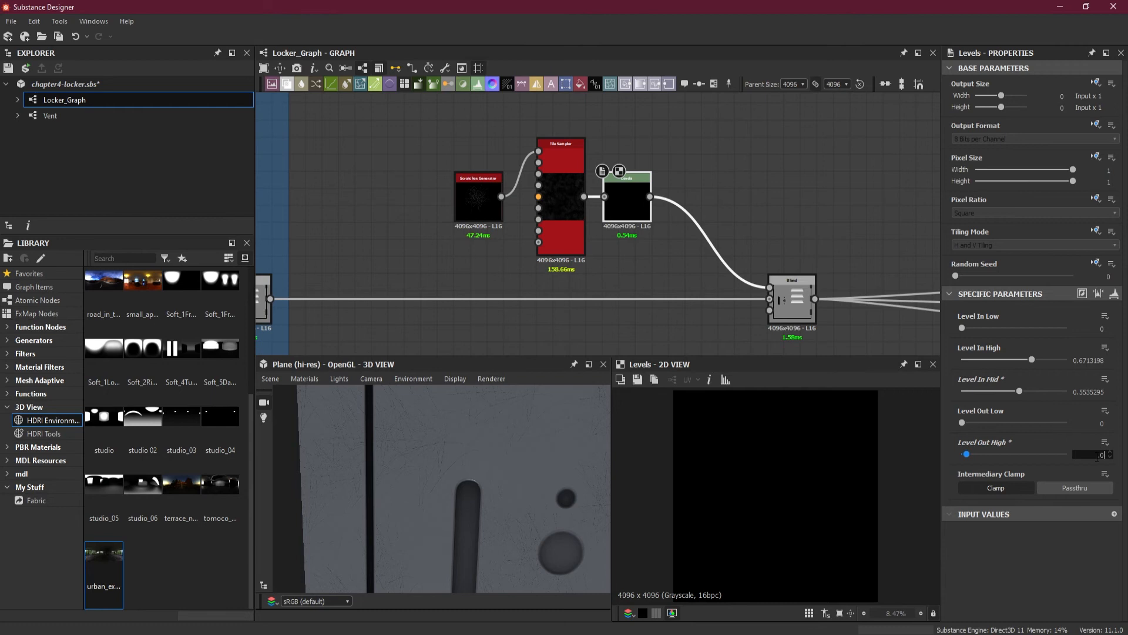
type(".04")
key("Return")
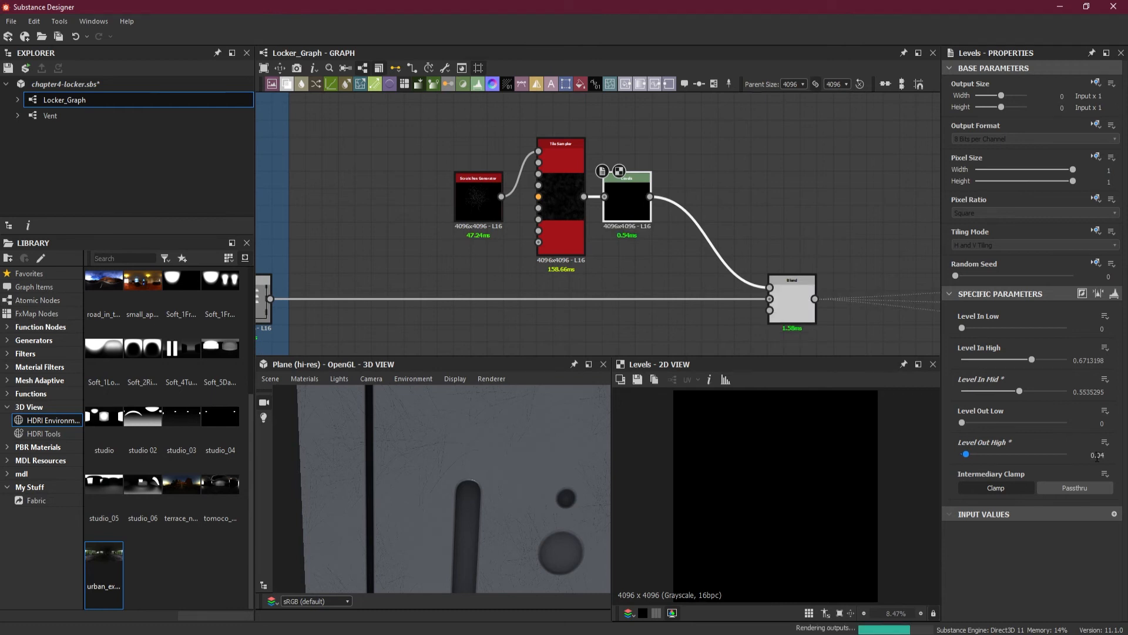
scroll(473, 467, "down", 2)
left_click_drag(474, 467, 487, 434)
left_click_drag(382, 474, 465, 457)
scroll(366, 459, "up", 3)
scroll(366, 460, "up", 2)
Set the Levels node's Level Out High to 0.026
double_click(1097, 455)
type("0.026")
key("Return")
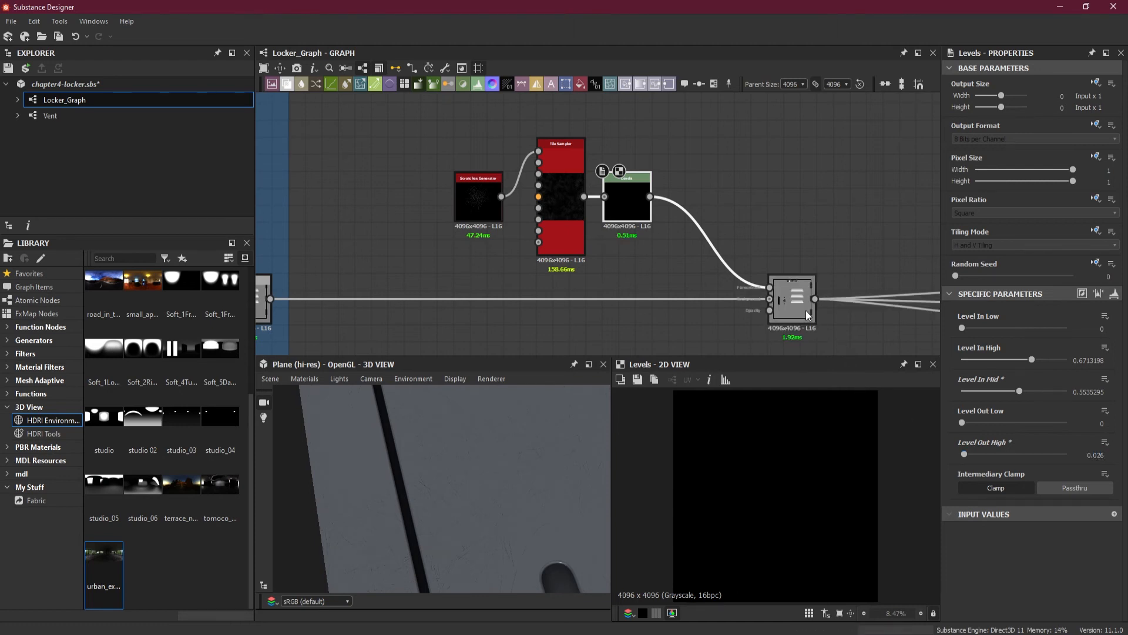
Make room before the Blend node and insert a Sharpen node on the link between Levels and Blend, aligned with the Levels node
left_click_drag(810, 315, 859, 316)
left_click_drag(775, 172, 700, 236)
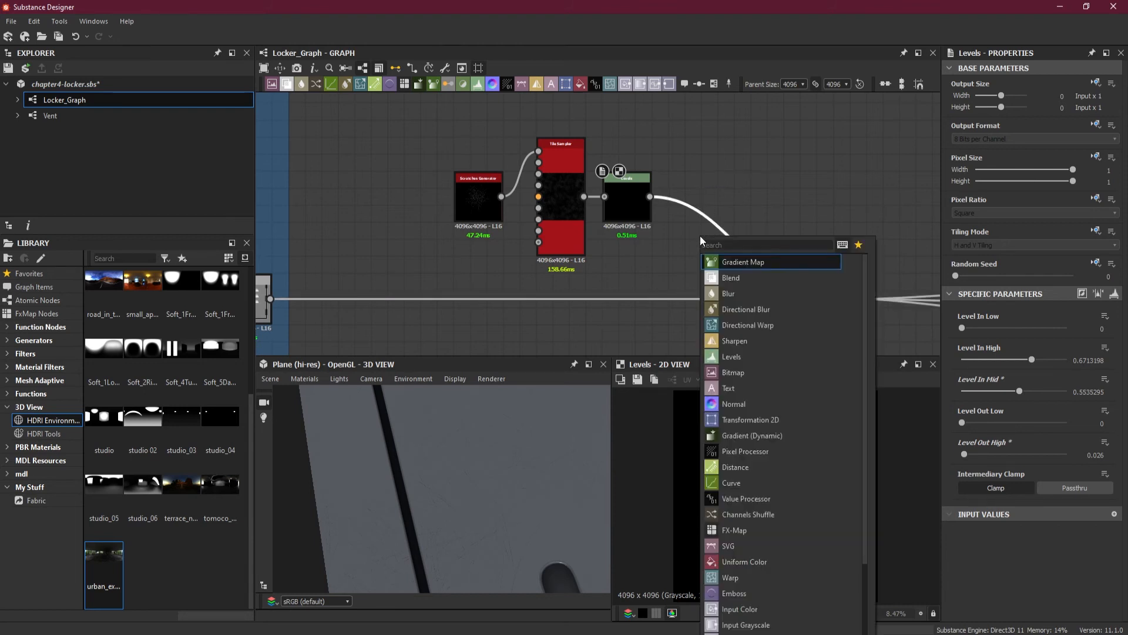
type("sha")
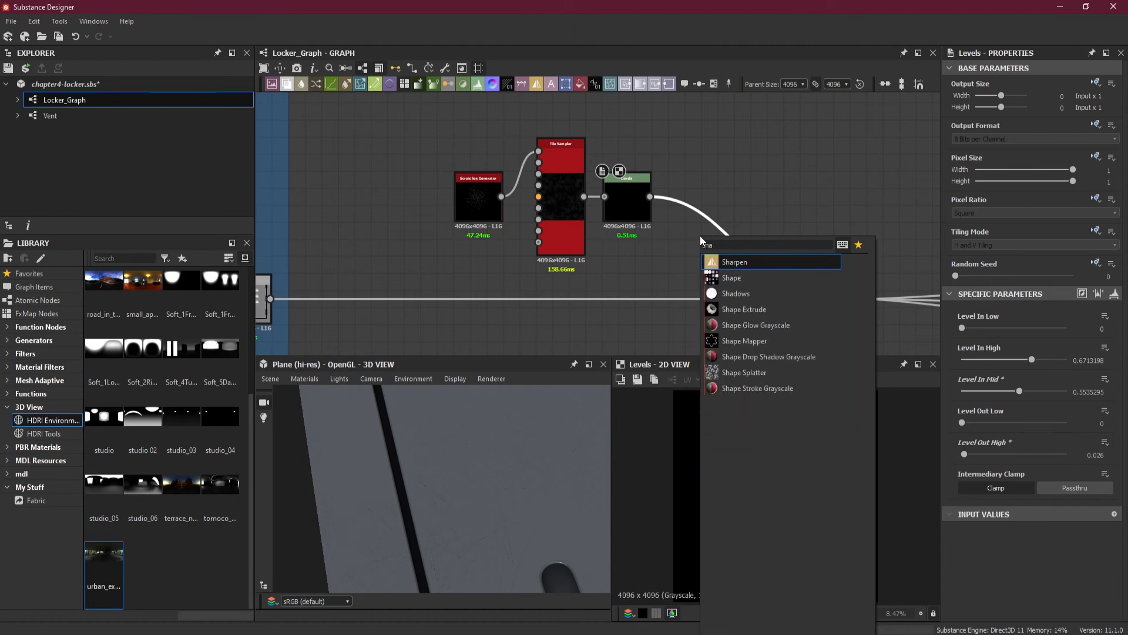
left_click(748, 260)
left_click_drag(730, 245, 700, 202)
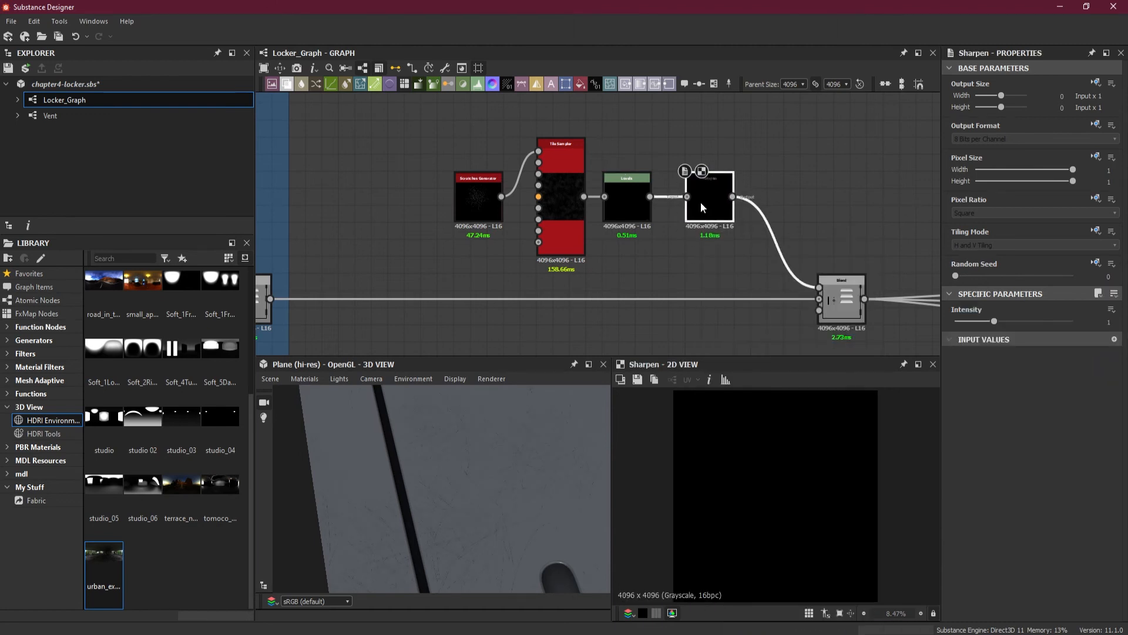
Set the Sharpen node's Intensity to 0.3 and check the sharpened scratches on the 3D locker
left_click(1107, 322)
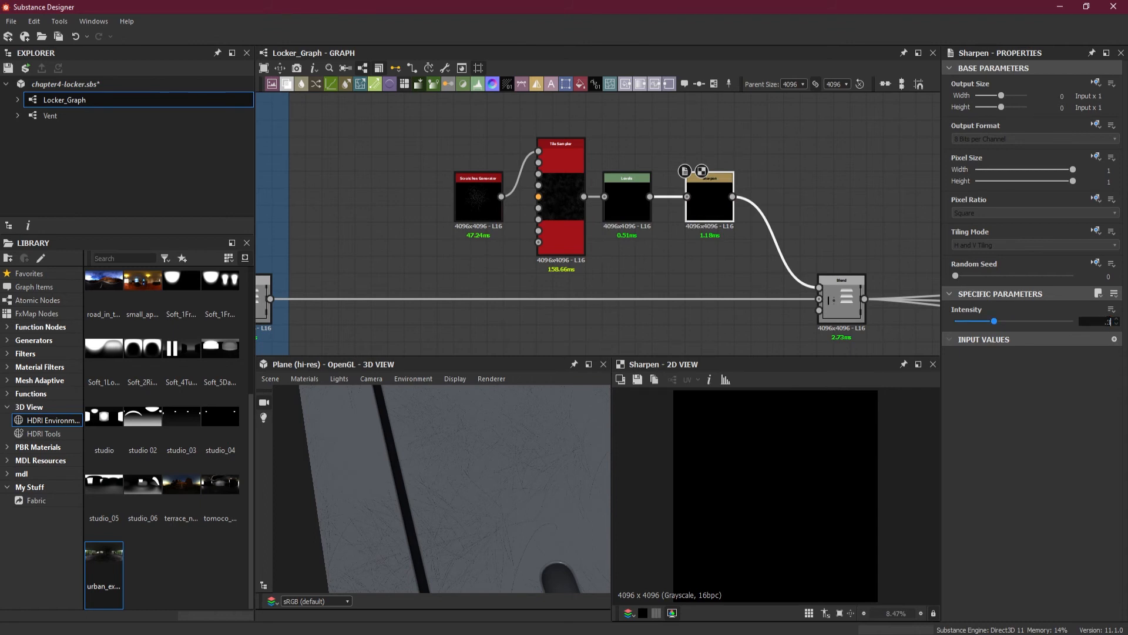
type(".3")
key("Return")
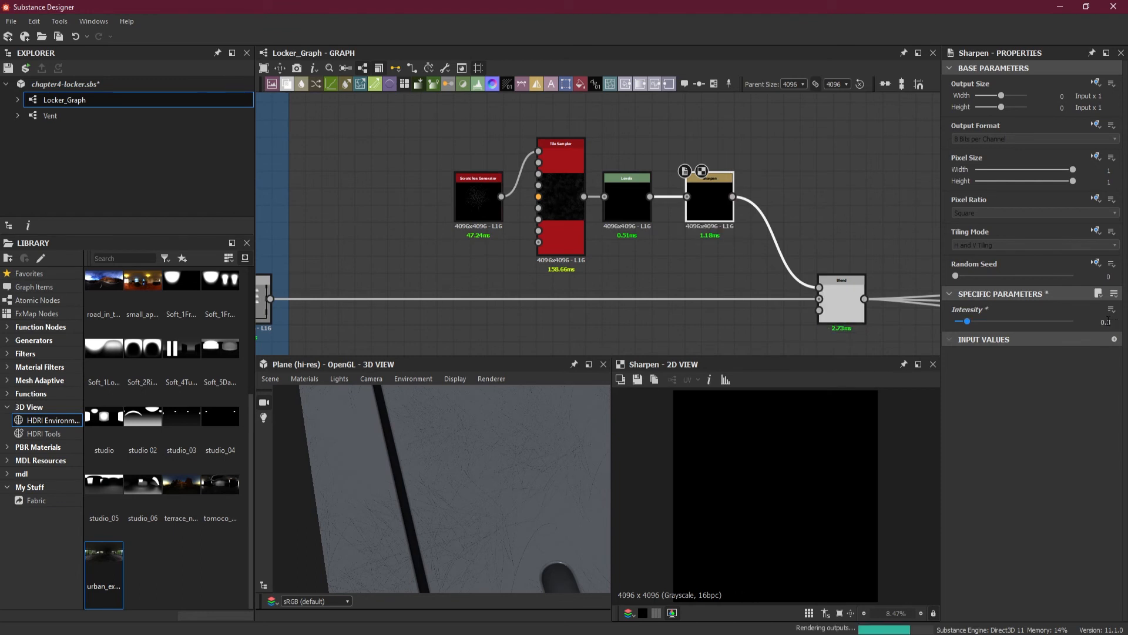
scroll(475, 464, "up", 3)
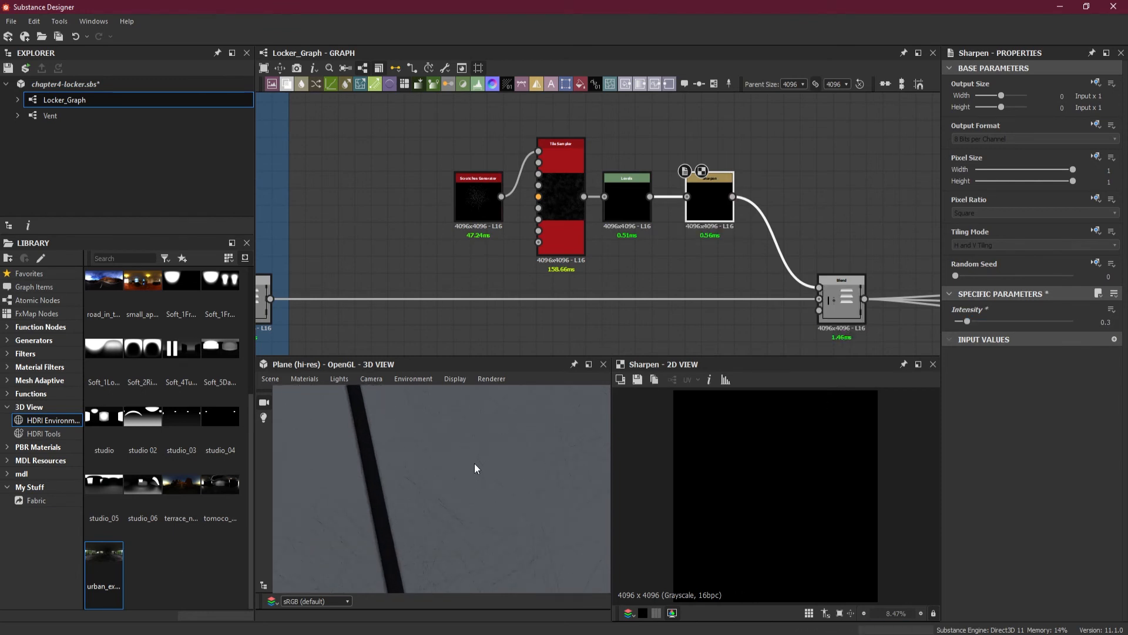
scroll(460, 473, "down", 5)
scroll(507, 470, "down", 3)
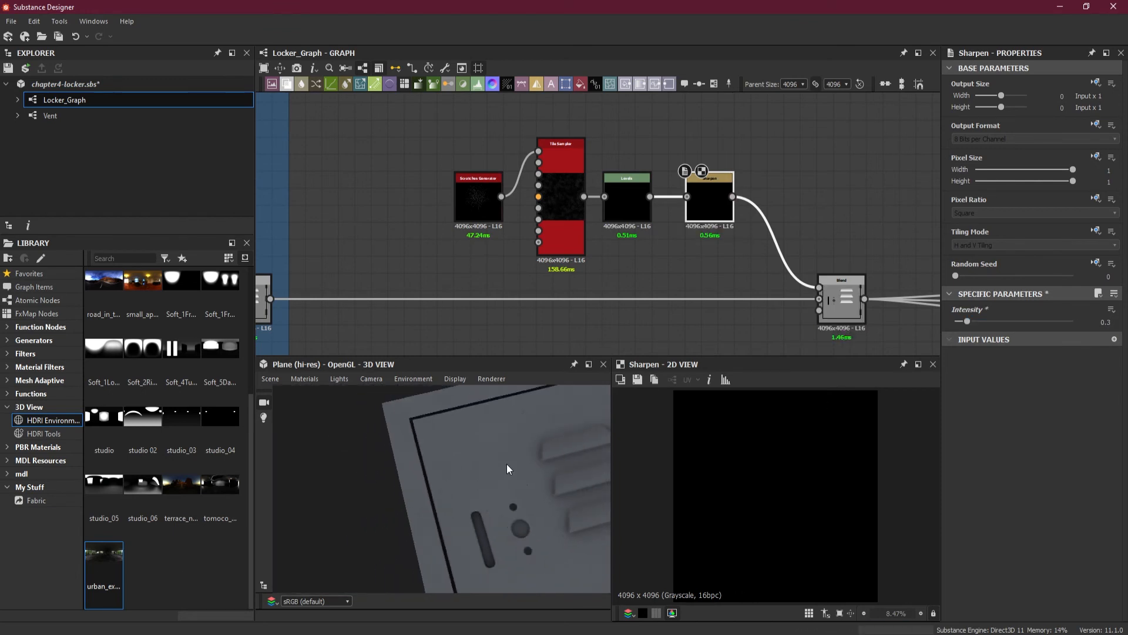
left_click_drag(519, 467, 453, 428)
Preview the material on the Rounded Cube mesh and examine the scratches up close around the door gap and handle slot
left_click(304, 378)
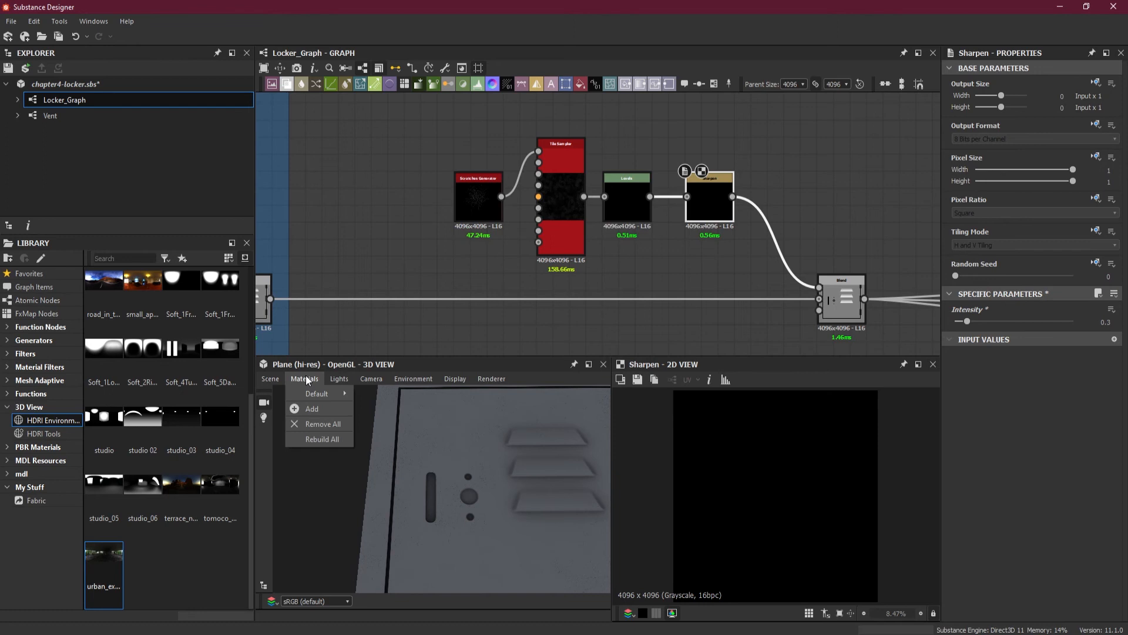
mouse_move(272, 379)
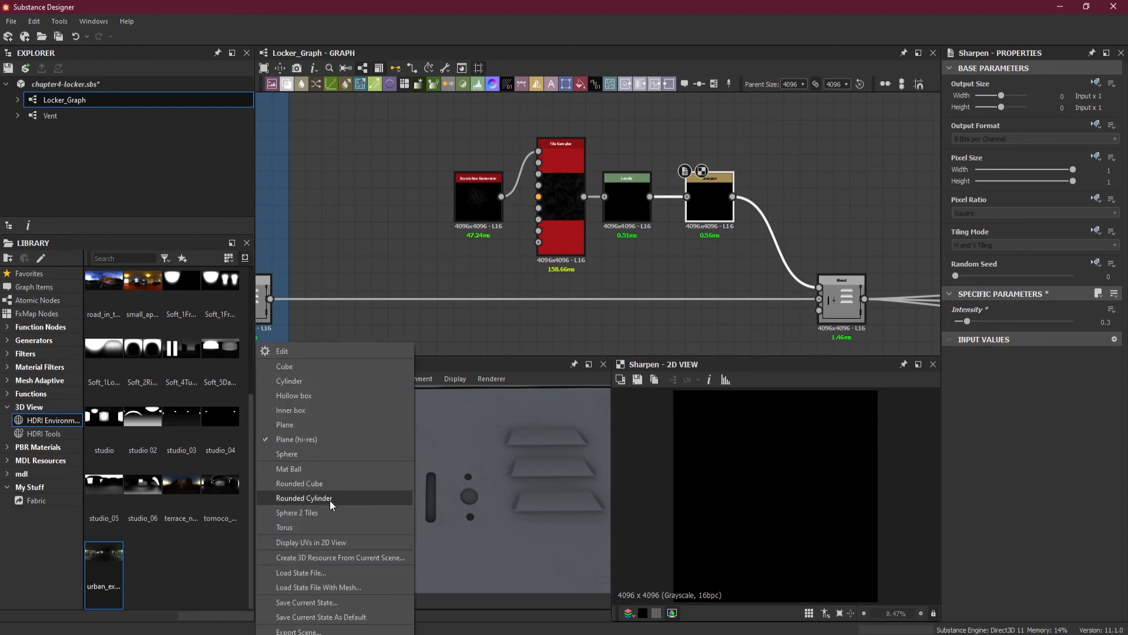
left_click(331, 486)
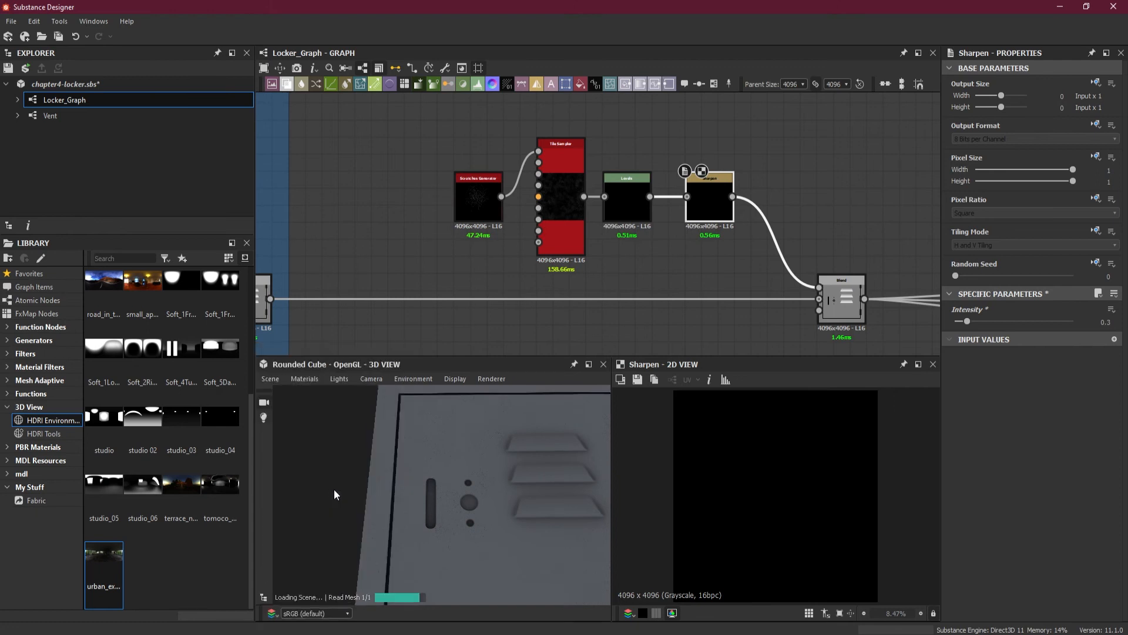
scroll(432, 516, "down", 4)
left_click_drag(449, 559, 448, 456)
scroll(414, 467, "up", 4)
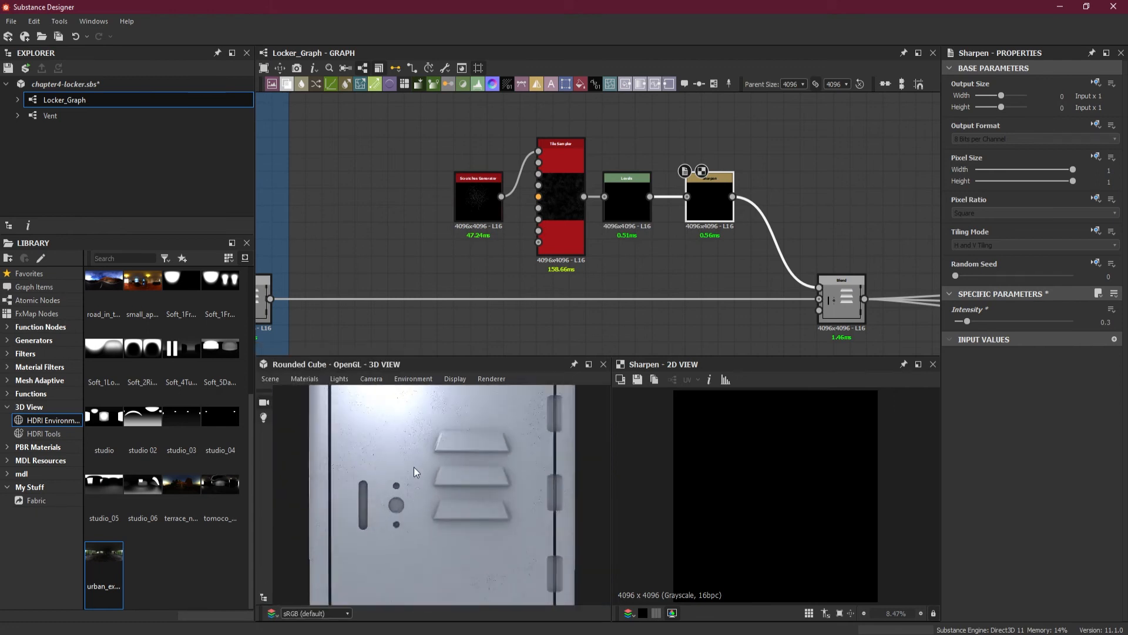
scroll(414, 467, "up", 4)
left_click_drag(394, 485, 381, 511)
left_click_drag(491, 512, 440, 468)
scroll(369, 459, "up", 3)
Set the default material's height Scale to 20 and inspect the displaced locker surface and scratches on the rounded cube
left_click(305, 379)
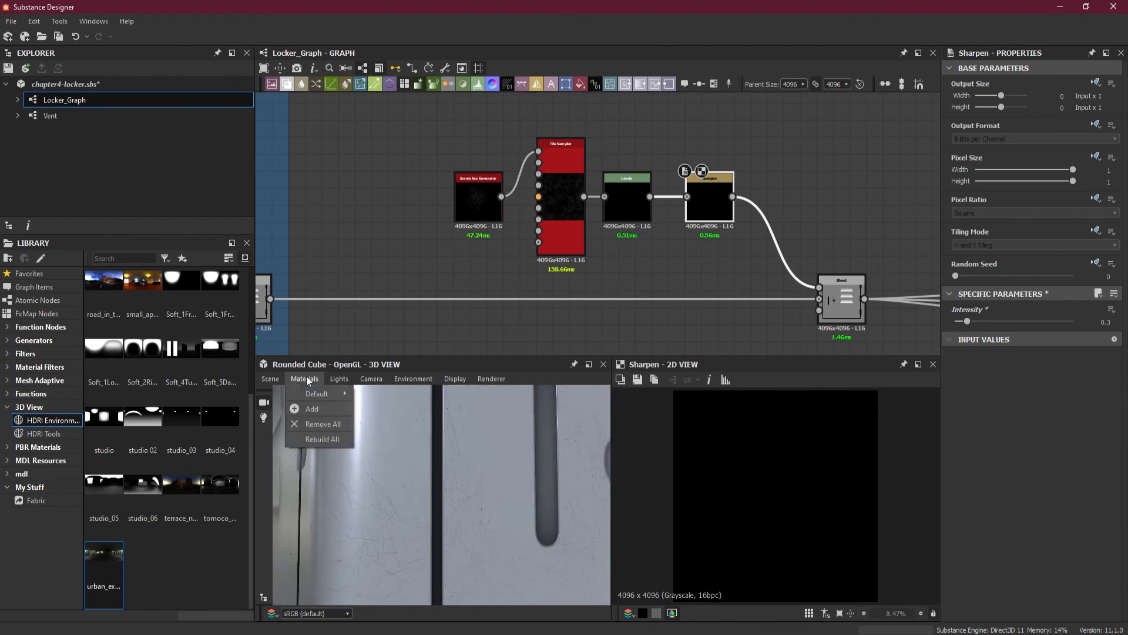
mouse_move(314, 394)
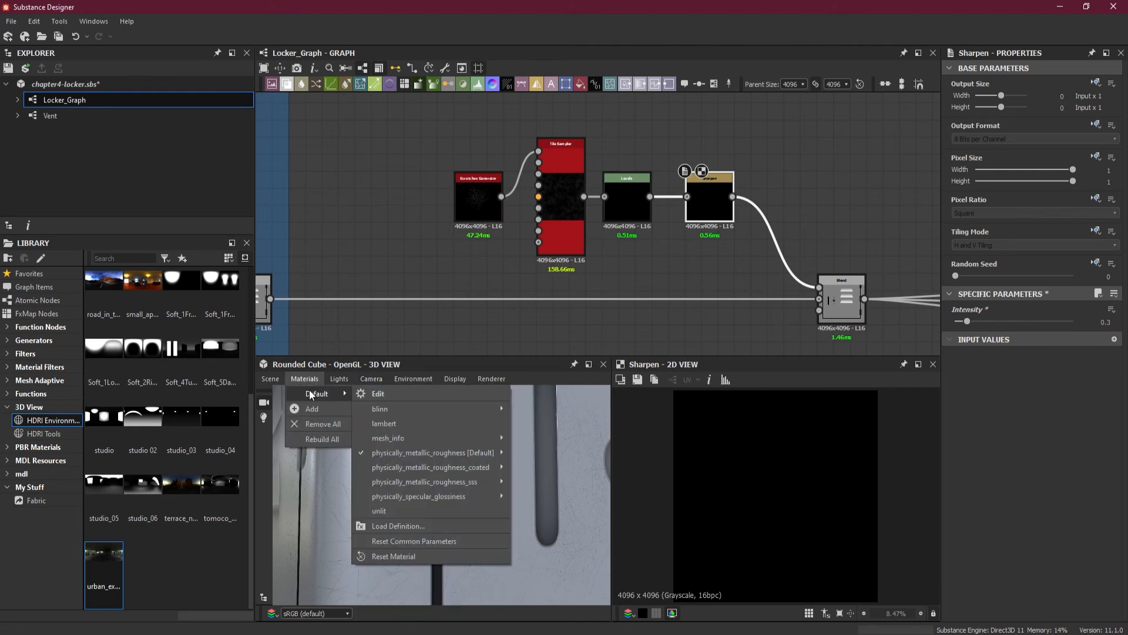
left_click(377, 393)
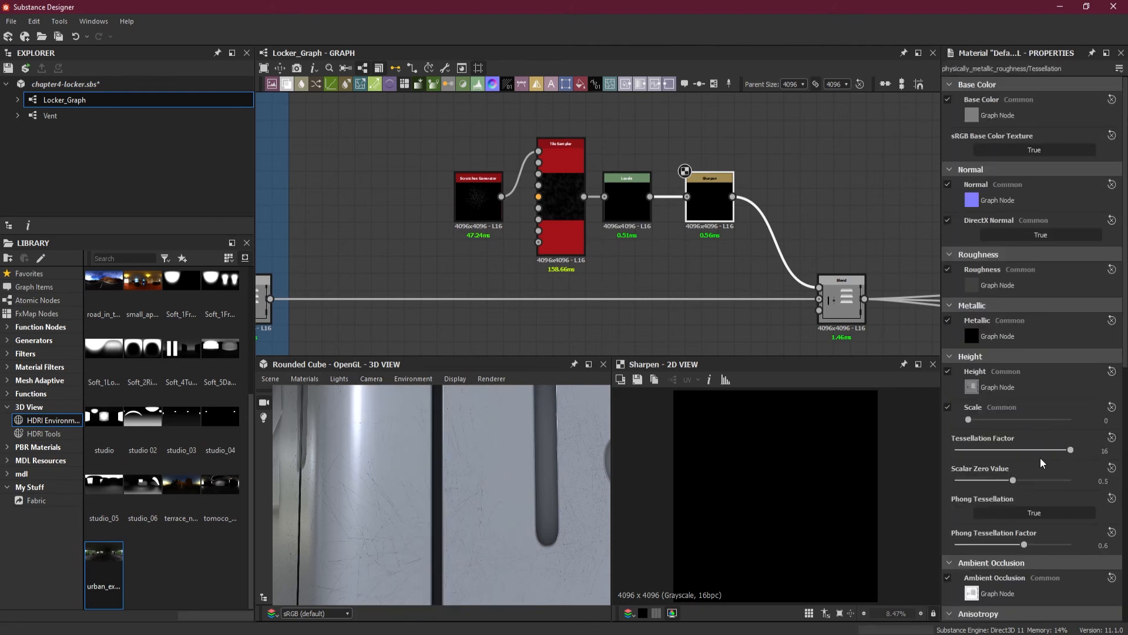
left_click(1104, 419)
type("20")
key("Return")
scroll(507, 446, "down", 5)
left_click_drag(506, 446, 439, 427)
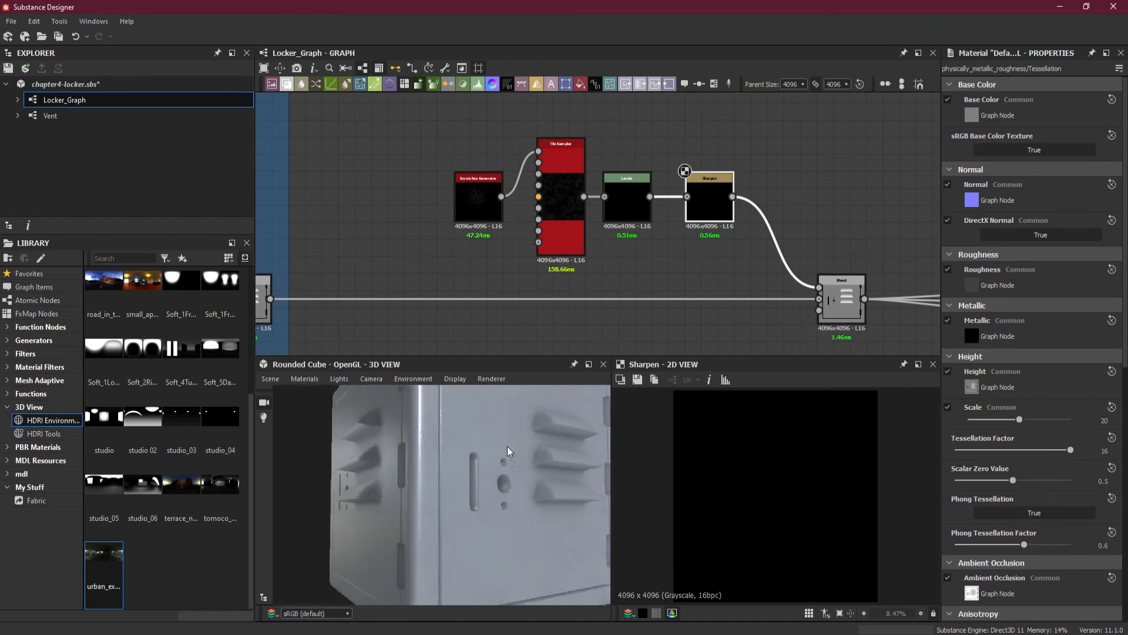
scroll(439, 427, "up", 10)
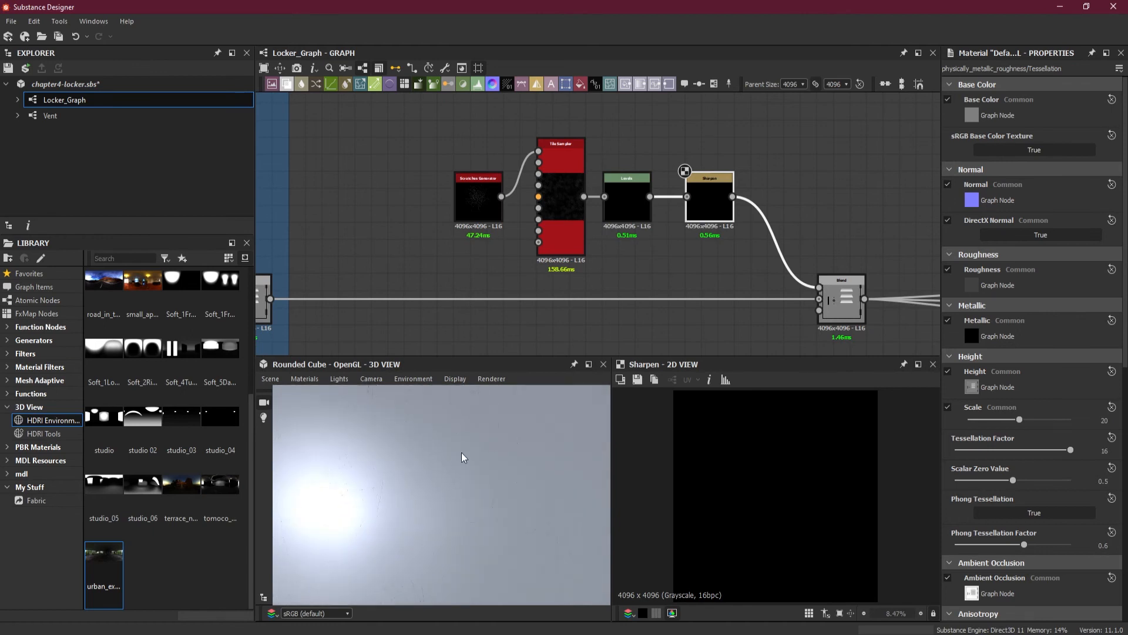
left_click_drag(461, 452, 480, 538)
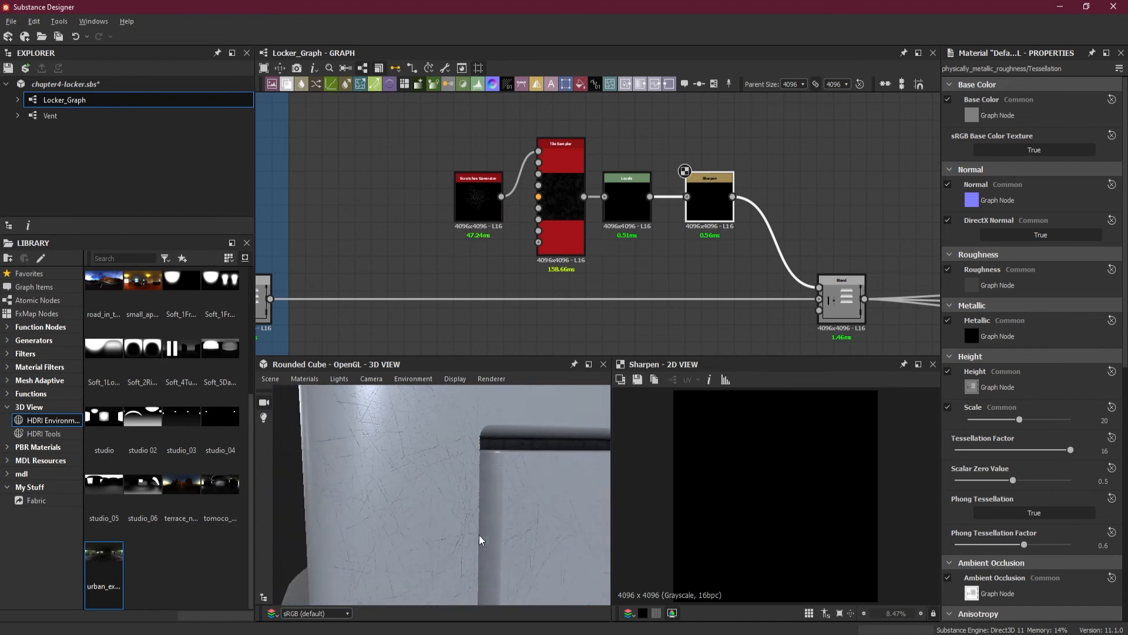
mouse_move(430, 469)
left_mouse_down()
mouse_move(439, 454)
mouse_move(477, 470)
mouse_move(438, 473)
mouse_move(445, 486)
mouse_move(407, 463)
mouse_move(443, 474)
mouse_move(477, 447)
mouse_move(436, 438)
mouse_move(454, 457)
mouse_move(443, 459)
left_mouse_up()
scroll(436, 435, "down", 5)
scroll(444, 467, "up", 2)
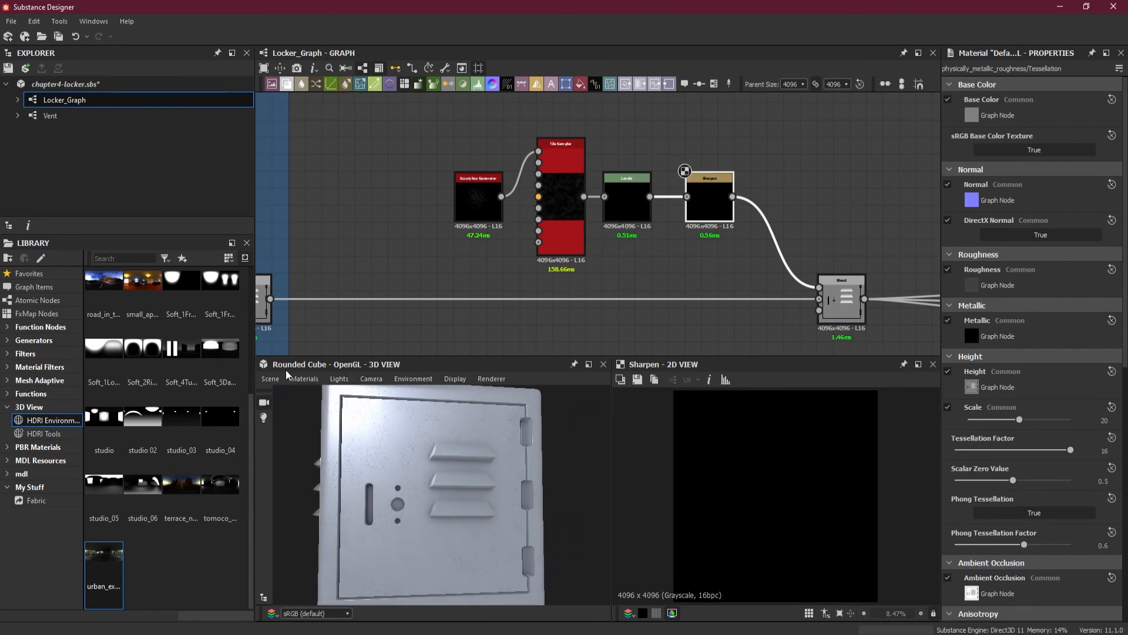
Switch the 3D preview mesh to Plane (hi-res) and inspect the locker door around the vents and lock holes
left_click(304, 378)
mouse_move(270, 376)
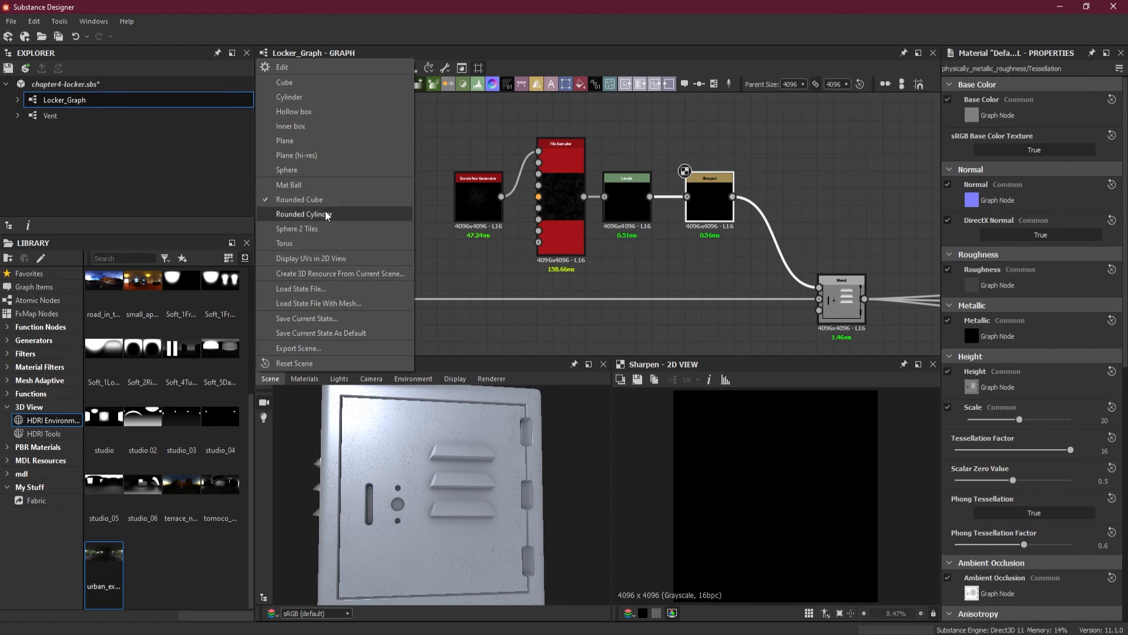
left_click(326, 154)
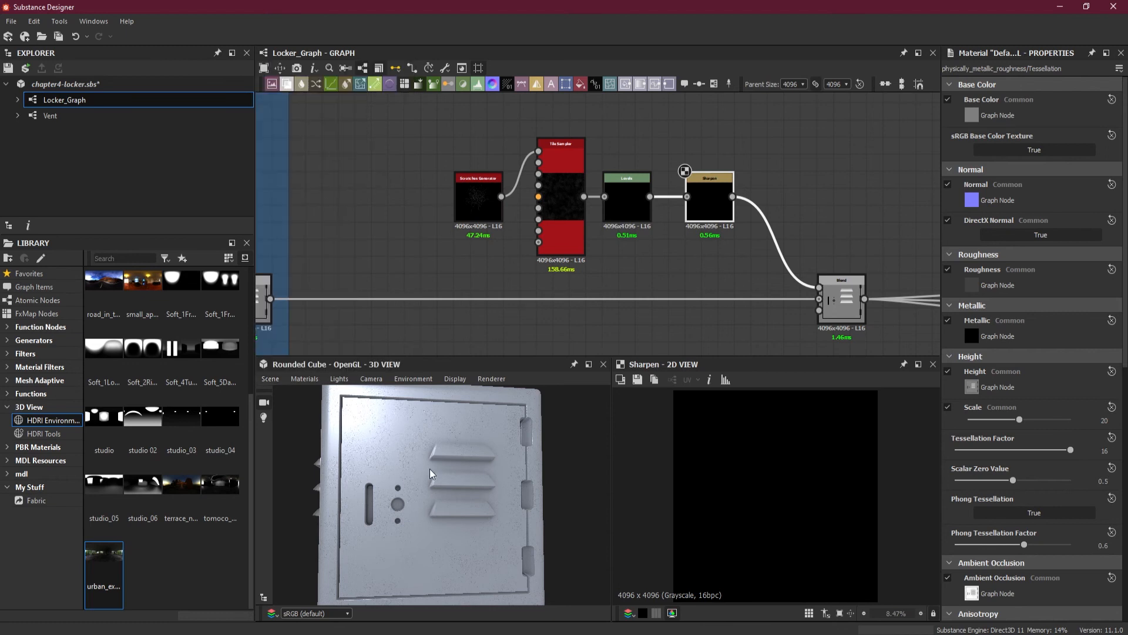
left_click_drag(463, 567, 445, 502)
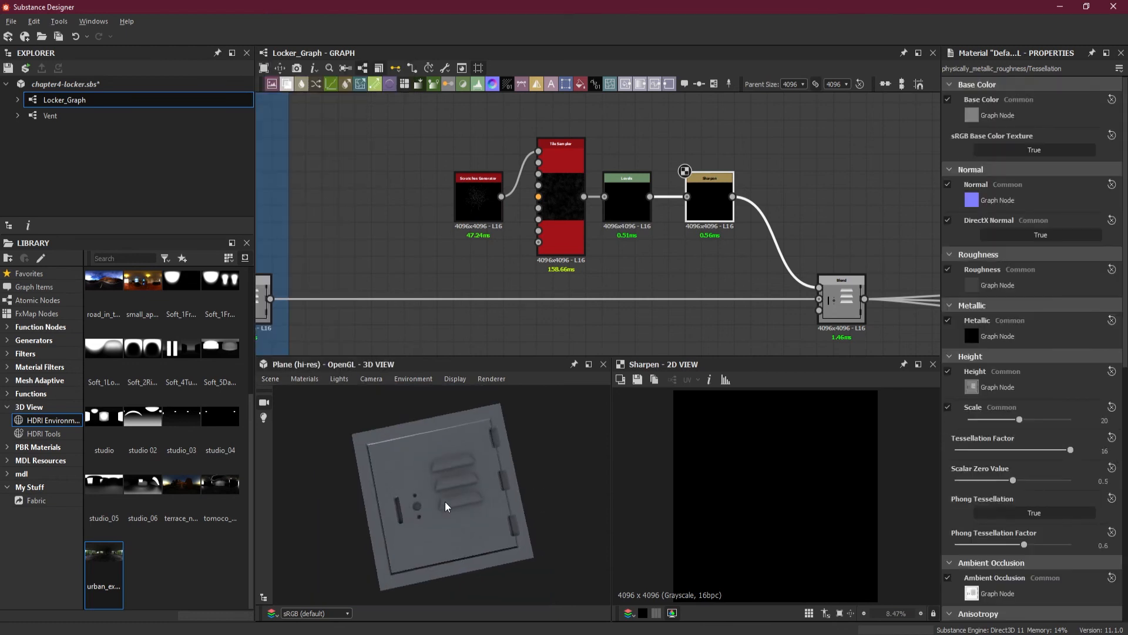
scroll(394, 485, "up", 5)
scroll(407, 475, "down", 5)
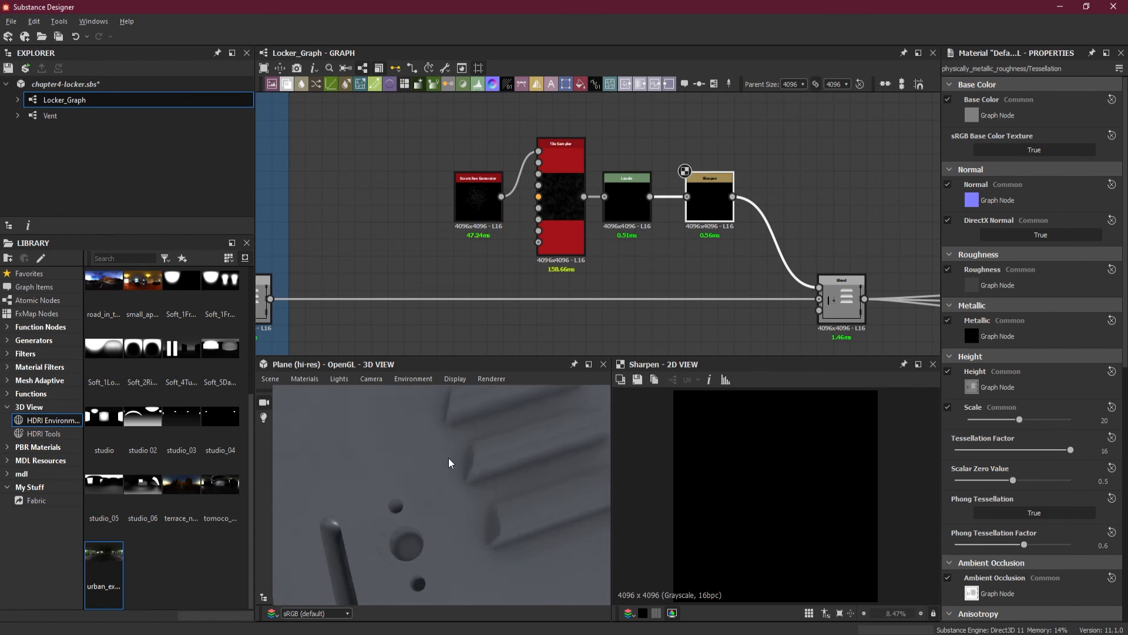
left_click_drag(449, 457, 453, 506)
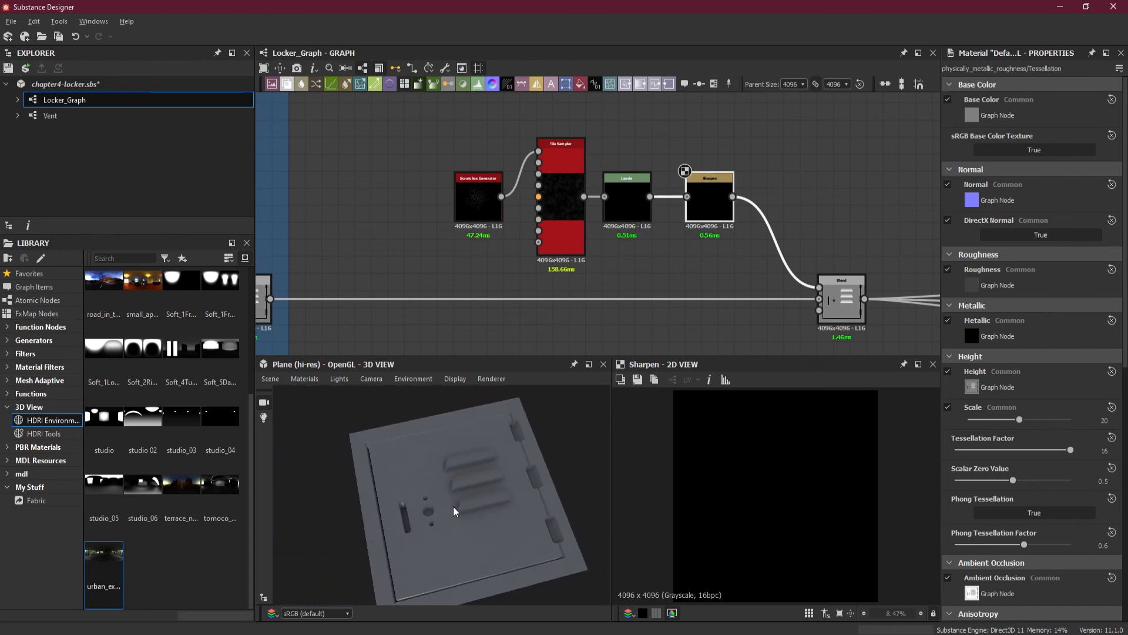